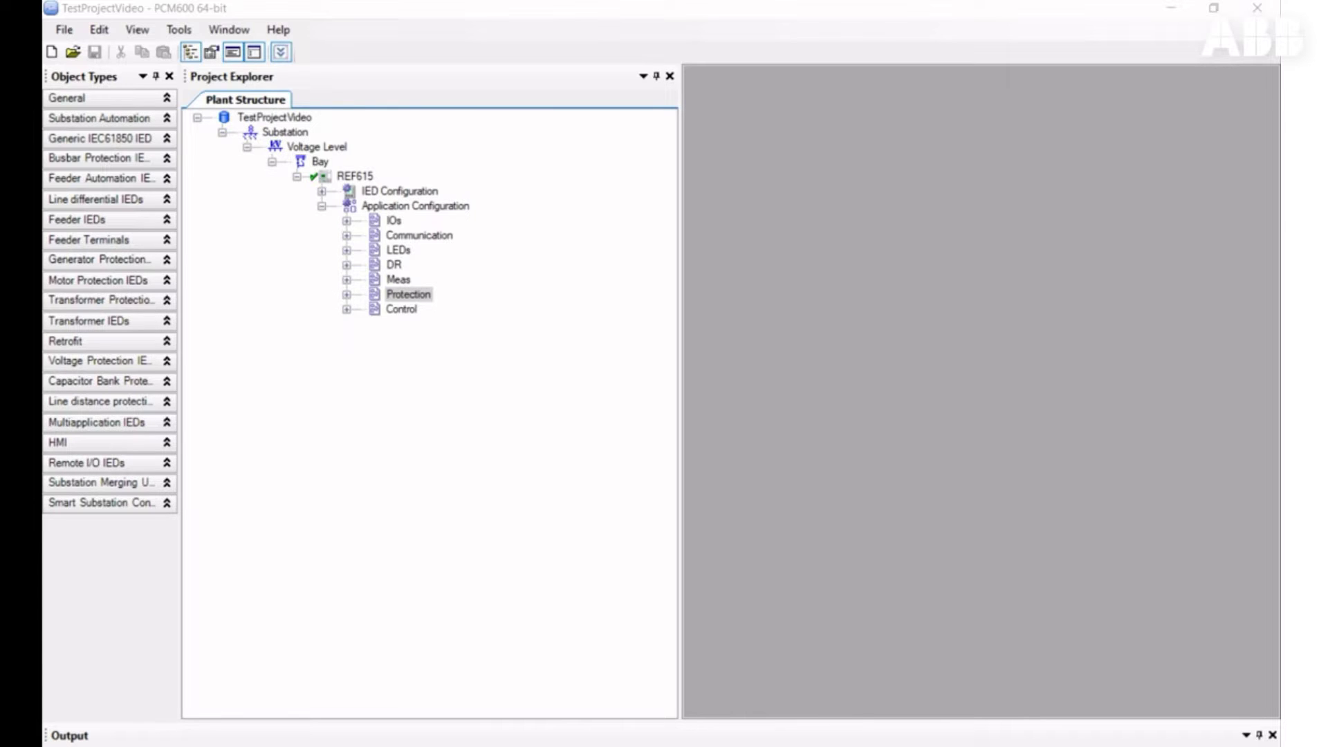
Step: Open the application configuration of the REF615 IED and look through its pages from IOs to Control
{"action": "right_click", "coordinate": [357, 178]}
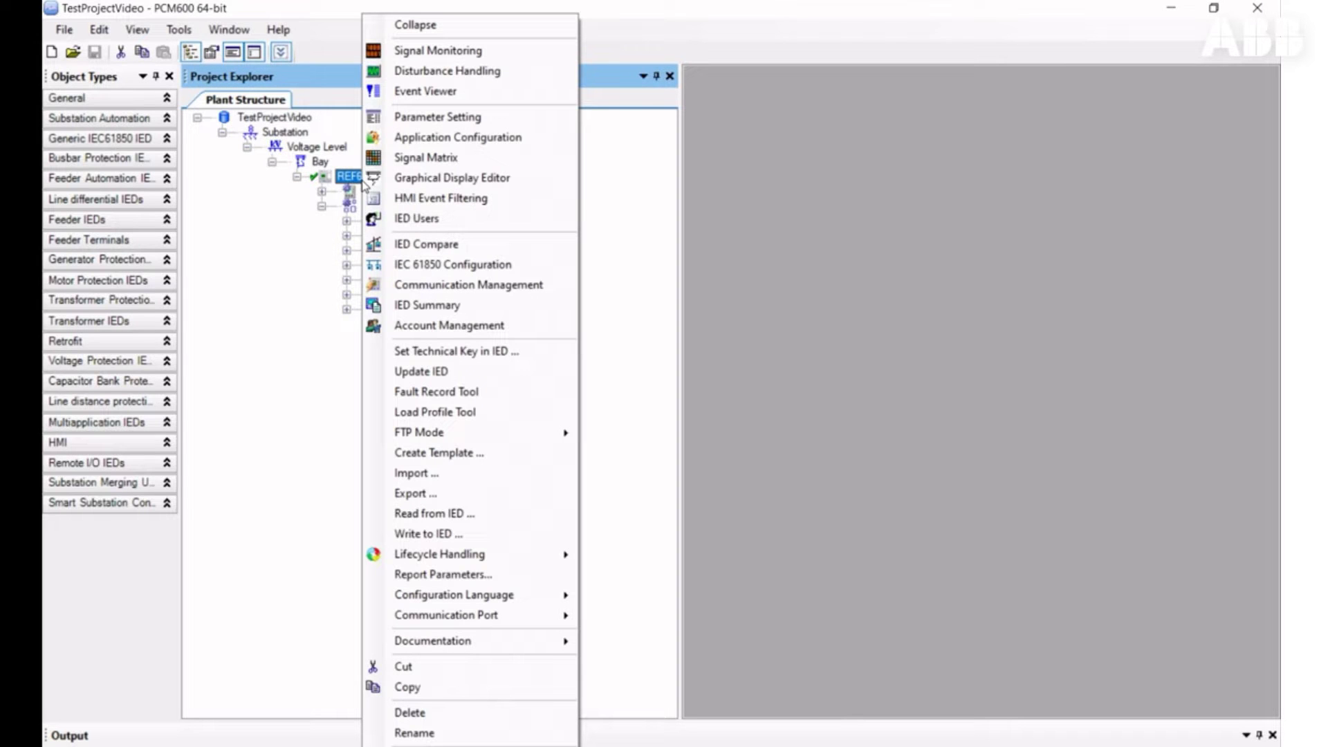
{"action": "left_click", "coordinate": [428, 144]}
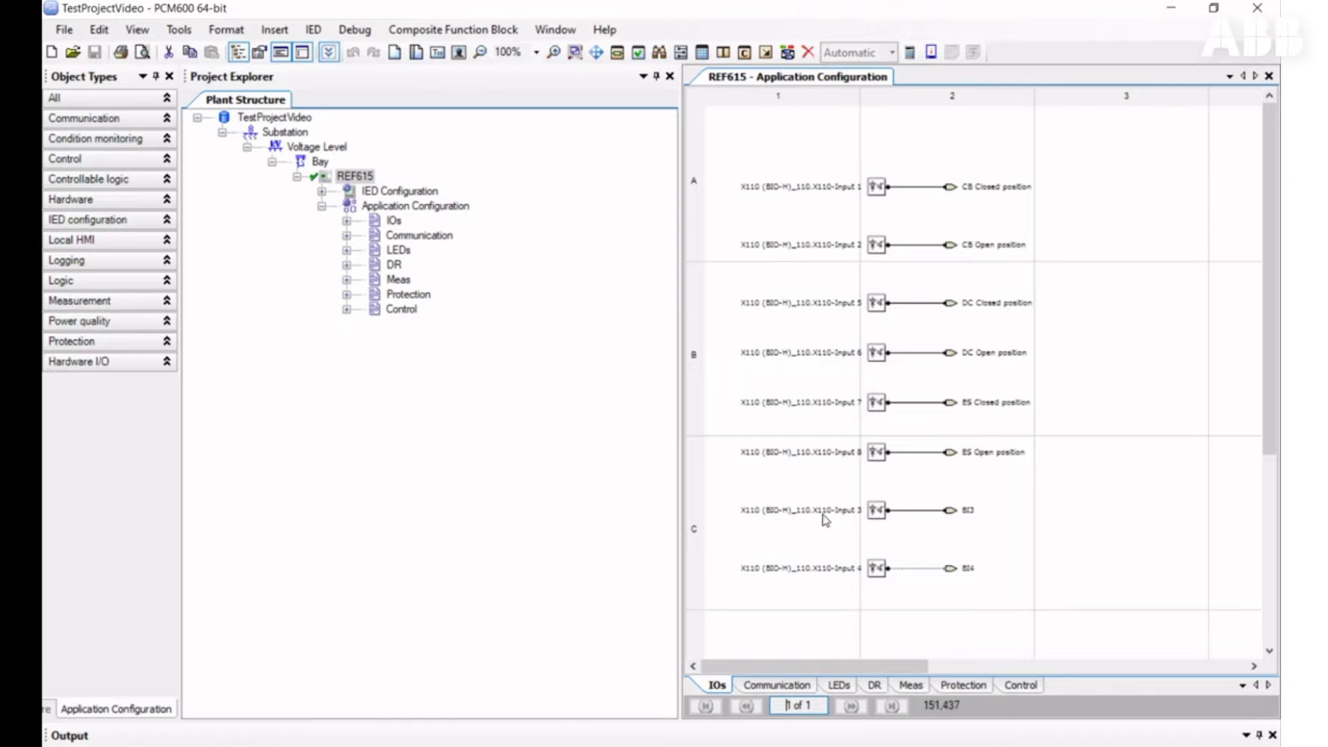
{"action": "left_click", "coordinate": [781, 686]}
{"action": "left_click", "coordinate": [840, 685]}
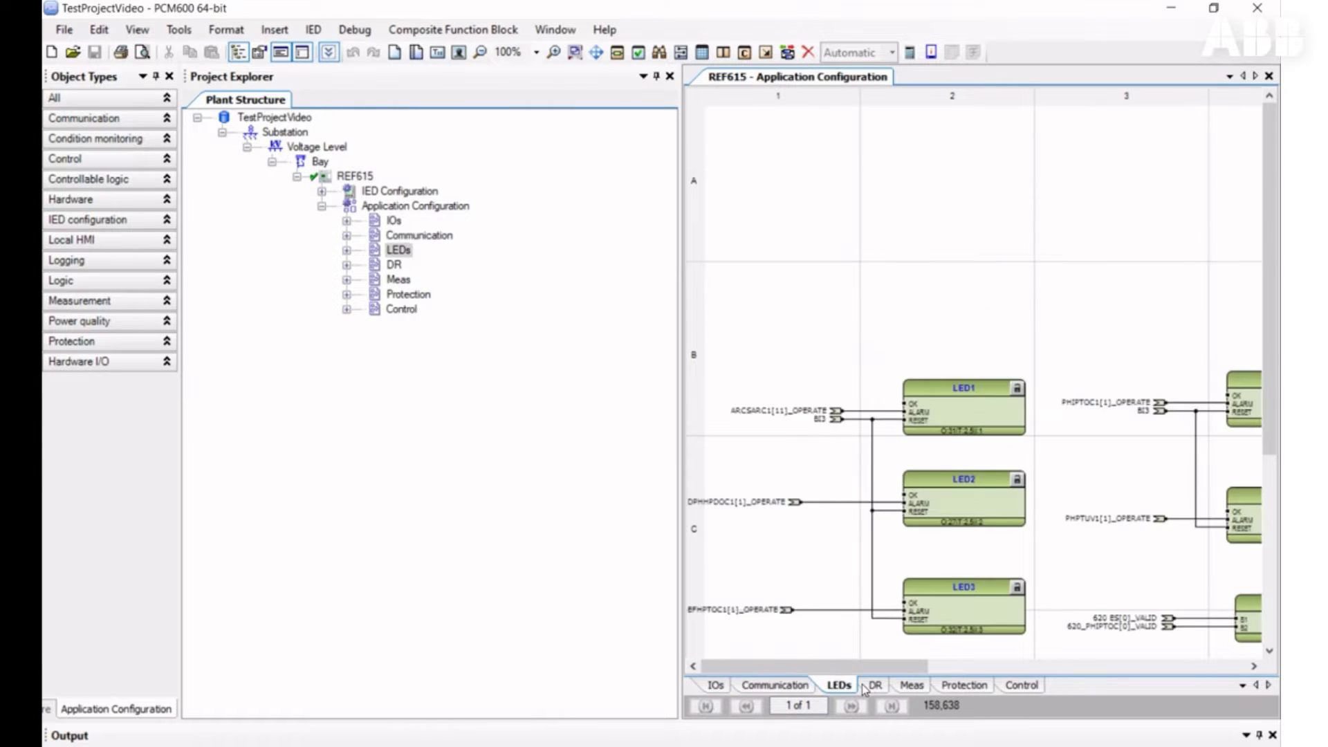
{"action": "left_click", "coordinate": [874, 685]}
{"action": "left_click", "coordinate": [911, 686]}
{"action": "left_click", "coordinate": [966, 686]}
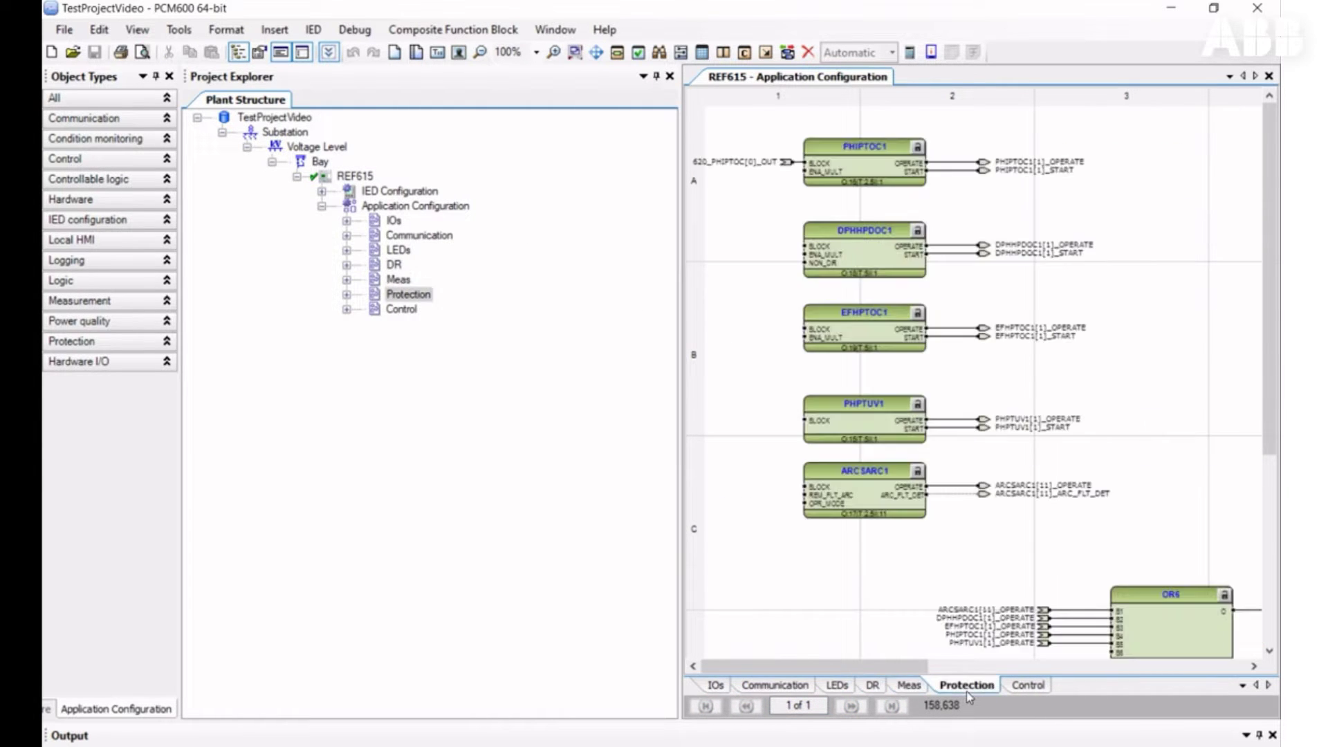
{"action": "left_click", "coordinate": [1021, 691]}
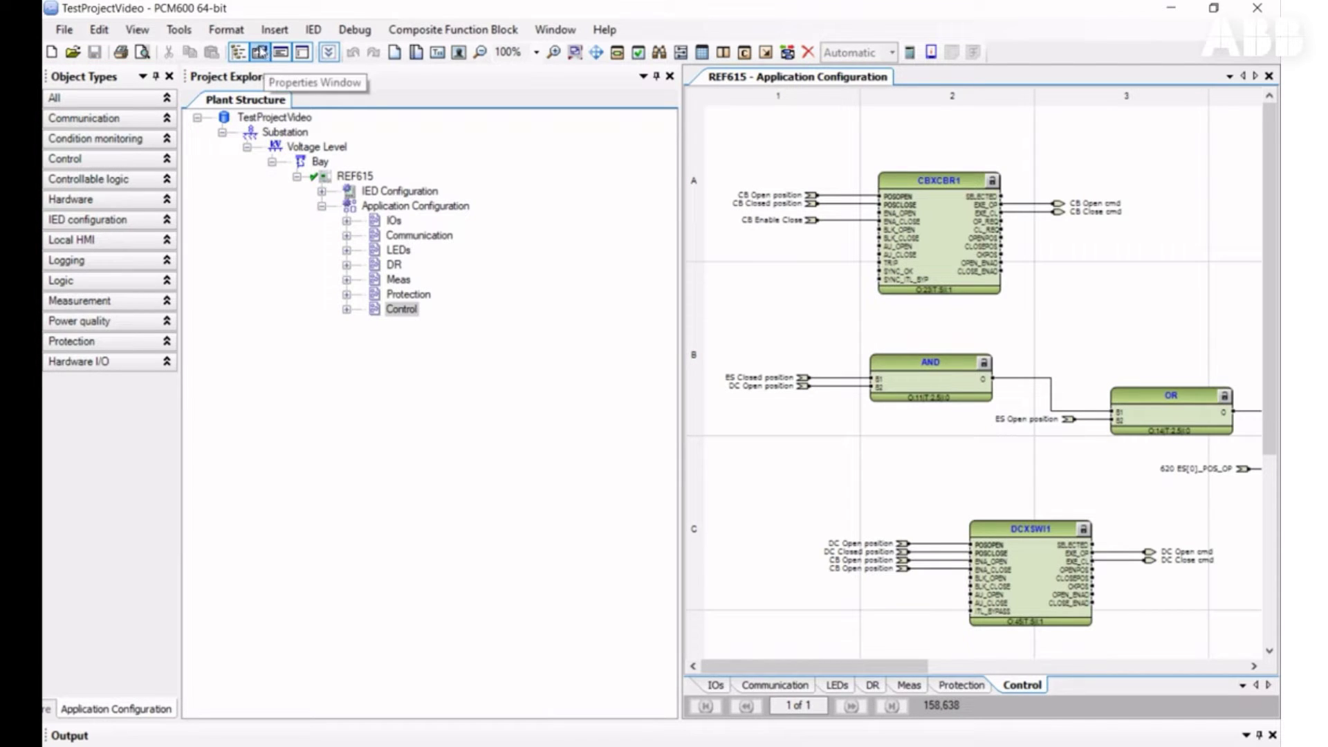
Step: Widen the configuration editor area and insert a new main application into the REF615 configuration
{"action": "left_click", "coordinate": [301, 53]}
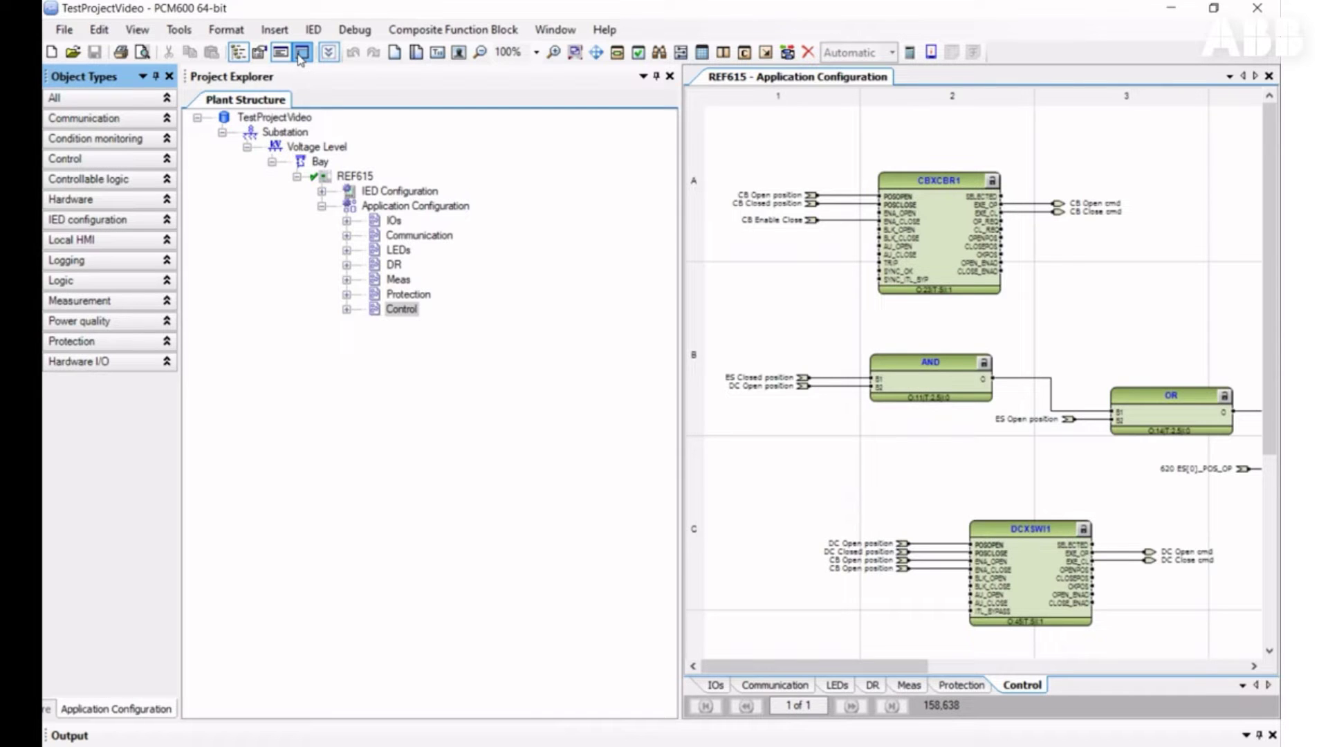
{"action": "left_click_drag", "start_coordinate": [680, 187], "coordinate": [495, 187]}
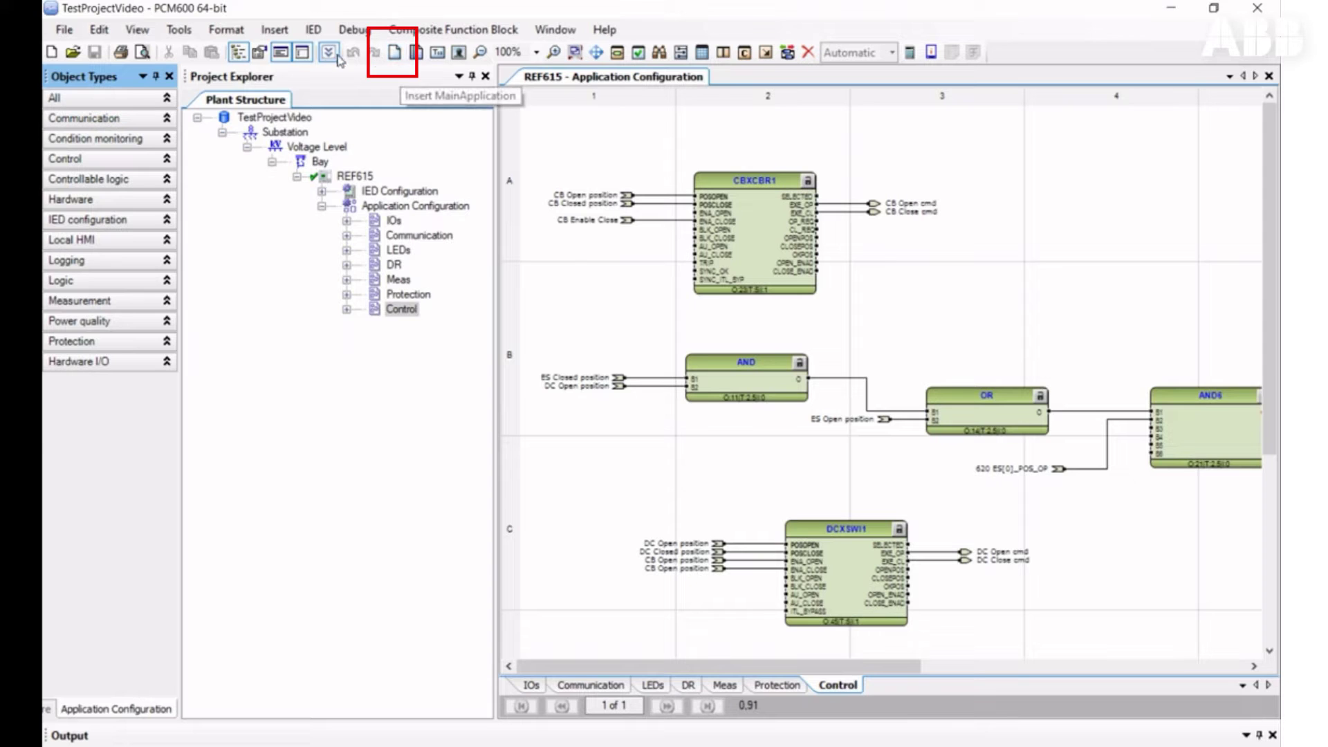
{"action": "left_click", "coordinate": [286, 33]}
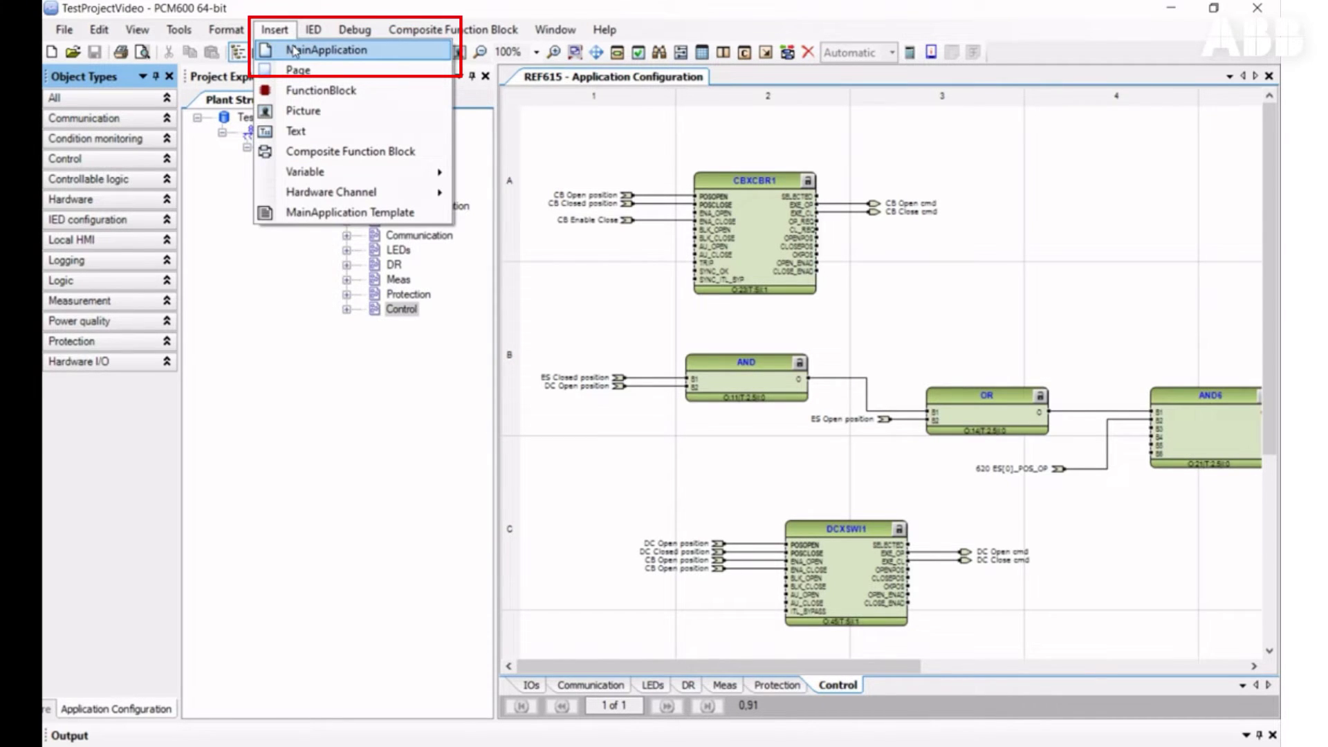
{"action": "left_click", "coordinate": [294, 50]}
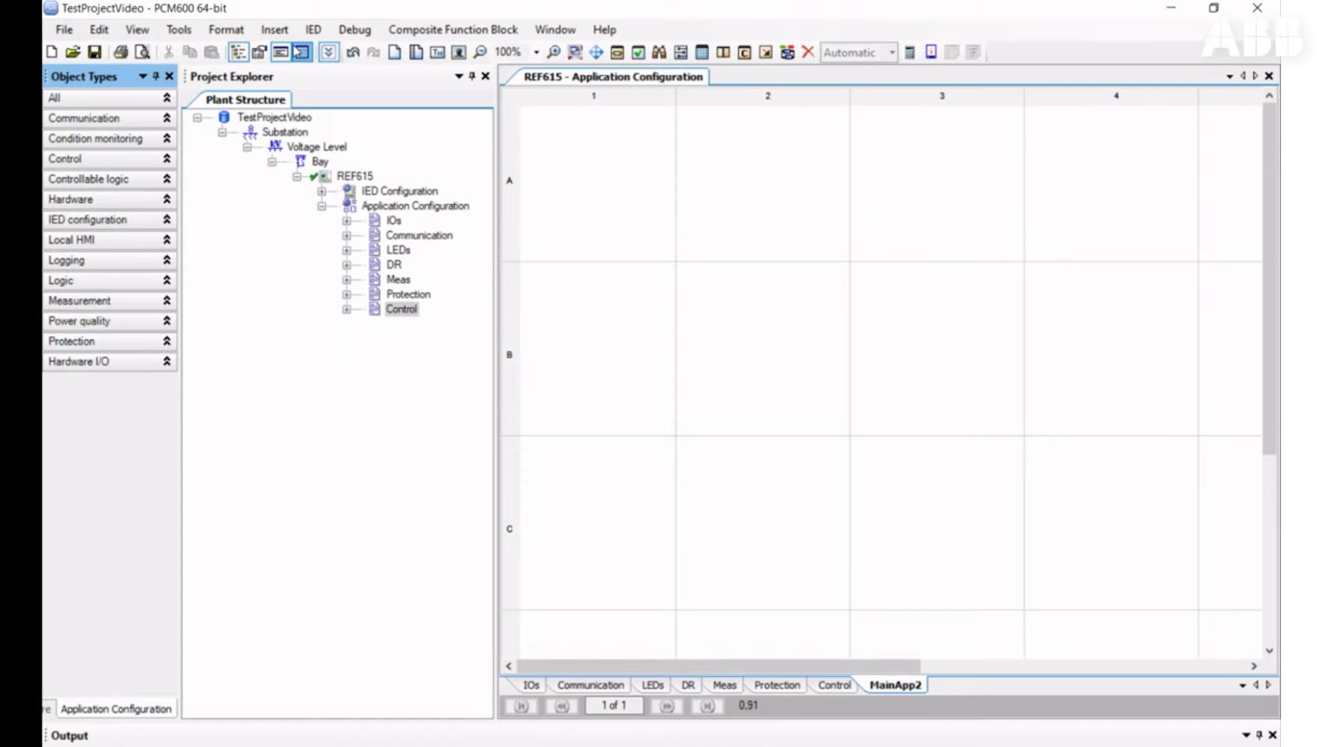
Step: Show the object properties and rename the new MainApp2 worksheet as Protection2
{"action": "left_click", "coordinate": [260, 52]}
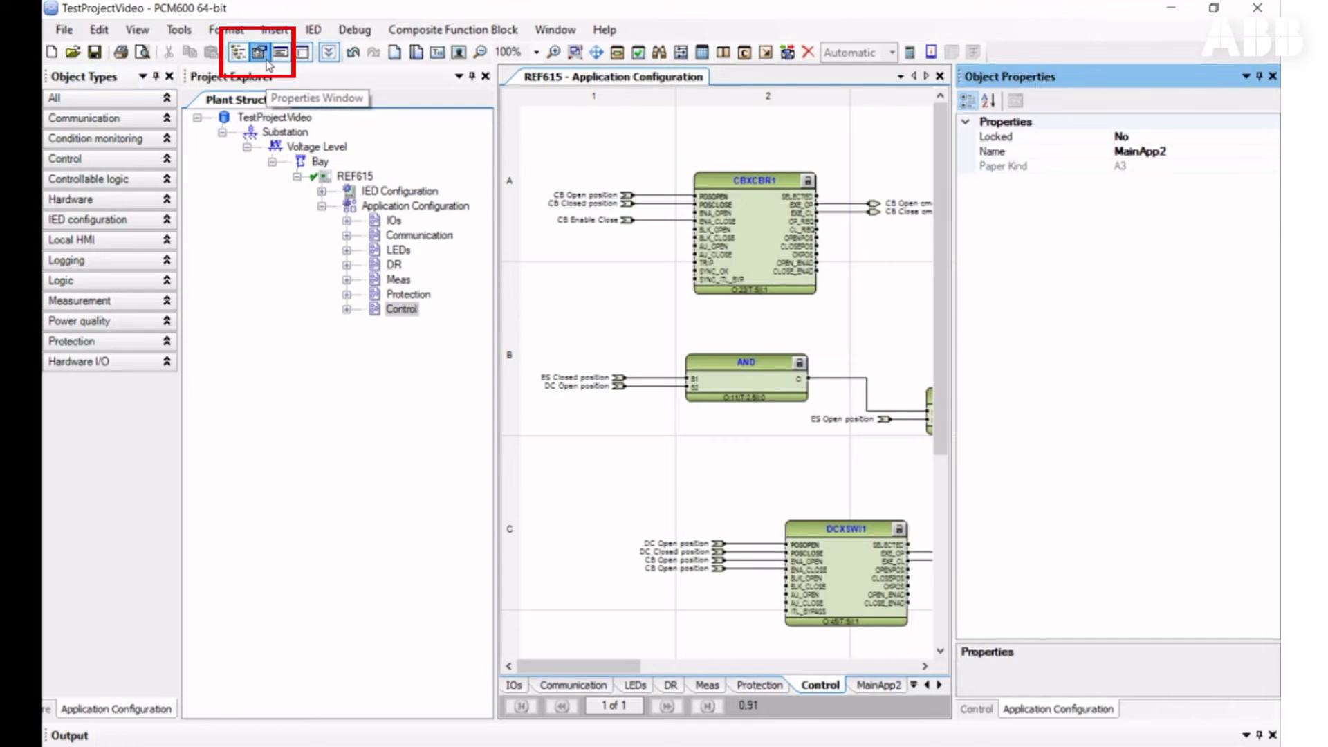
{"action": "left_click", "coordinate": [871, 686]}
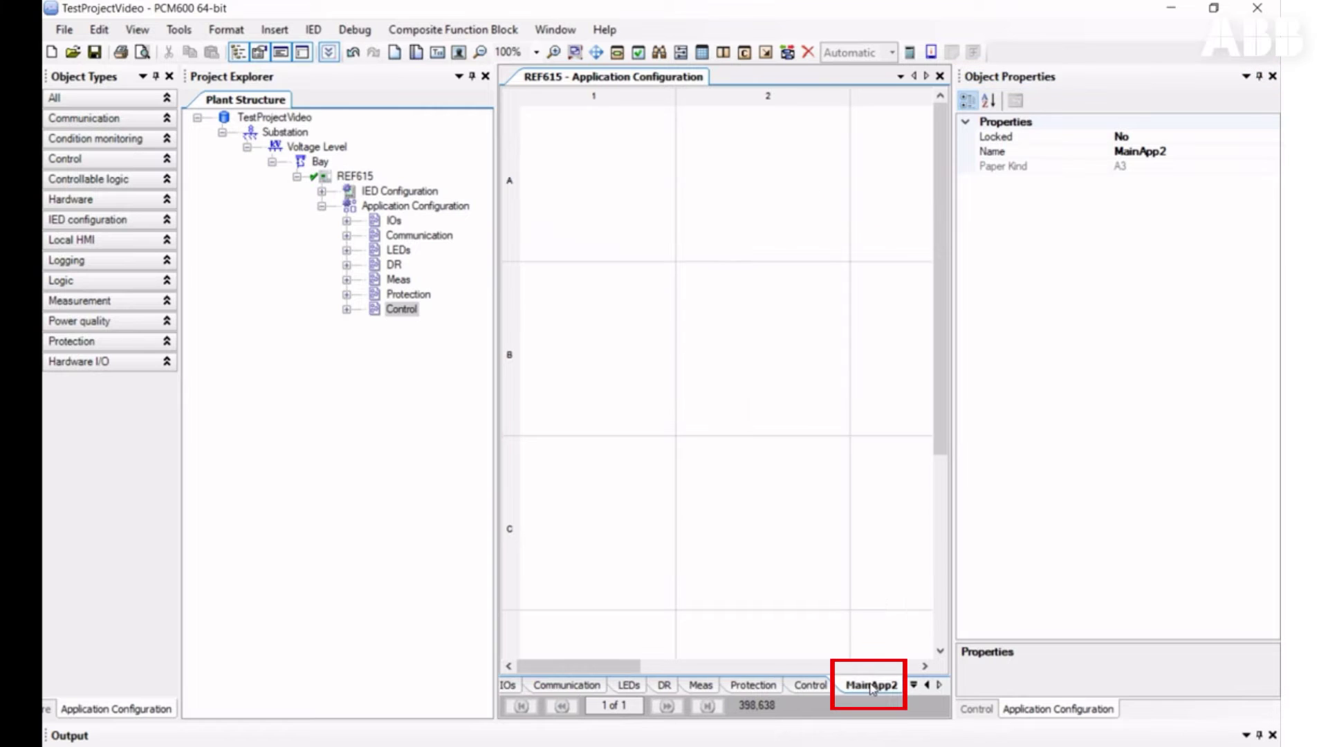
{"action": "left_click", "coordinate": [1191, 153]}
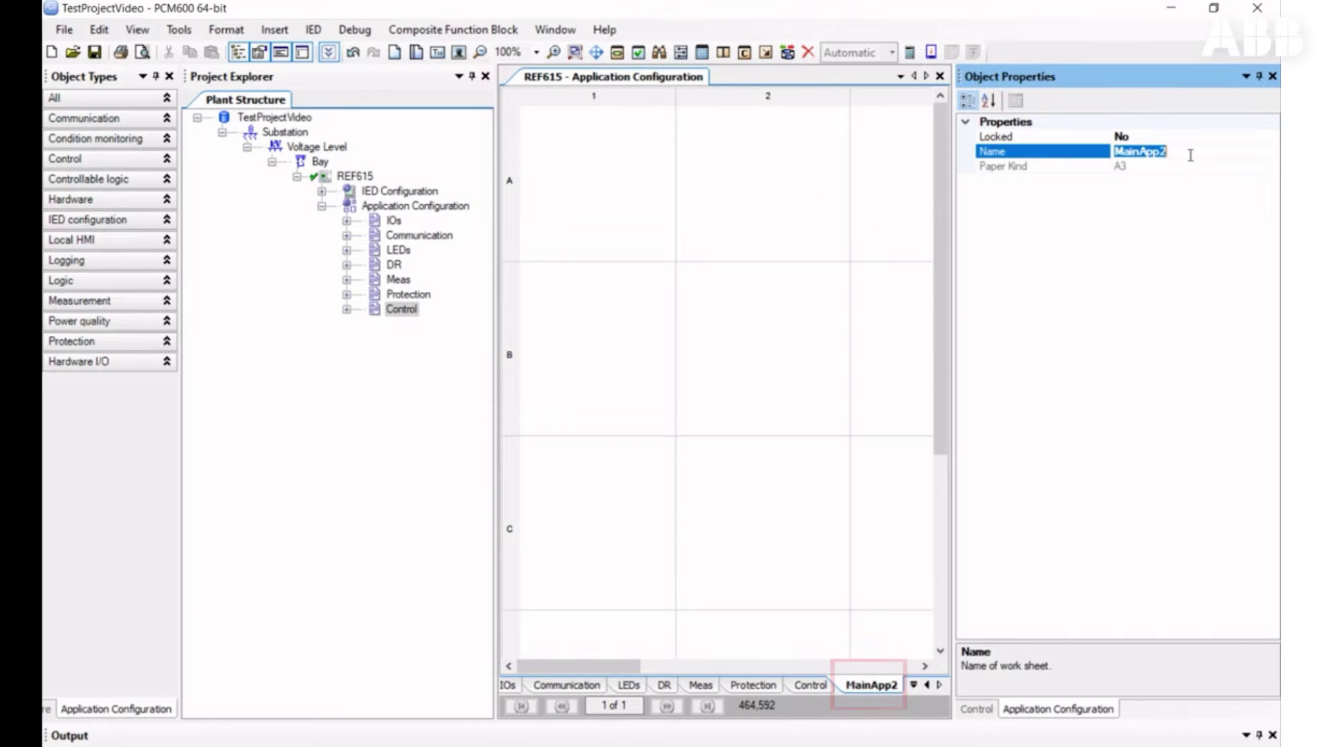
{"action": "type", "text": "Protection2"}
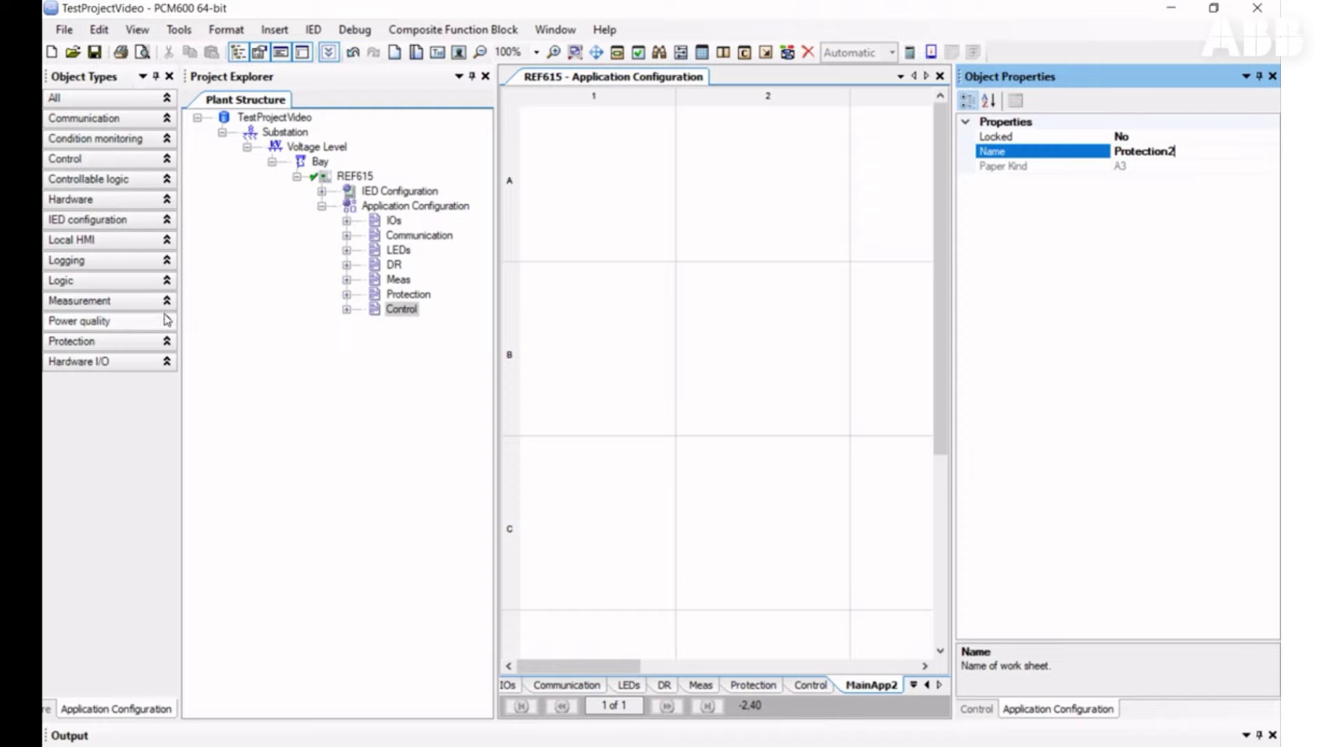
{"action": "right_click", "coordinate": [631, 223]}
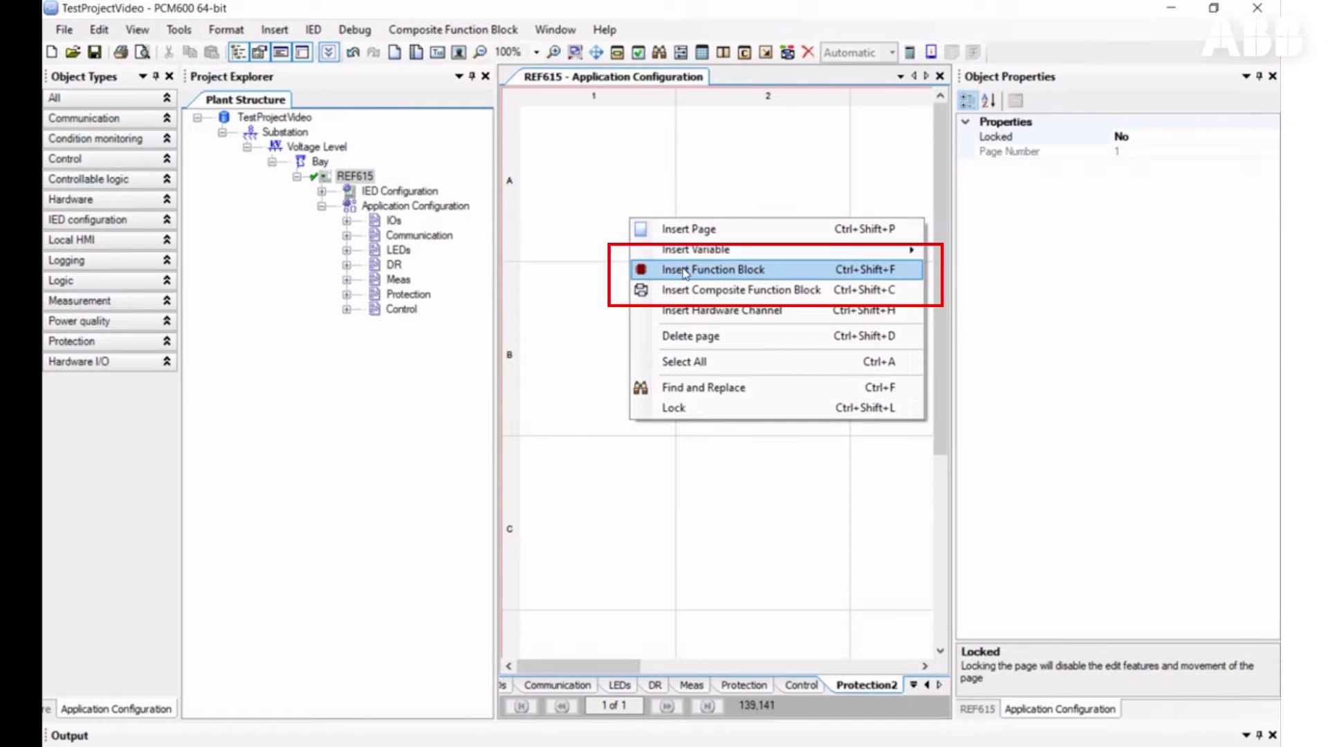
{"action": "left_click", "coordinate": [590, 341]}
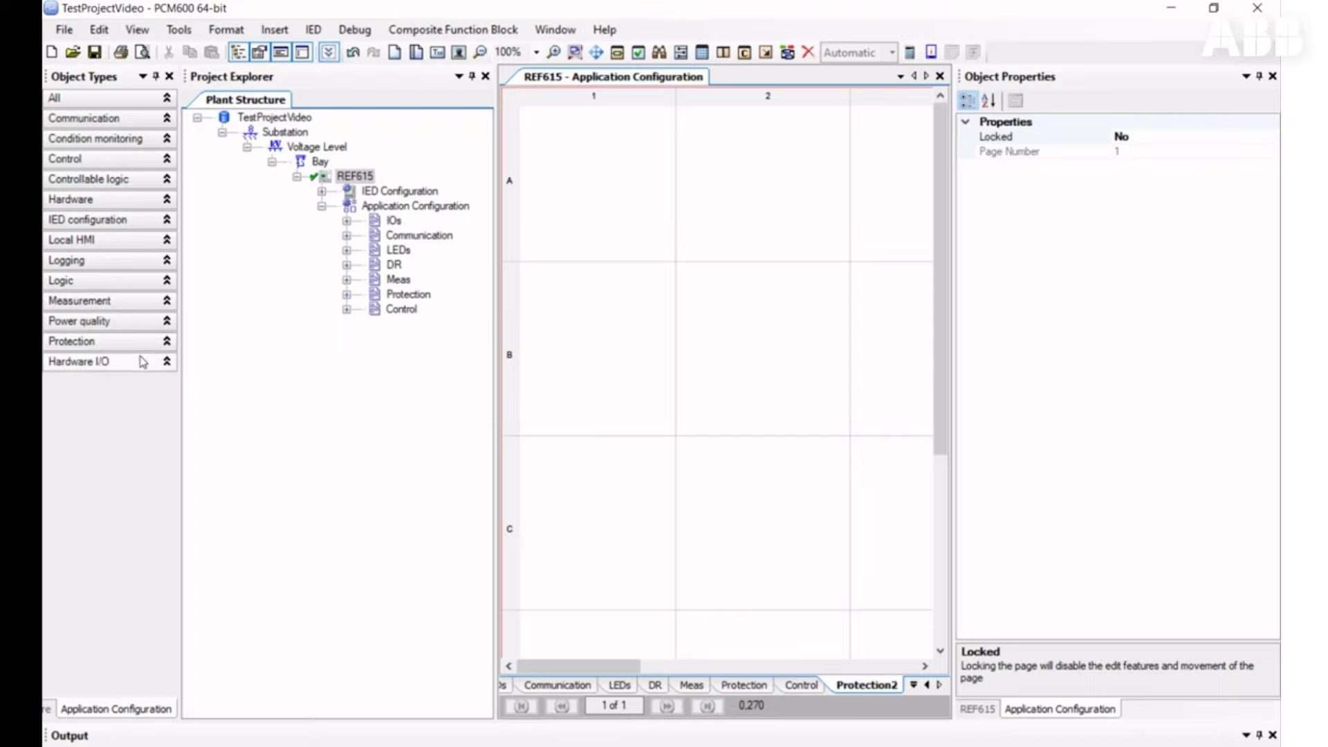
Step: Add the EFLPTOC1 protection function block to the Protection2 sheet and assign it the name EarthFault
{"action": "left_click", "coordinate": [163, 104]}
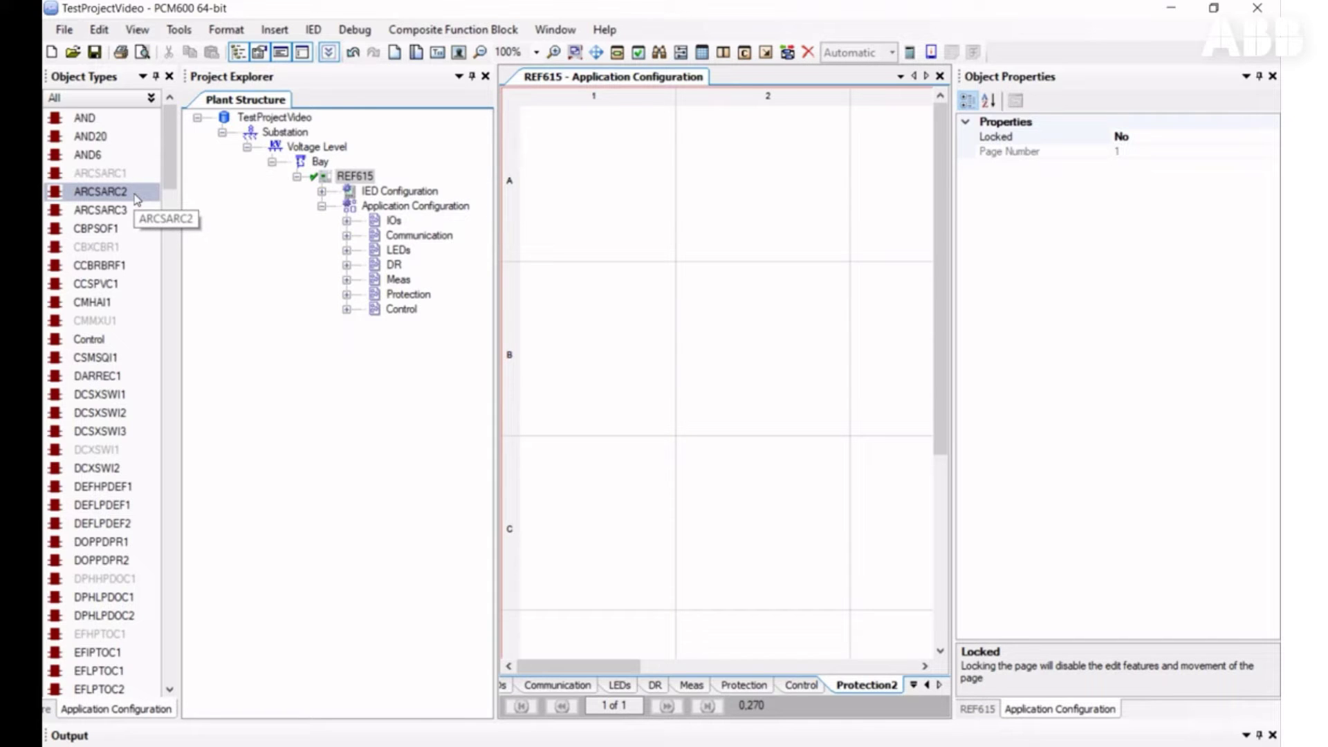
{"action": "left_click", "coordinate": [139, 98]}
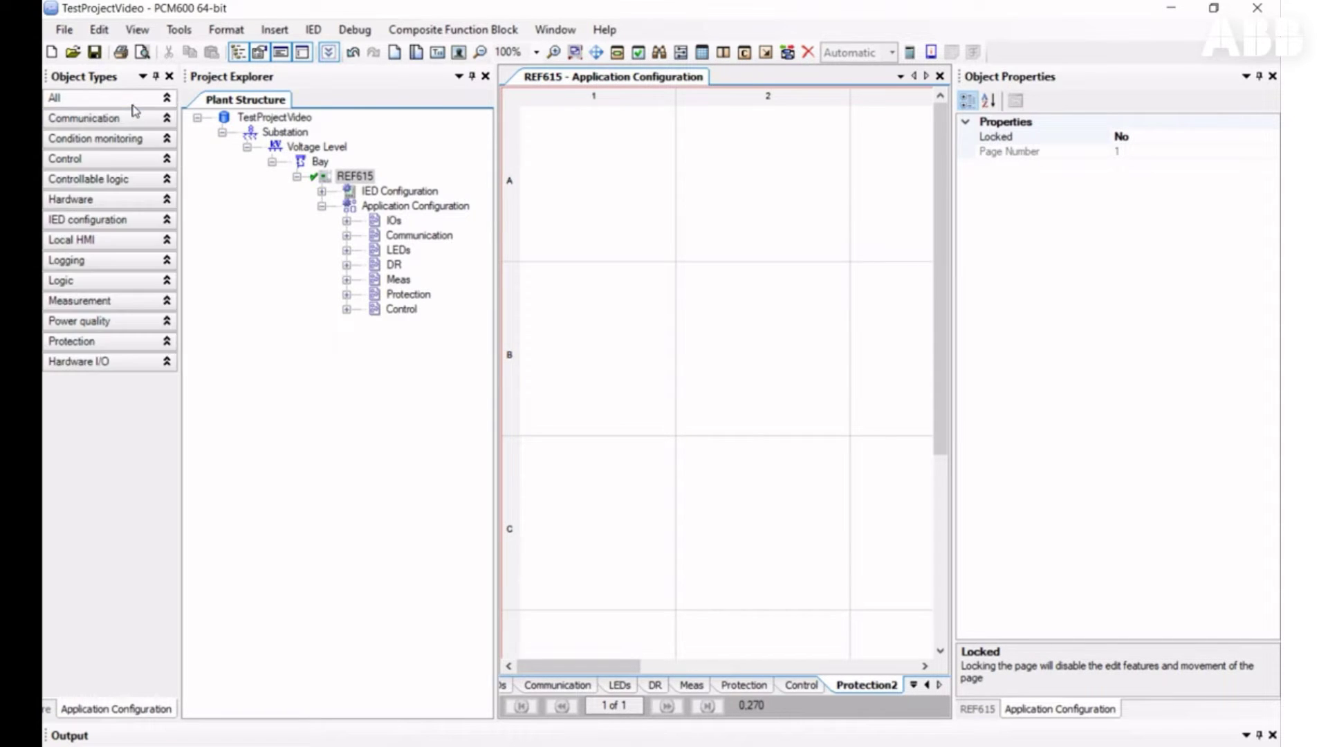
{"action": "left_click", "coordinate": [143, 341]}
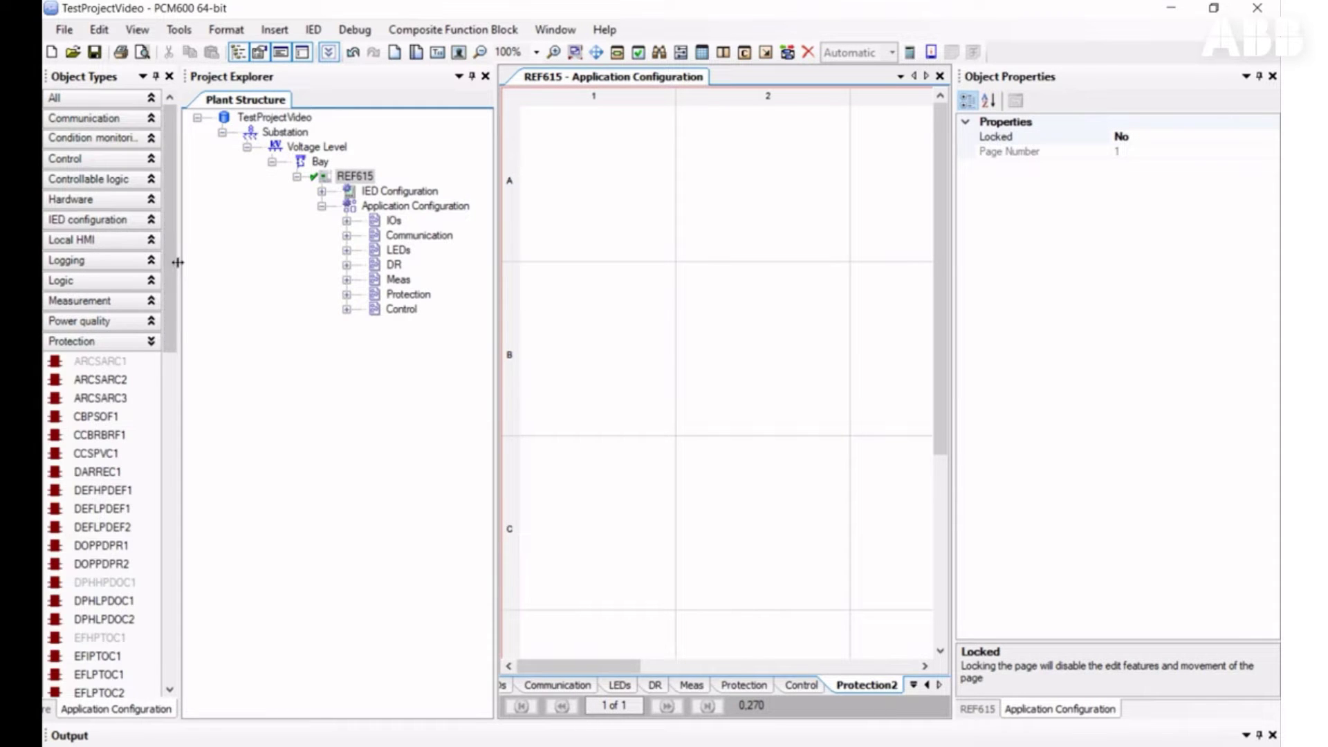
{"action": "left_click_drag", "start_coordinate": [170, 267], "coordinate": [165, 393]}
{"action": "left_click_drag", "start_coordinate": [122, 354], "coordinate": [599, 337]}
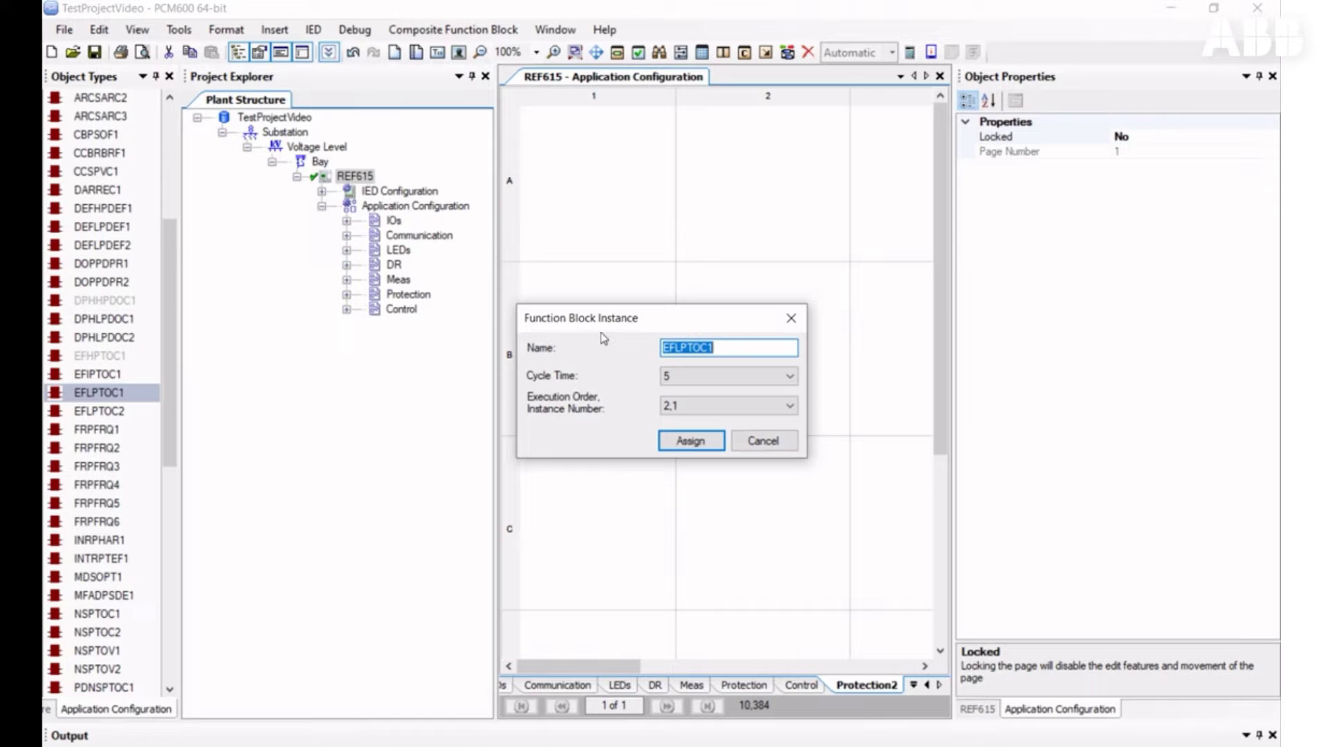
{"action": "type", "text": "EarthFault"}
{"action": "key", "text": "Return"}
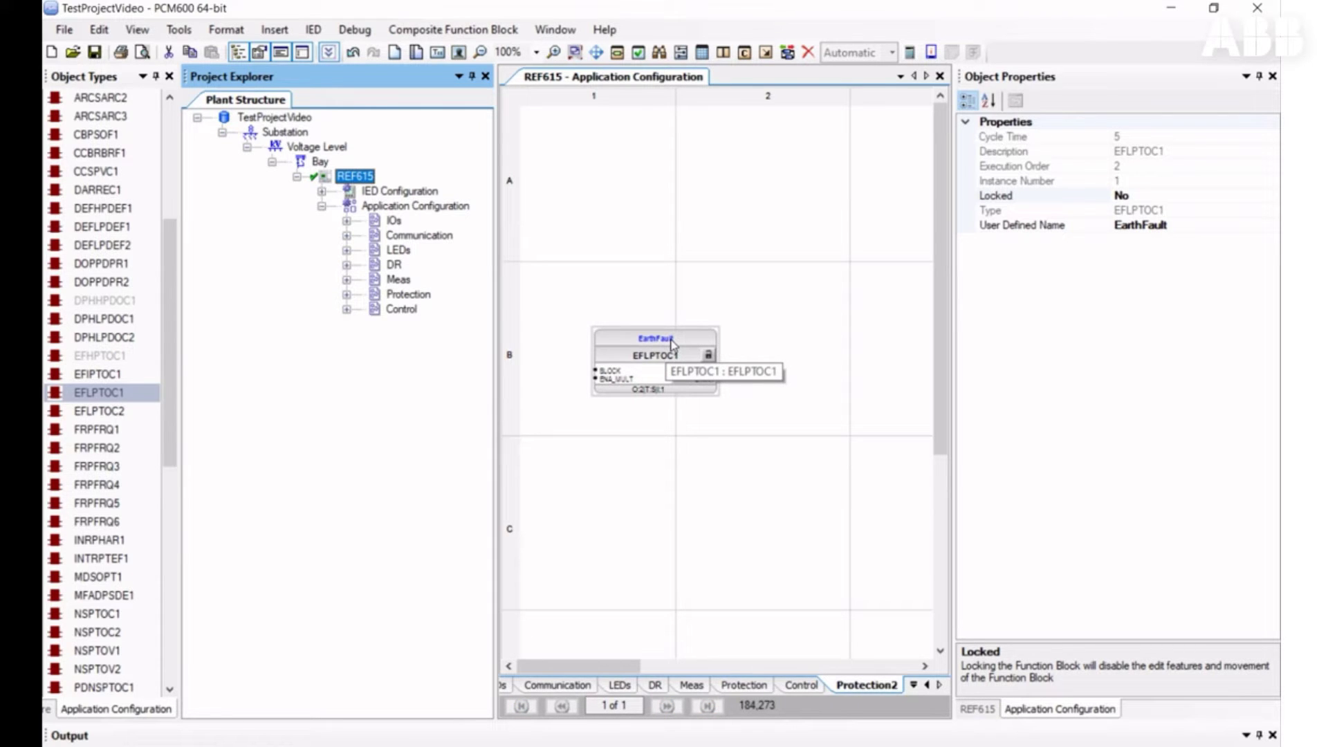
Step: Check the user-defined name of the EFLPTOC1 function block without changing it
{"action": "left_click", "coordinate": [667, 360]}
{"action": "right_click", "coordinate": [666, 361]}
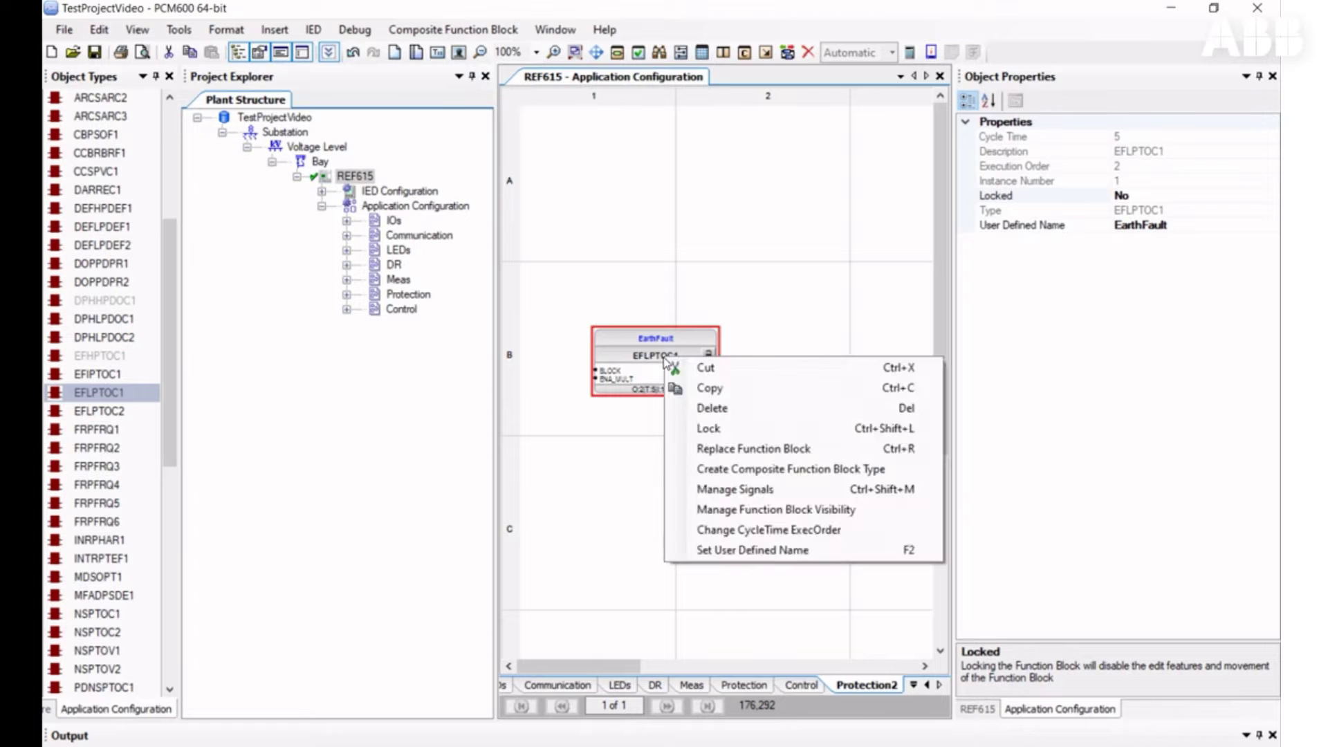
{"action": "left_click", "coordinate": [774, 551]}
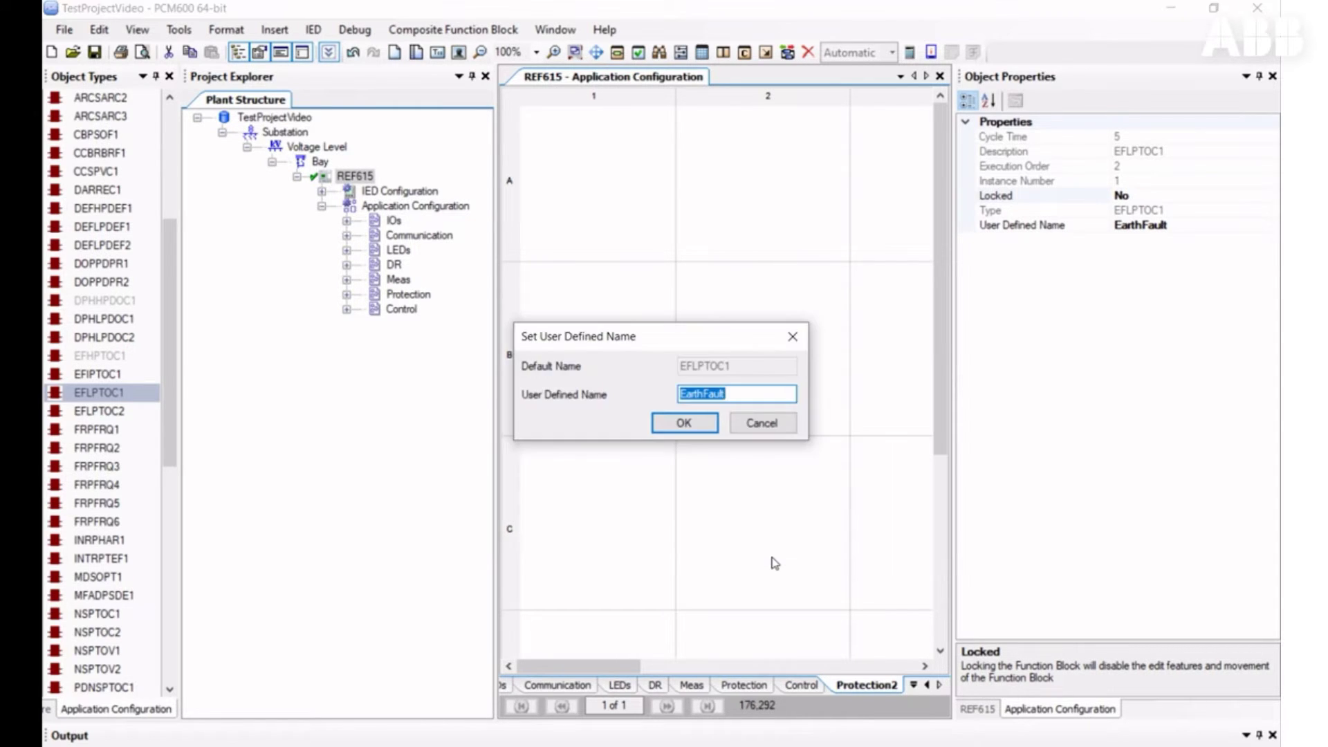
{"action": "left_click", "coordinate": [674, 431]}
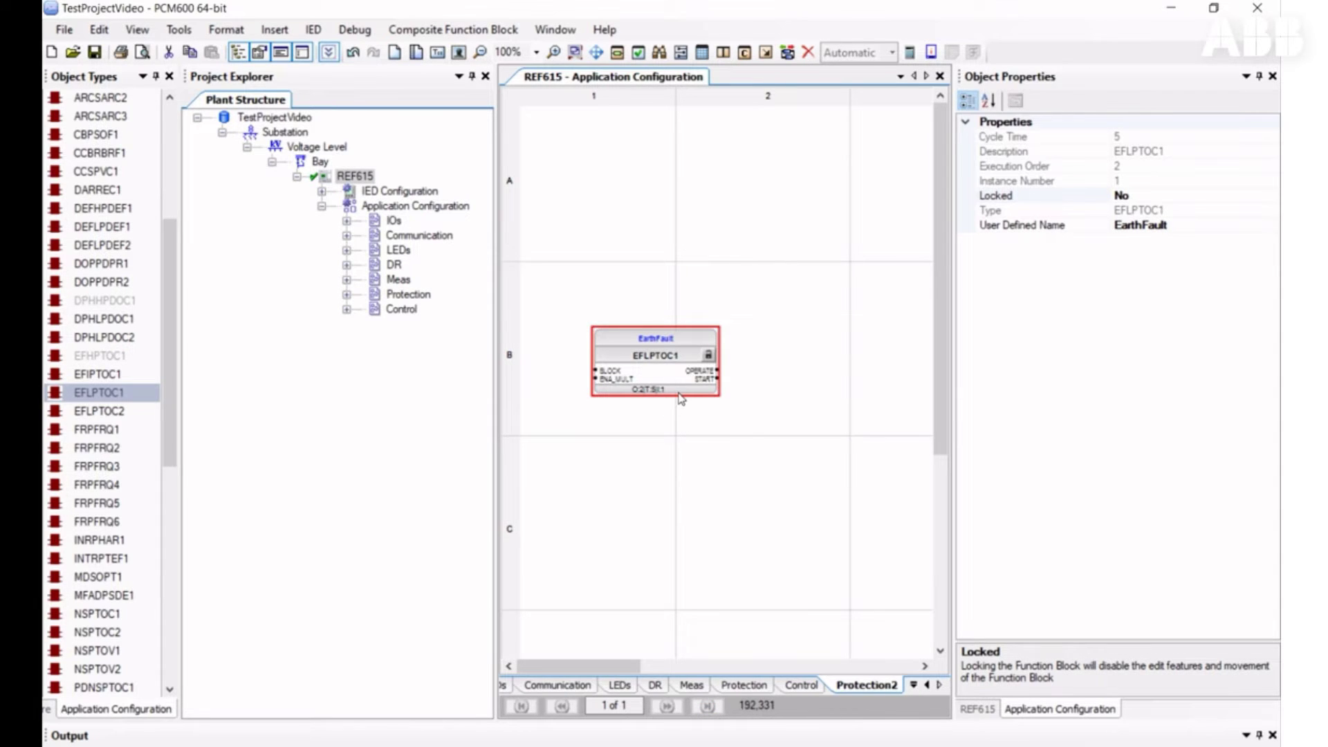
Step: Connect the OPERATE output of the EarthFault block to a new variable, keeping the suggested variable name
{"action": "right_click", "coordinate": [713, 371]}
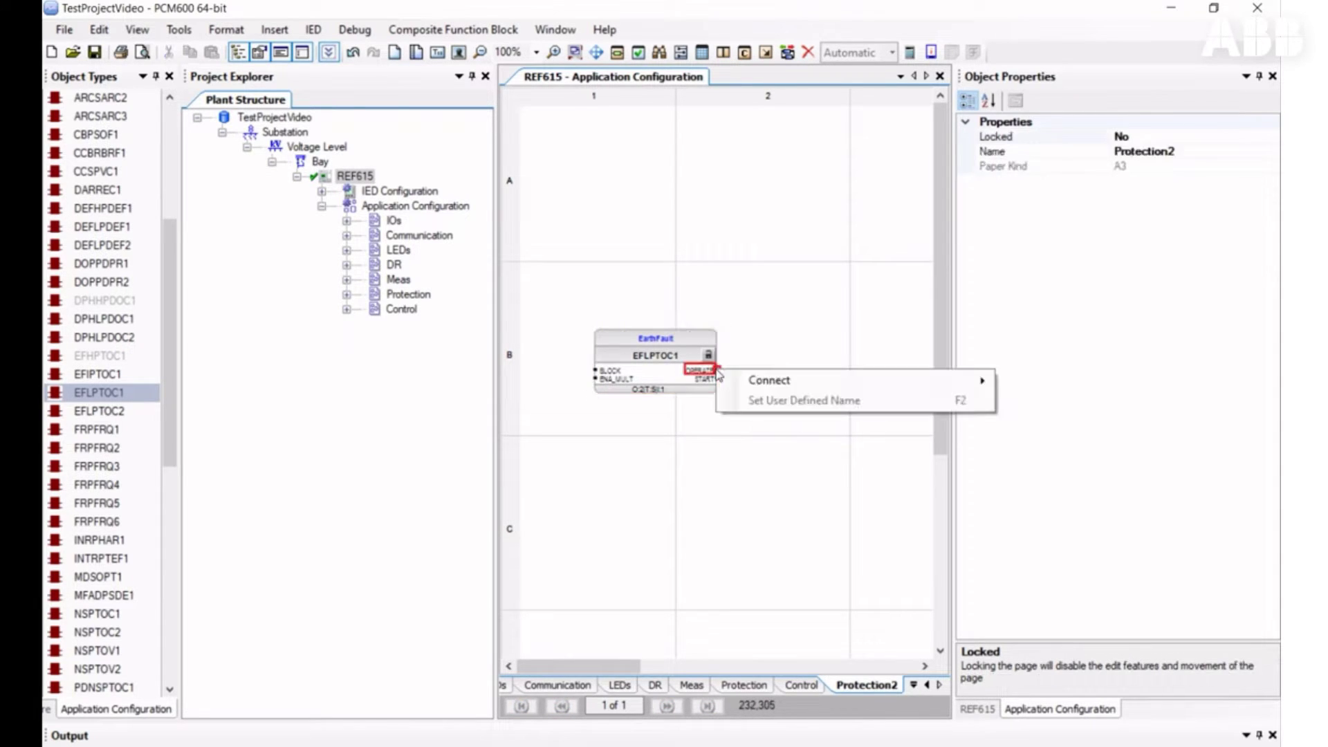
{"action": "mouse_move", "coordinate": [895, 383]}
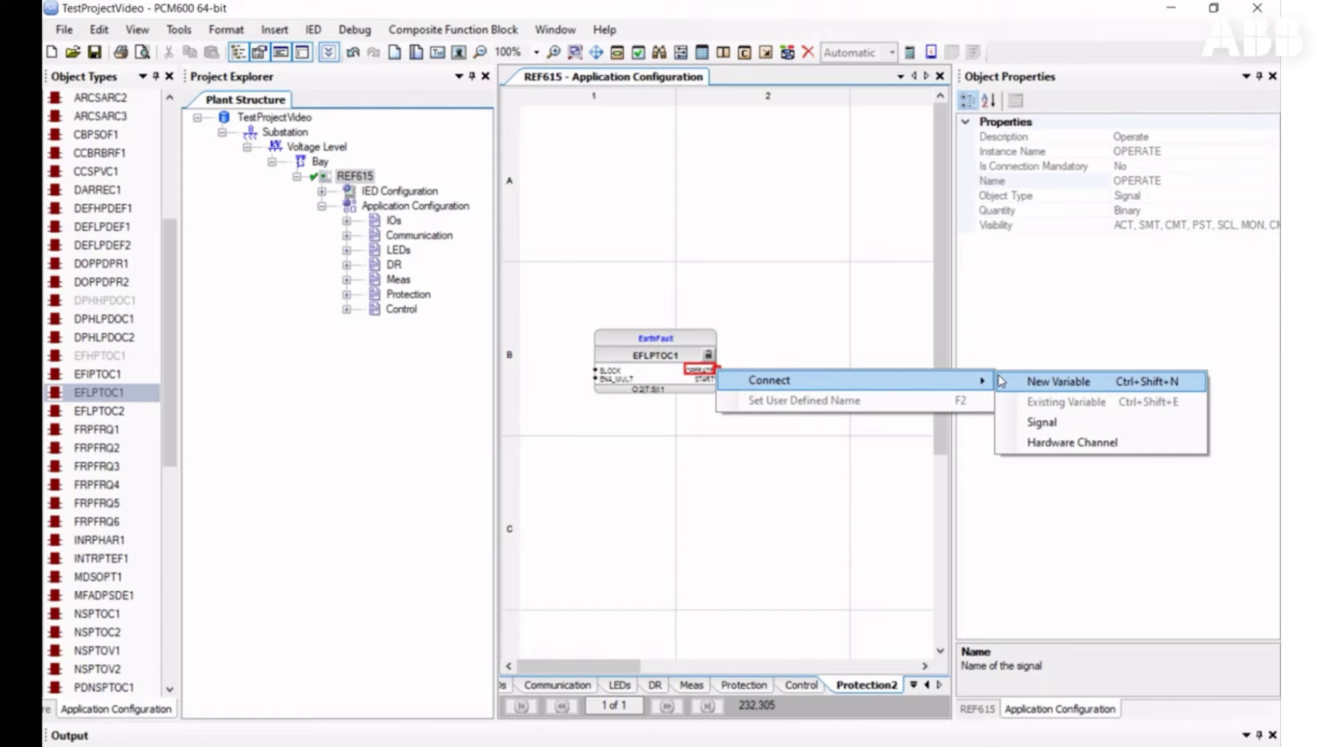
{"action": "left_click", "coordinate": [1001, 382]}
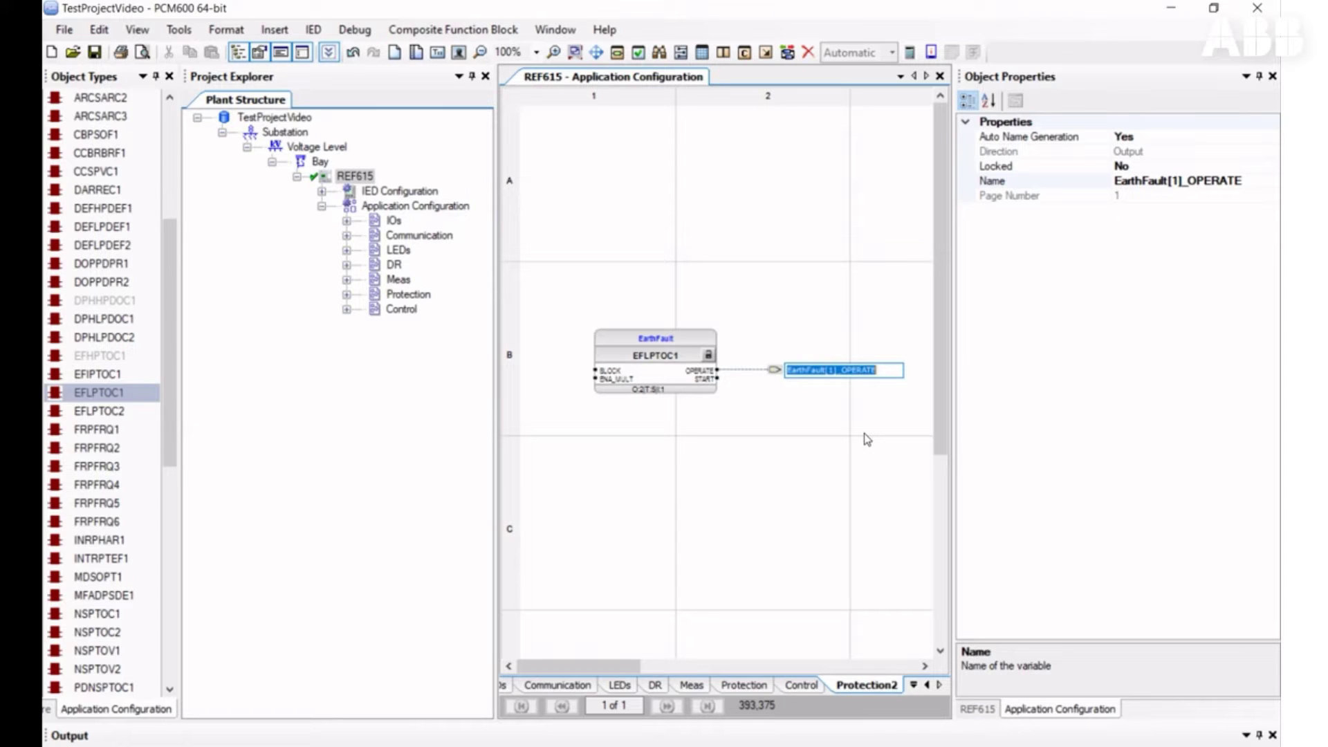
{"action": "left_click", "coordinate": [865, 410]}
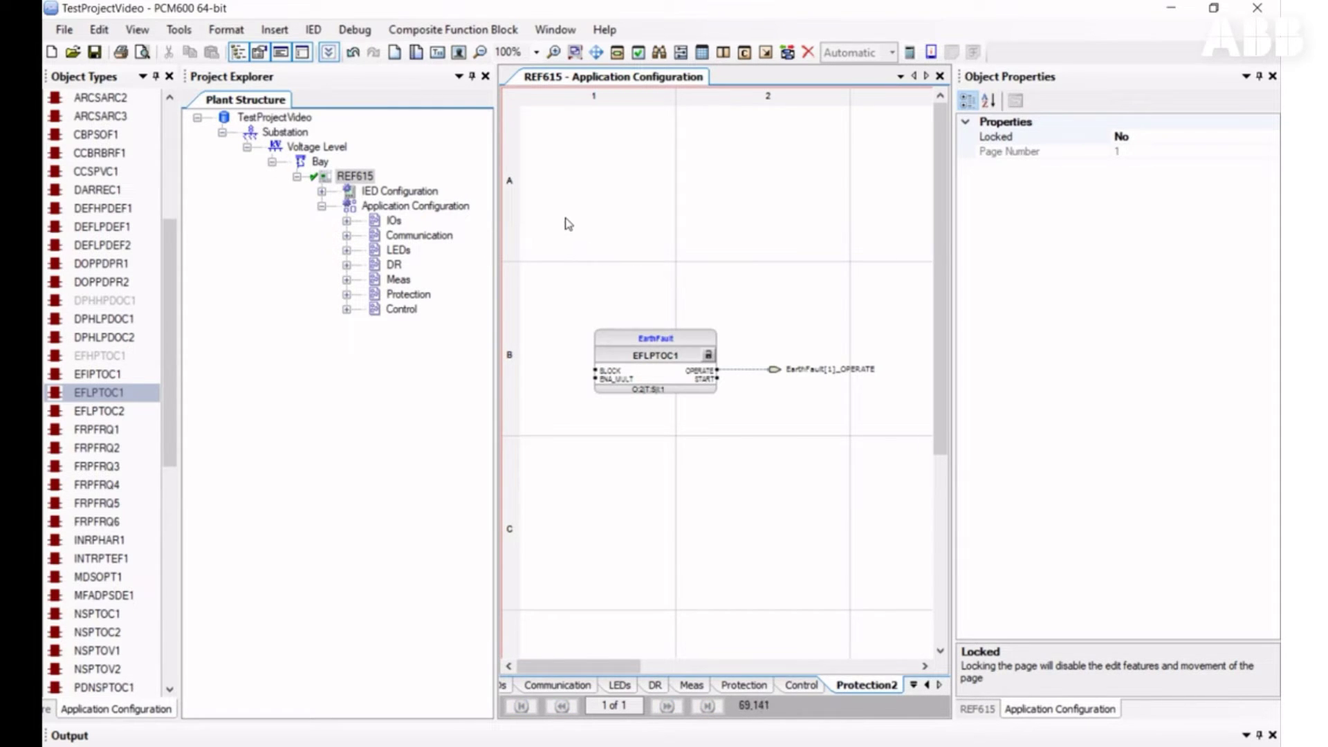
Step: Try hiding and restoring the Project Explorer and Object Properties windows, leaving both hidden to enlarge the diagram area
{"action": "left_click", "coordinate": [486, 77]}
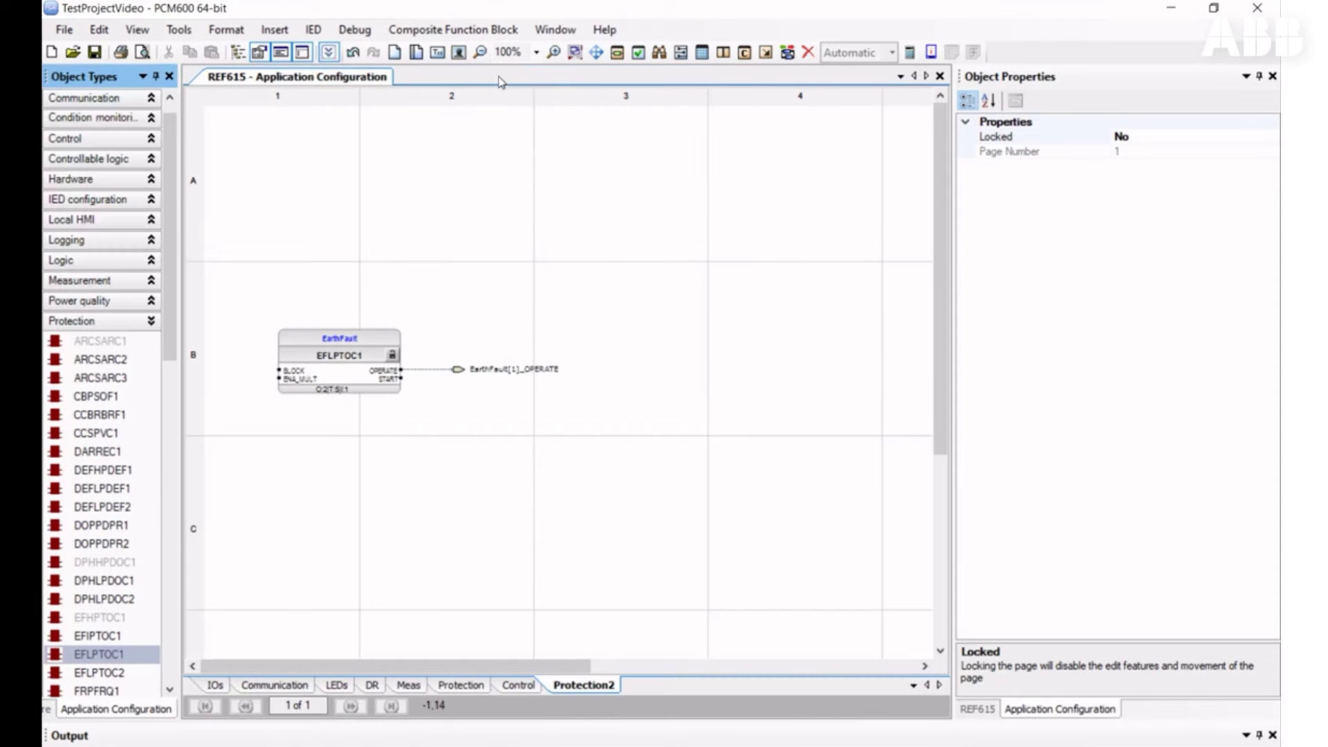
{"action": "left_click", "coordinate": [1272, 76]}
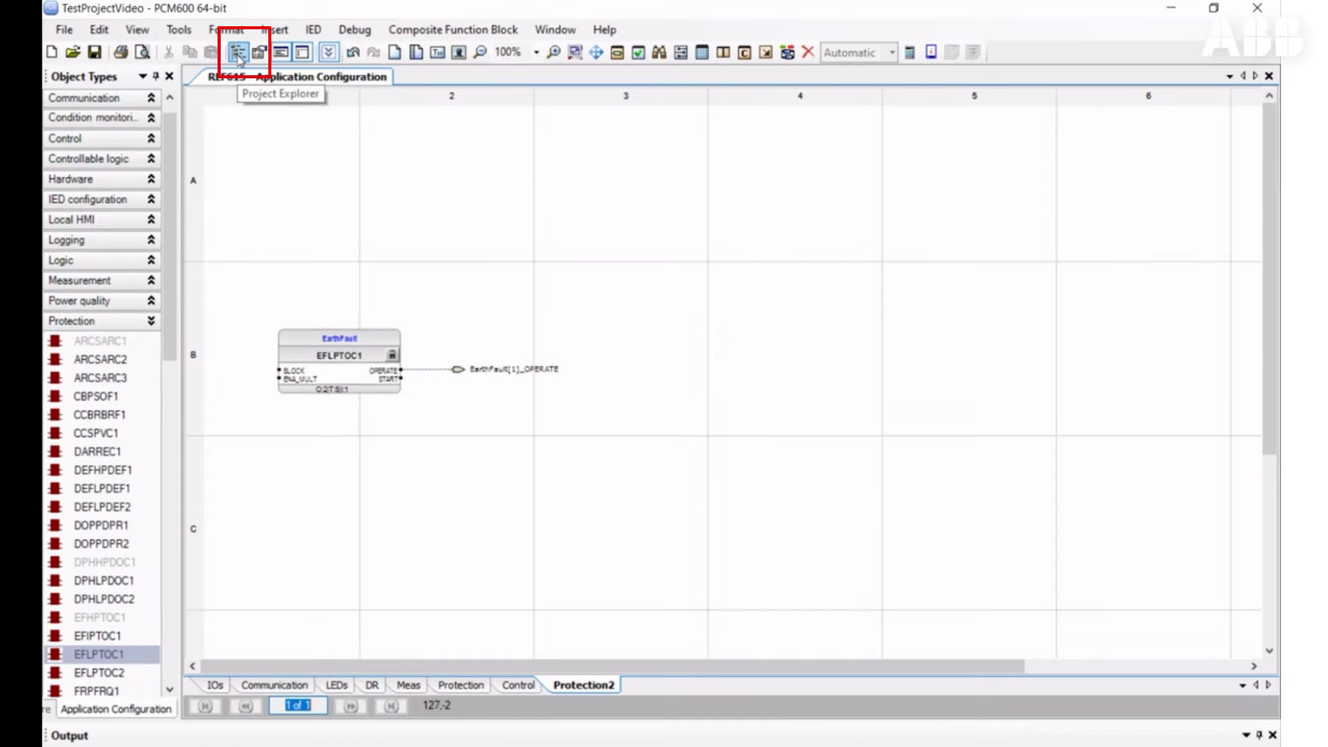
{"action": "left_click", "coordinate": [238, 54]}
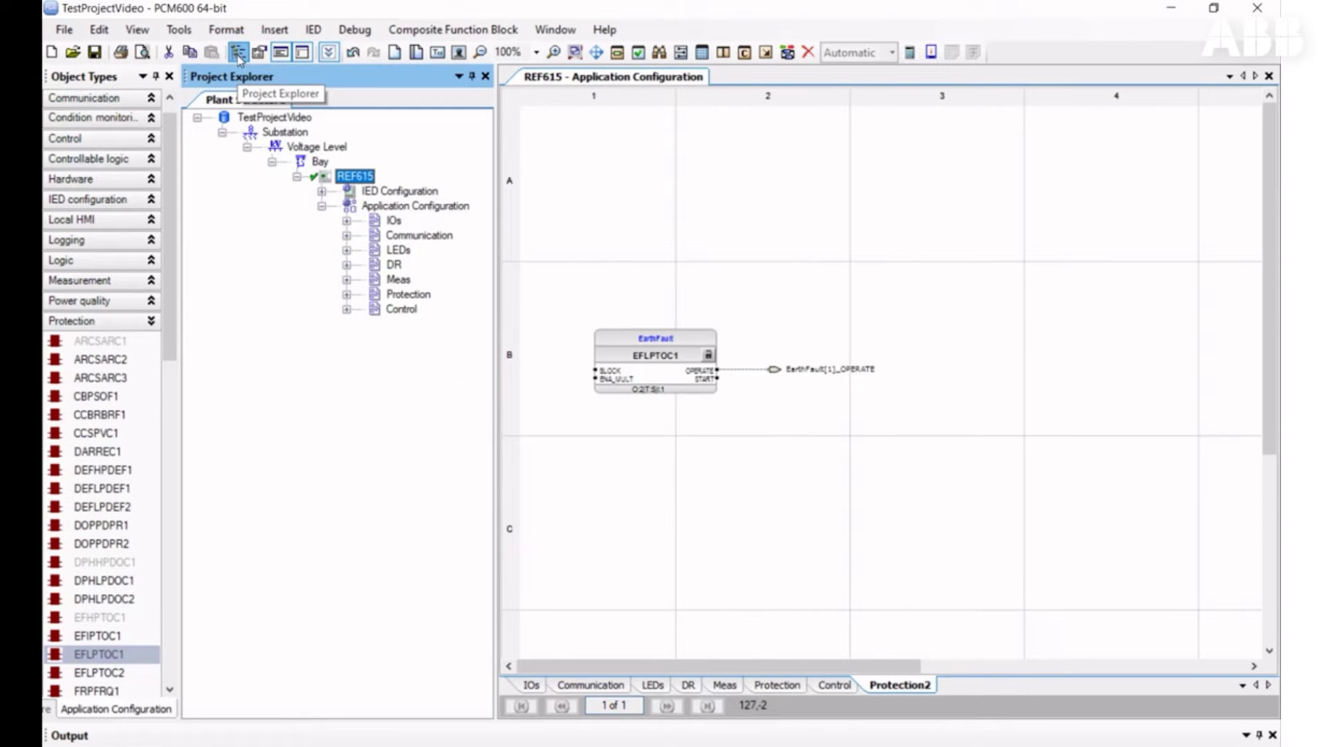
{"action": "left_click", "coordinate": [261, 56]}
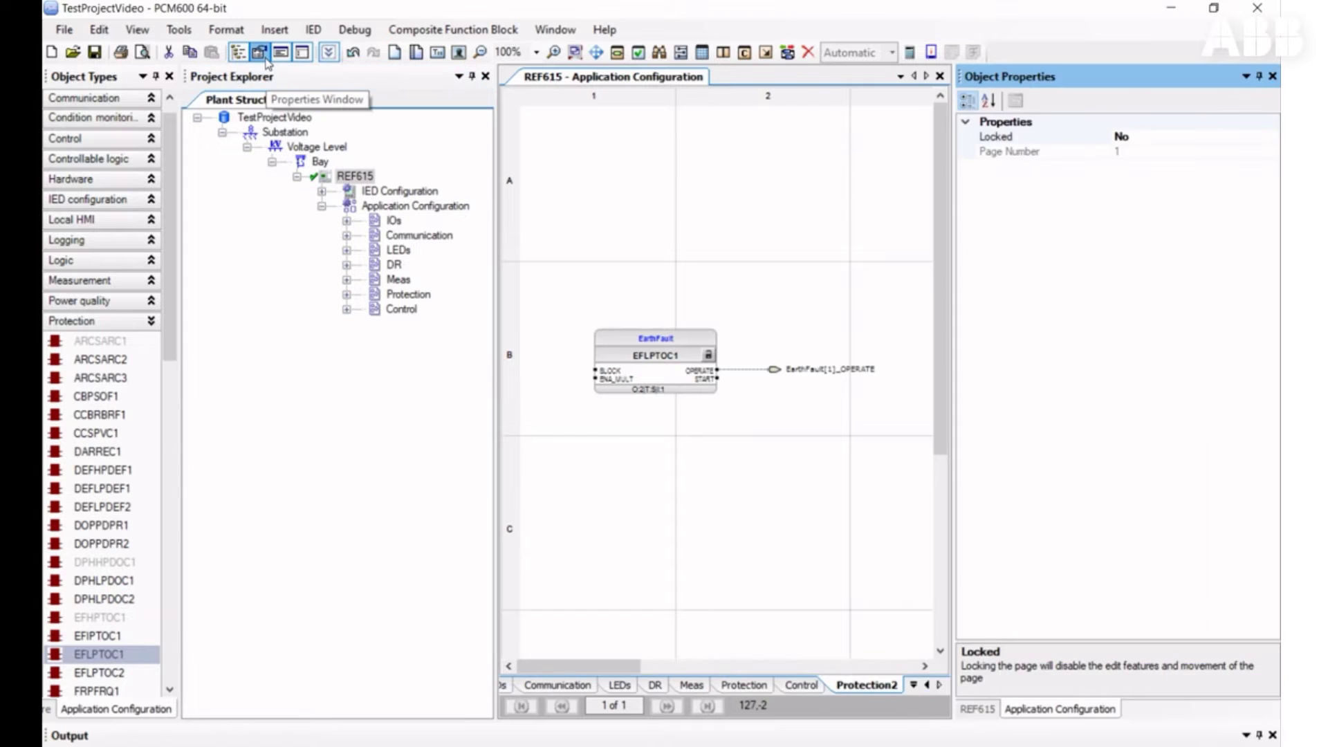
{"action": "left_click", "coordinate": [246, 58]}
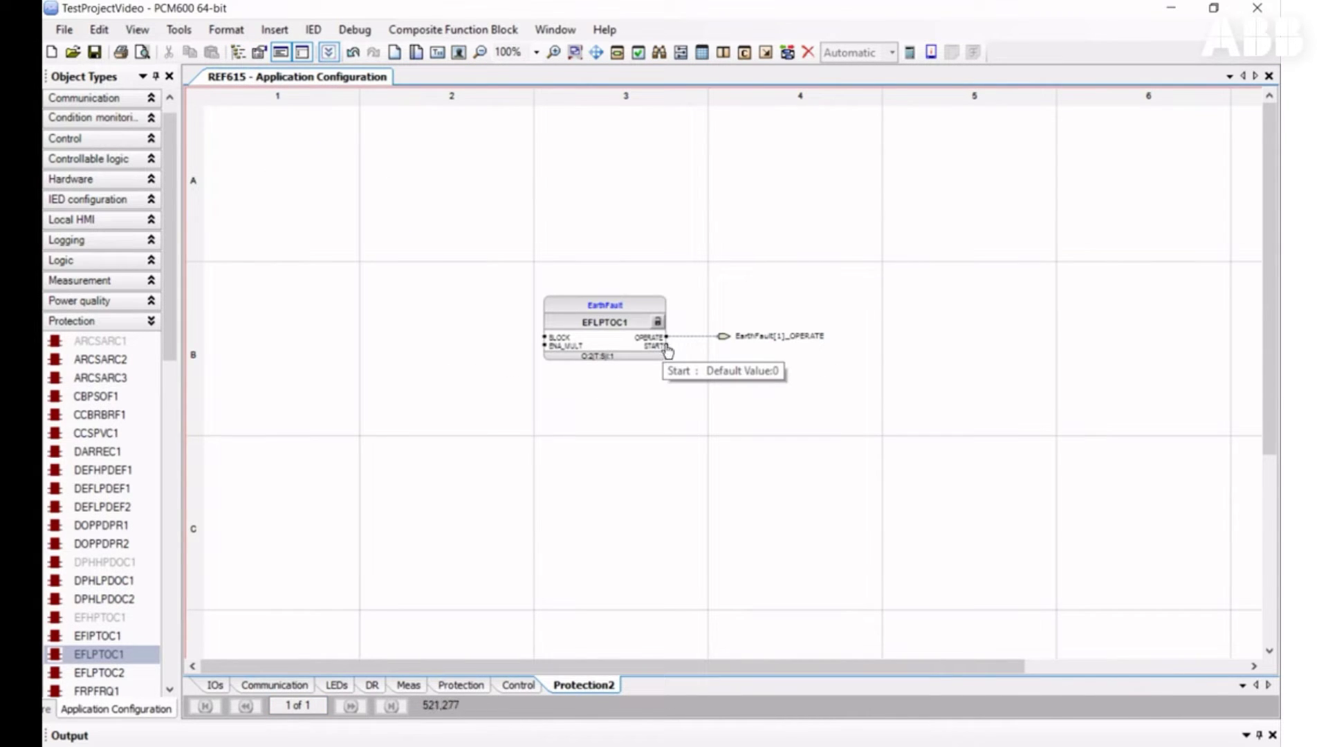
Step: Connect the START output of the EarthFault block to a new variable, keeping the suggested variable name
{"action": "right_click", "coordinate": [668, 352]}
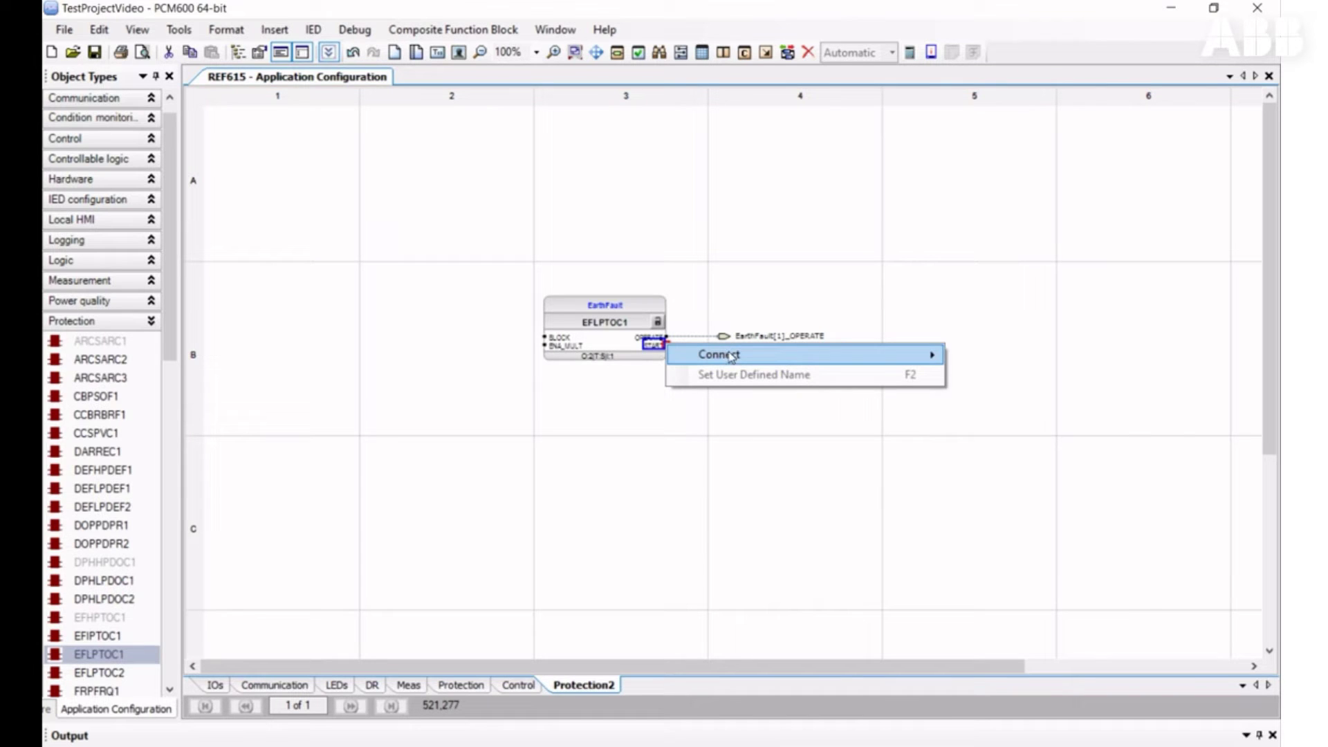
{"action": "mouse_move", "coordinate": [896, 354]}
{"action": "left_click", "coordinate": [1009, 356]}
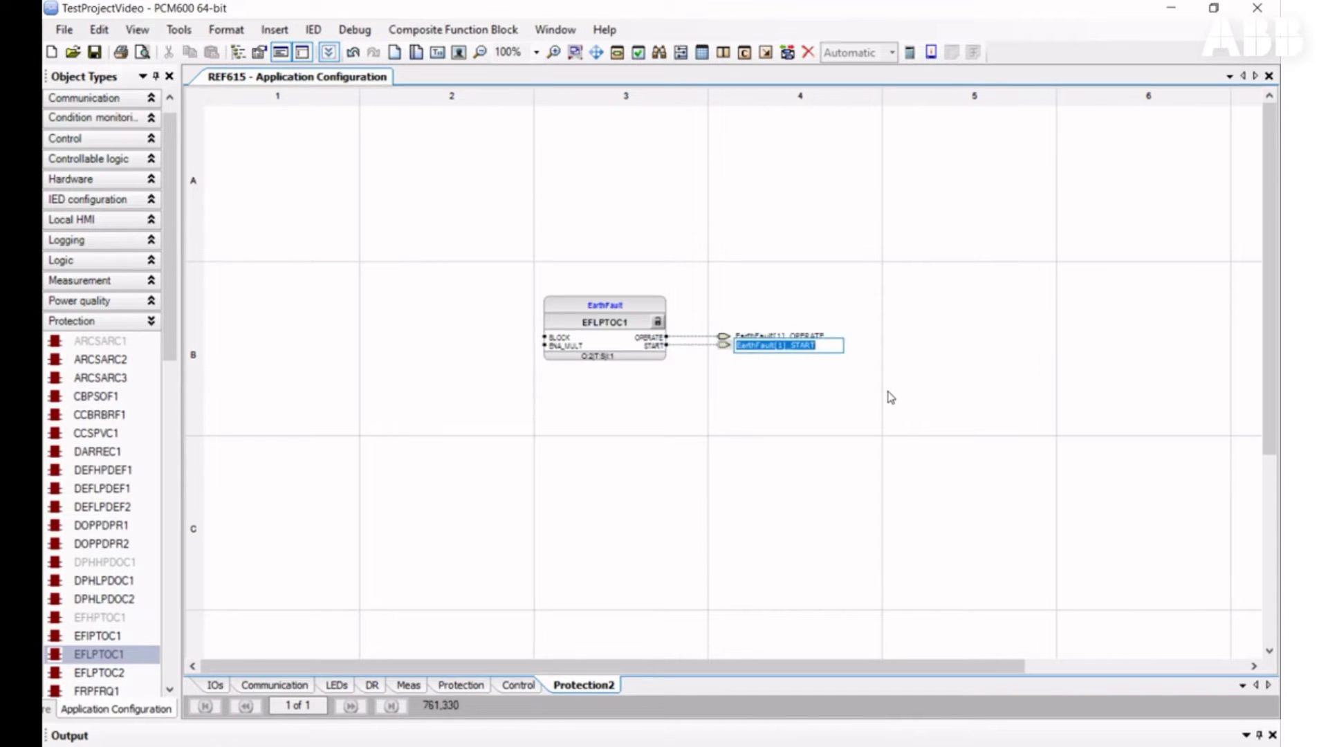
{"action": "left_click", "coordinate": [890, 396]}
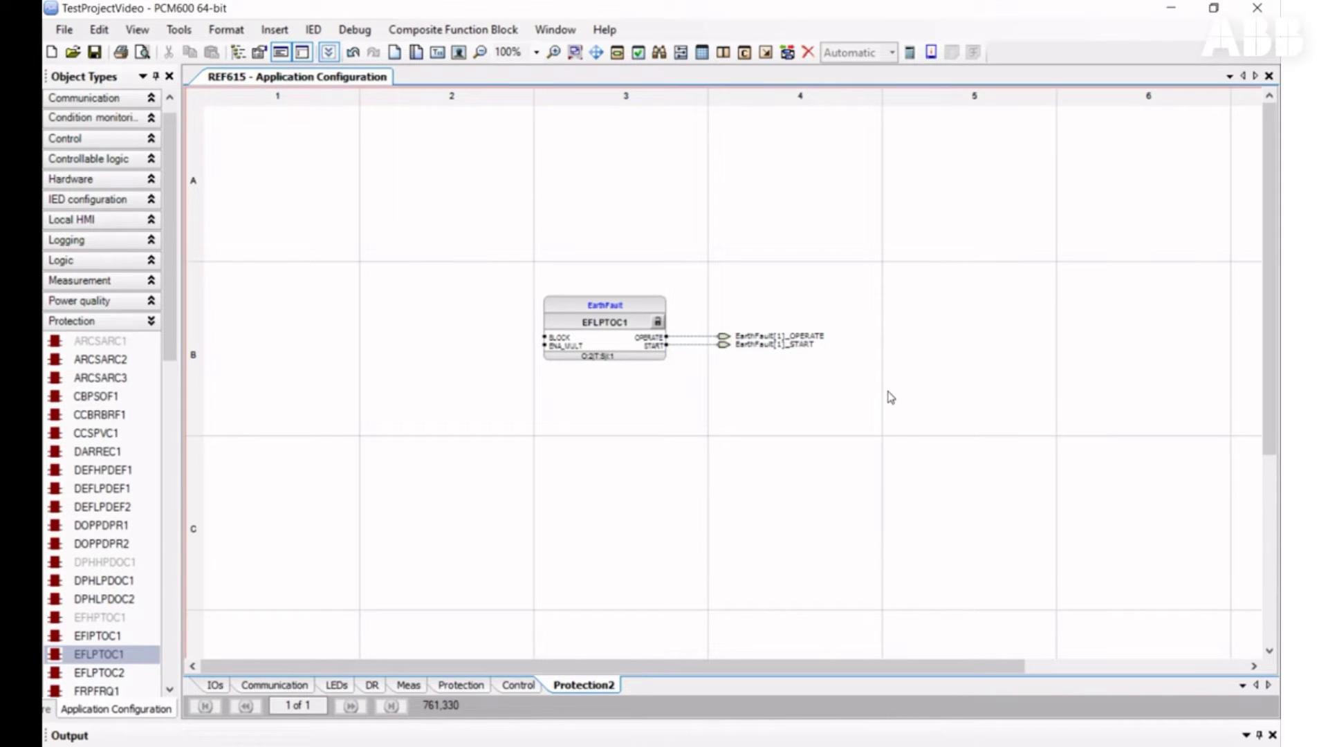
Step: Add a binary input for hardware channel X110-Input 6 on the Protection2 sheet and connect it to the EarthFault block's BLOCK input
{"action": "left_click", "coordinate": [148, 322]}
{"action": "left_click", "coordinate": [166, 361]}
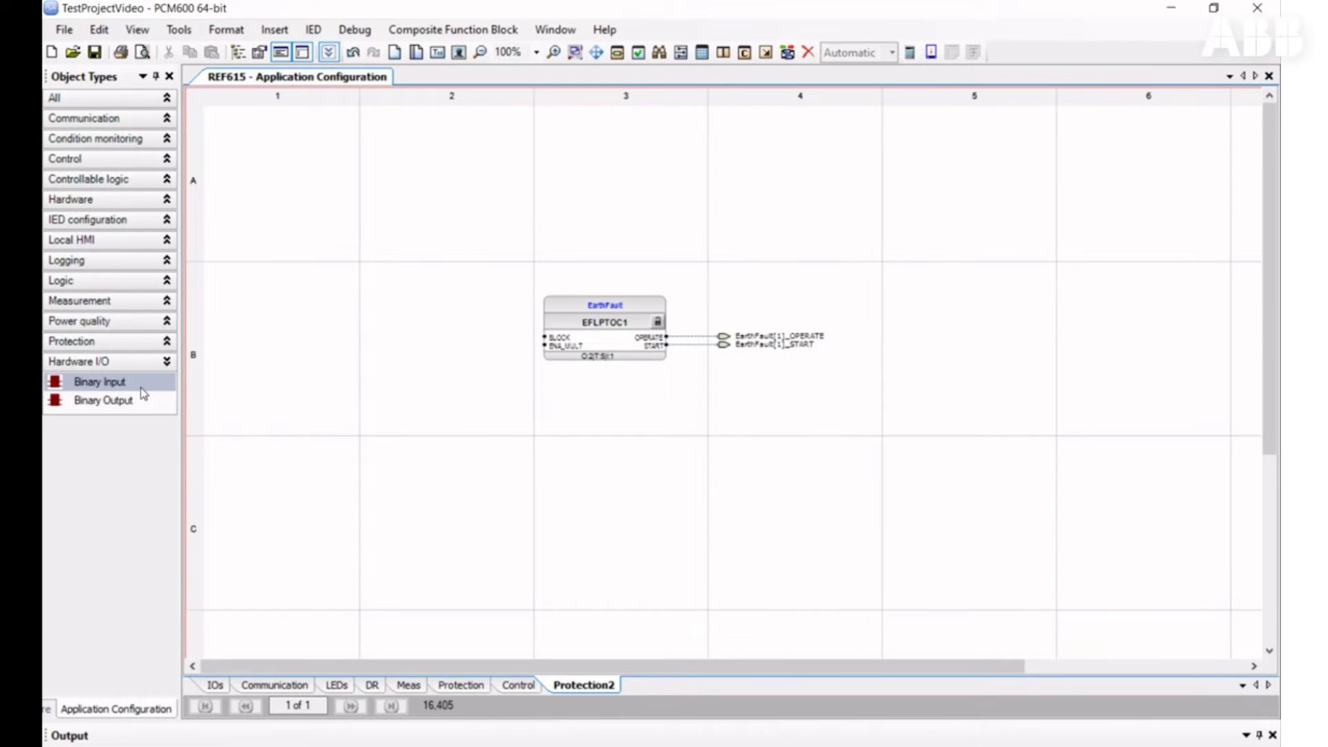
{"action": "left_click_drag", "start_coordinate": [141, 388], "coordinate": [317, 332]}
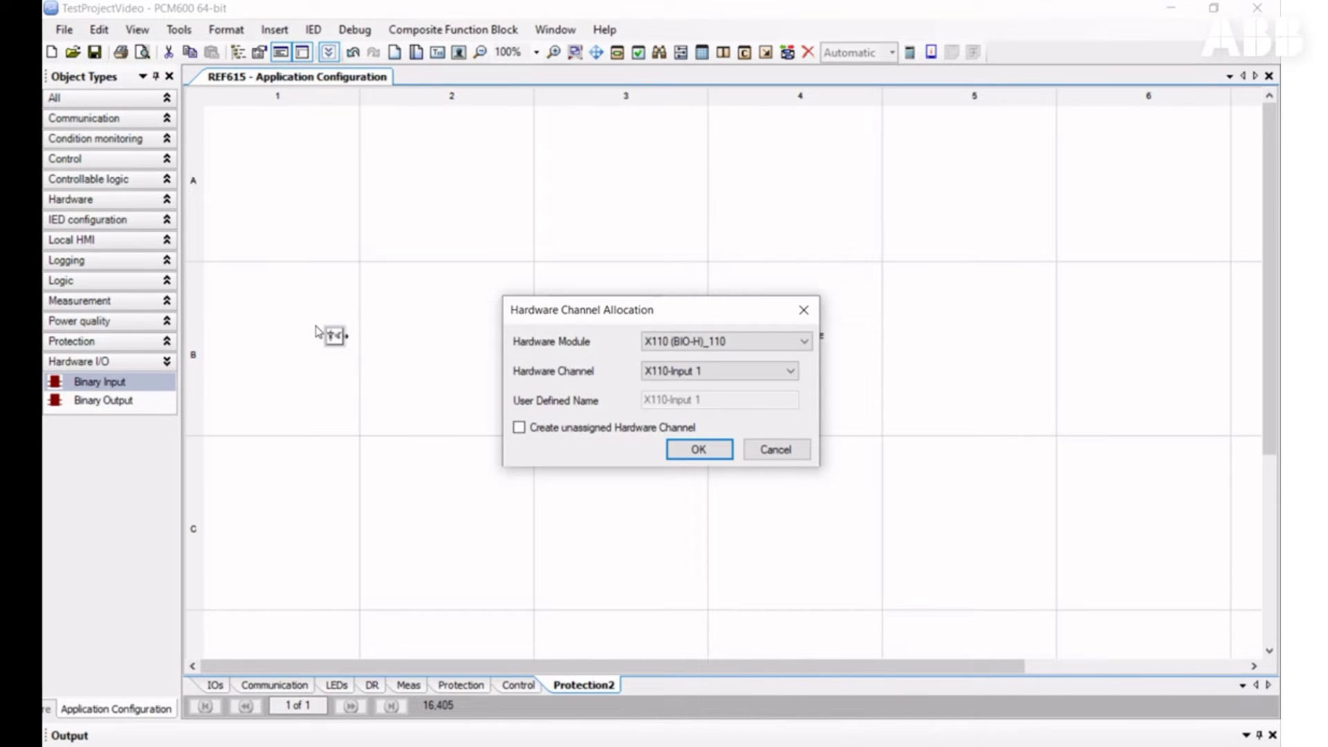
{"action": "left_click", "coordinate": [721, 375]}
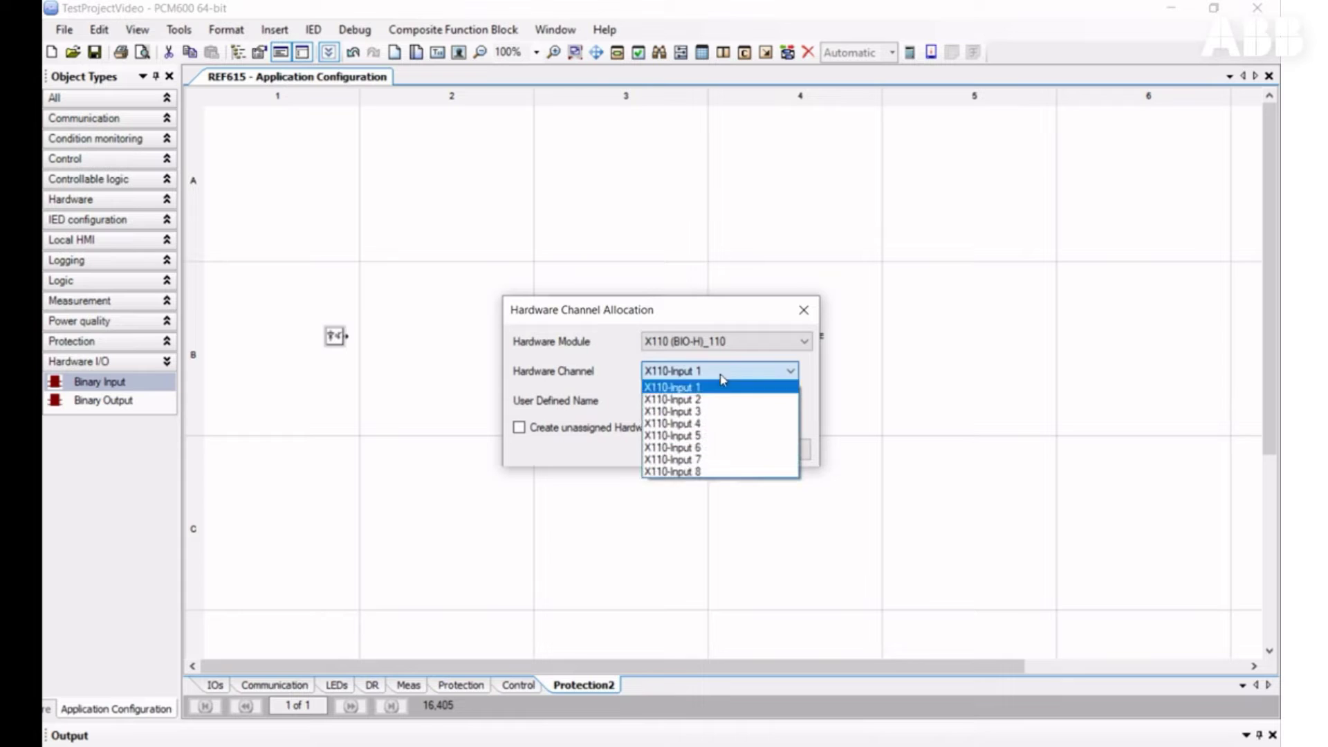
{"action": "left_click", "coordinate": [727, 447]}
{"action": "left_click", "coordinate": [725, 449]}
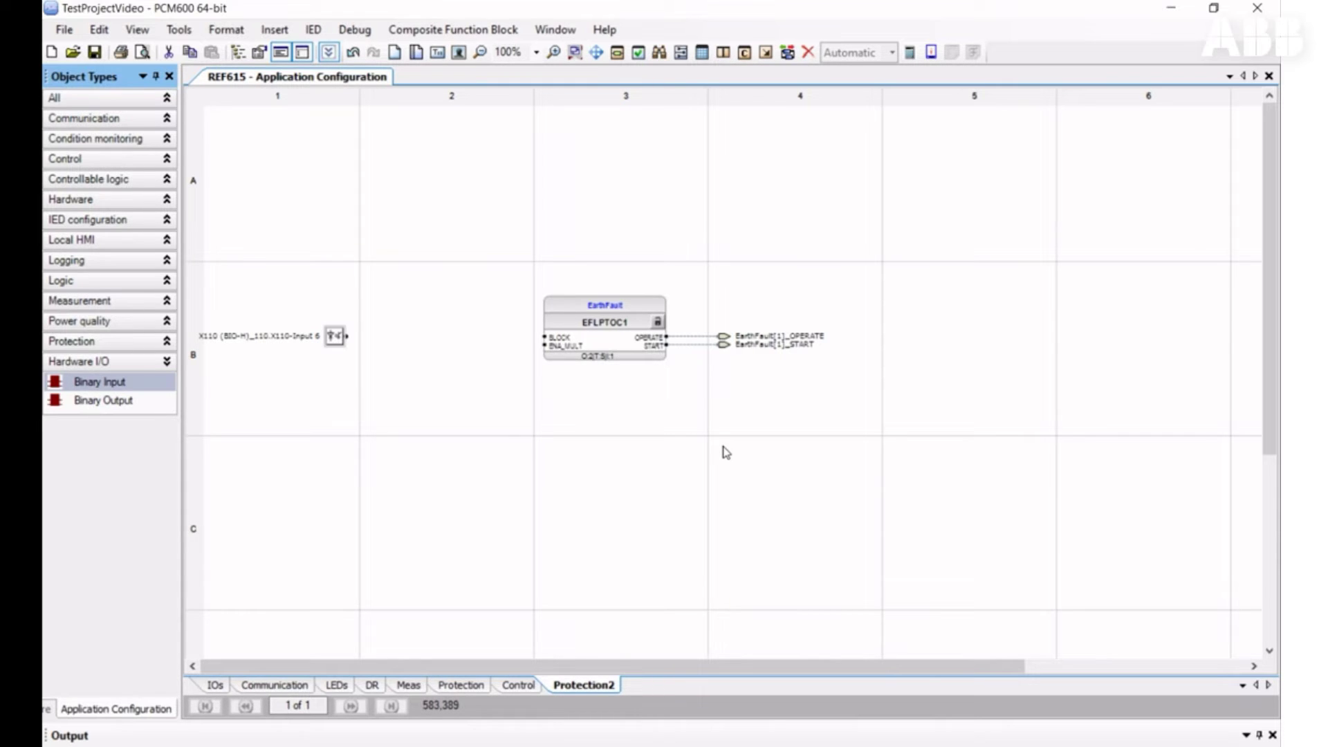
{"action": "left_click", "coordinate": [346, 339]}
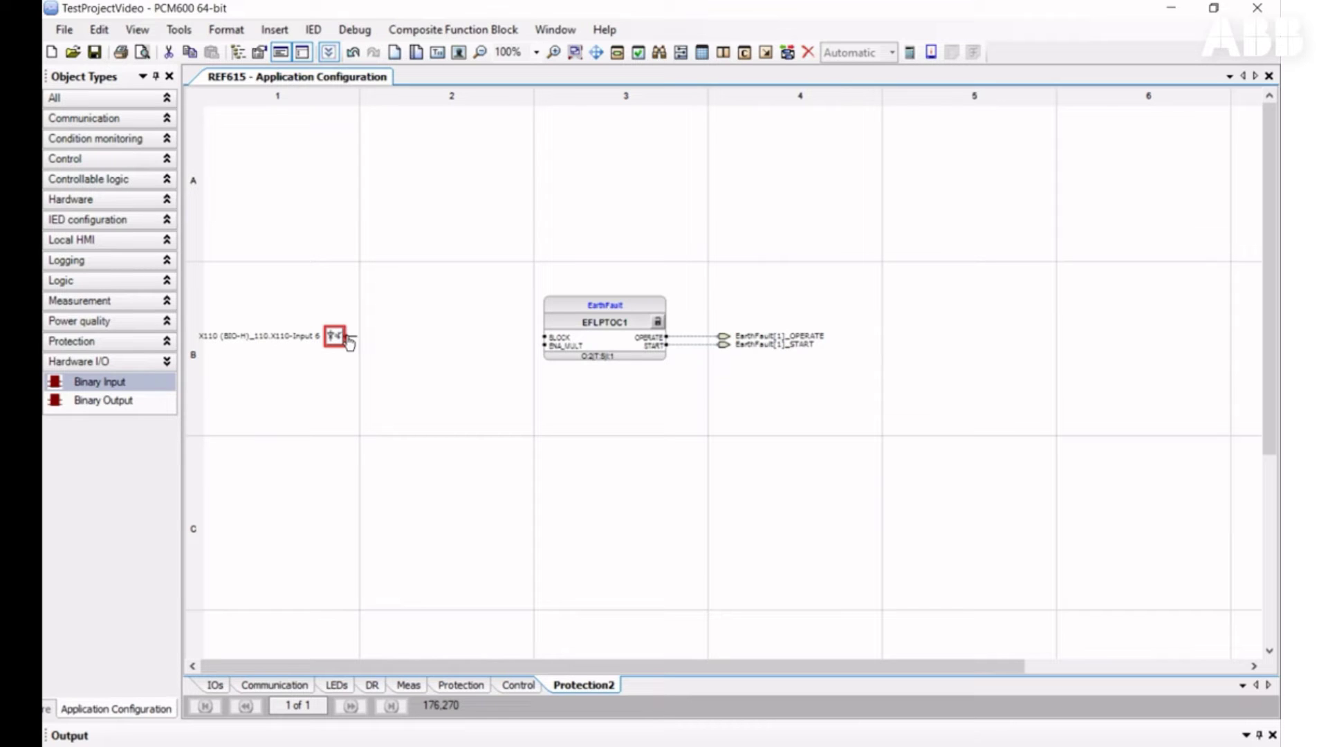
{"action": "left_click_drag", "start_coordinate": [348, 339], "coordinate": [542, 341]}
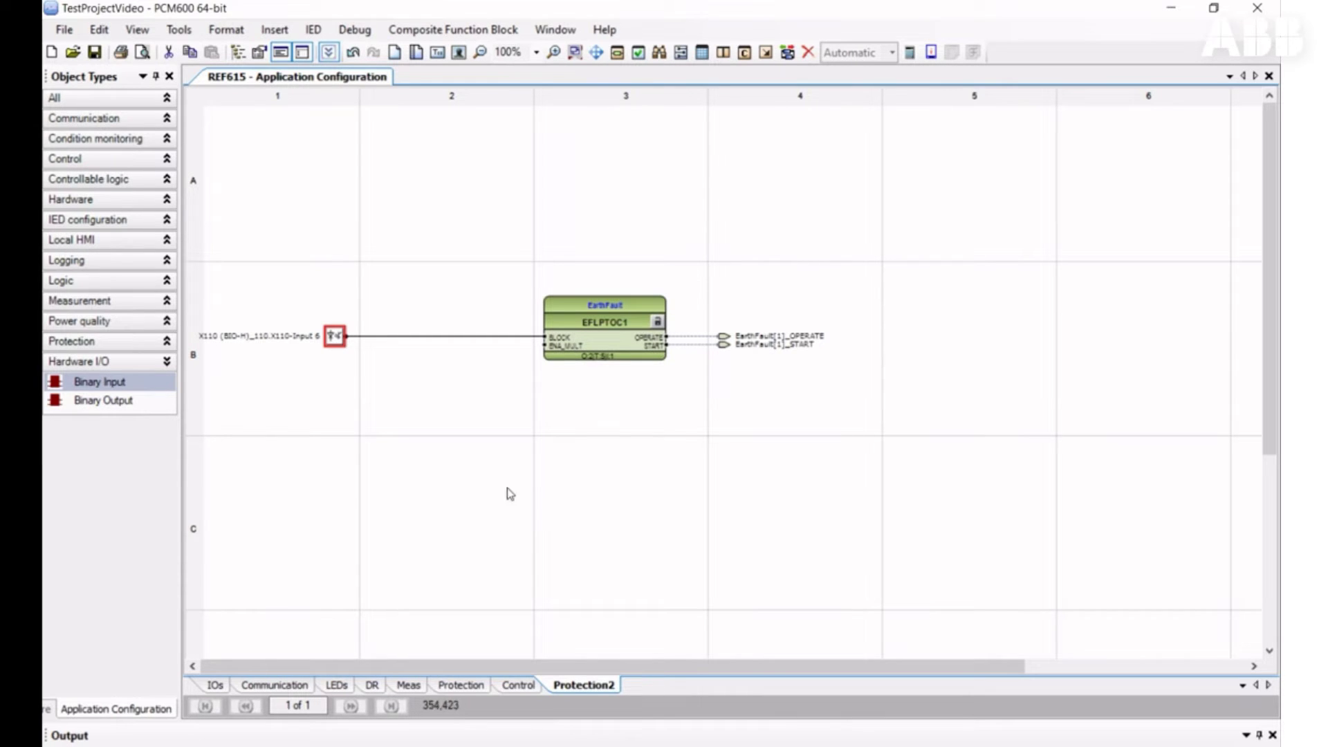
Step: Try adding a DCSXSWI1 block below the EarthFault block and connecting its POSOPEN input to the existing variable BI3
{"action": "left_click", "coordinate": [428, 684]}
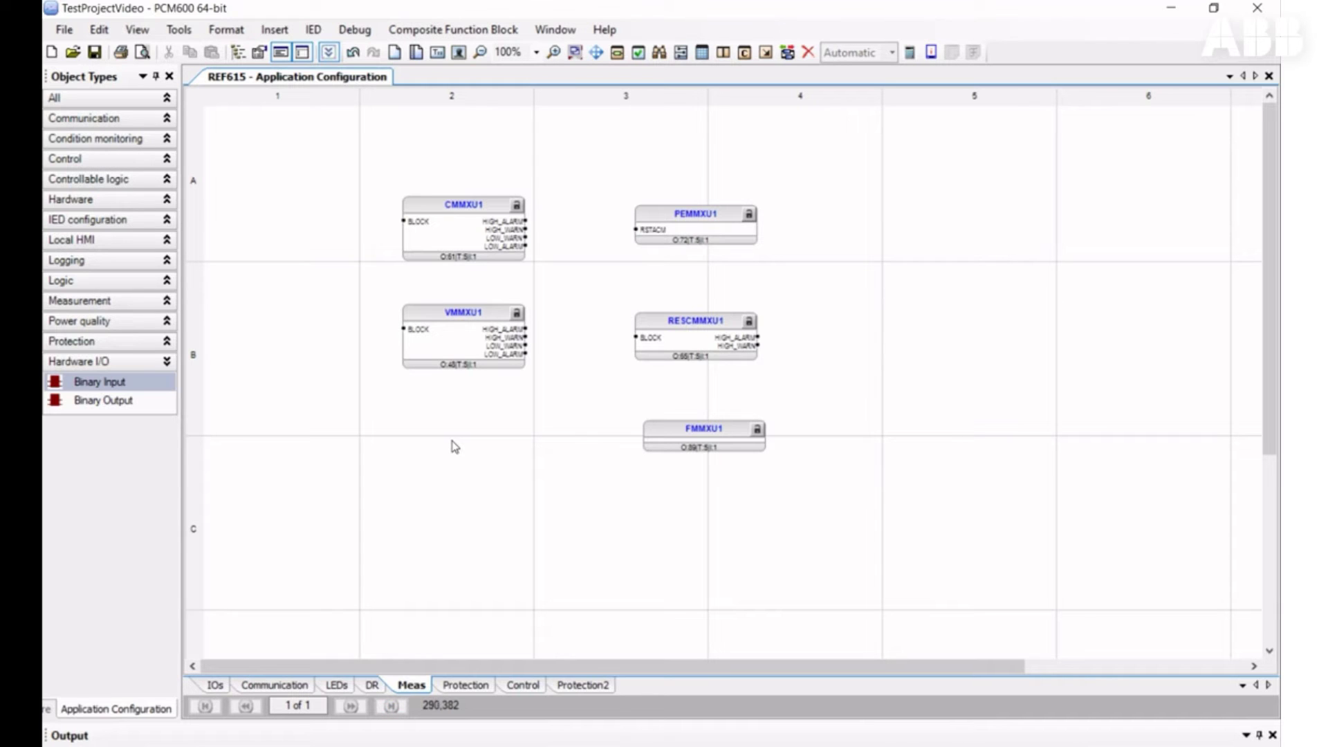
{"action": "left_click", "coordinate": [603, 693]}
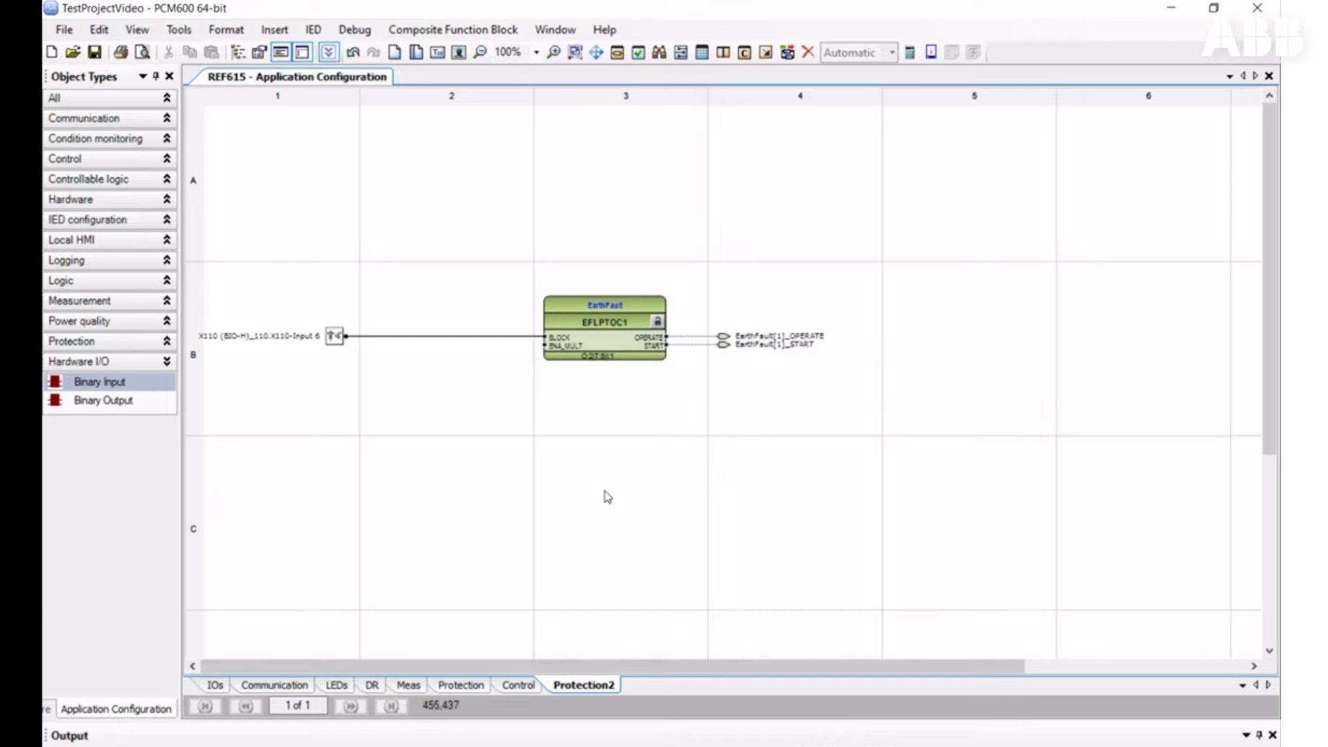
{"action": "left_click", "coordinate": [125, 159]}
{"action": "left_click_drag", "start_coordinate": [100, 215], "coordinate": [540, 437]}
{"action": "key", "text": "Return"}
{"action": "right_click", "coordinate": [538, 454]}
{"action": "mouse_move", "coordinate": [798, 463]}
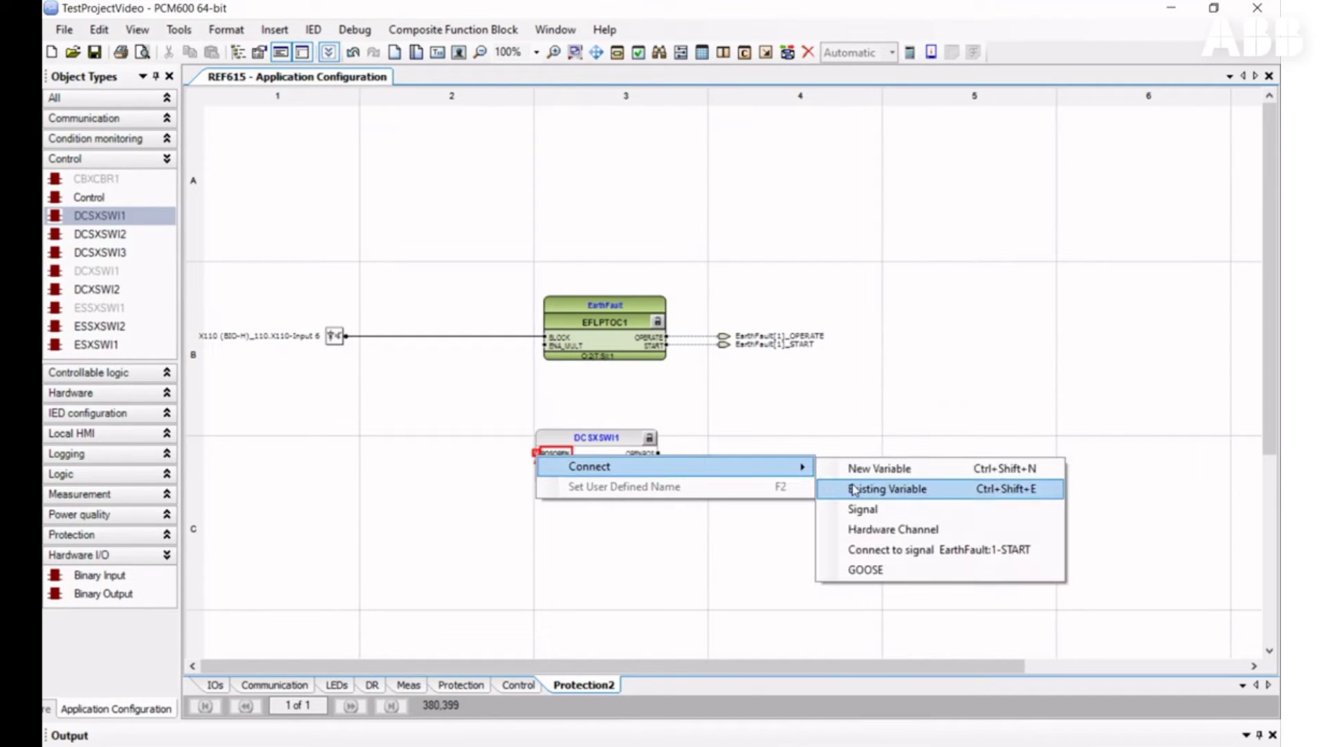
{"action": "left_click", "coordinate": [855, 488]}
{"action": "double_click", "coordinate": [649, 436]}
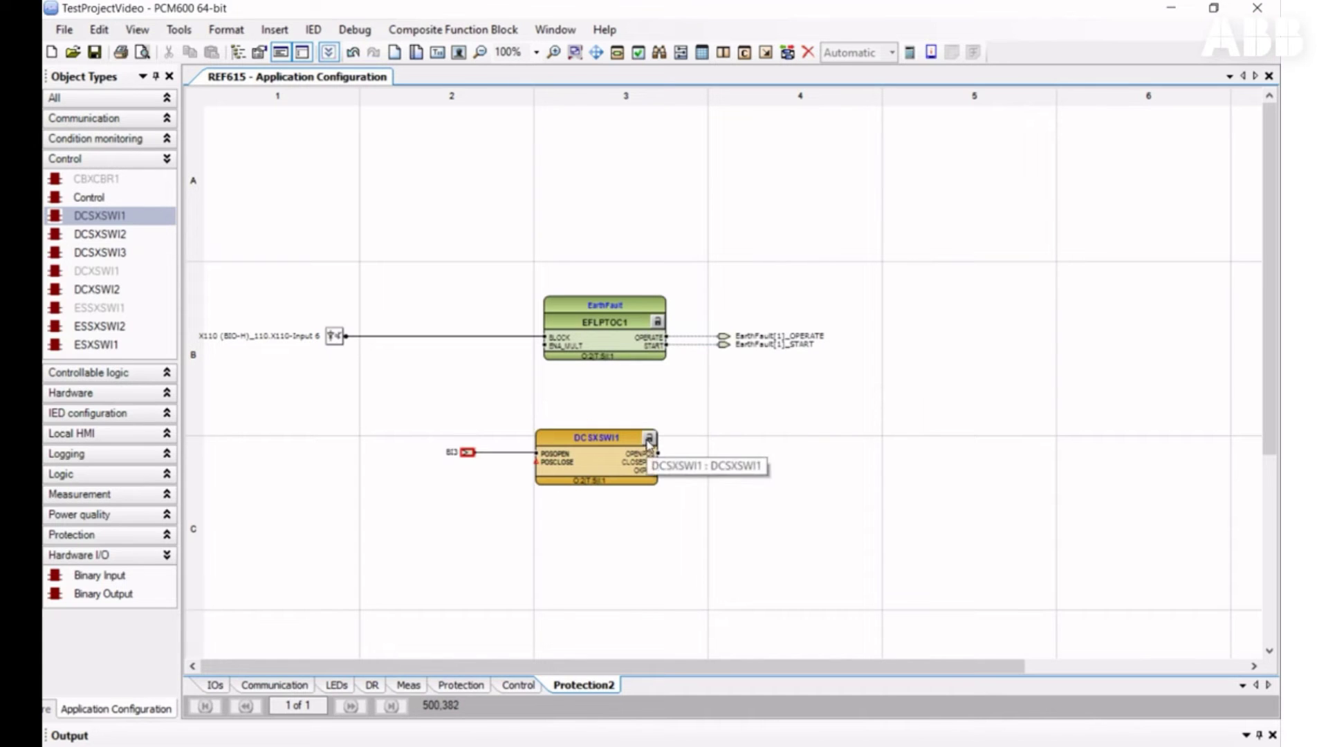
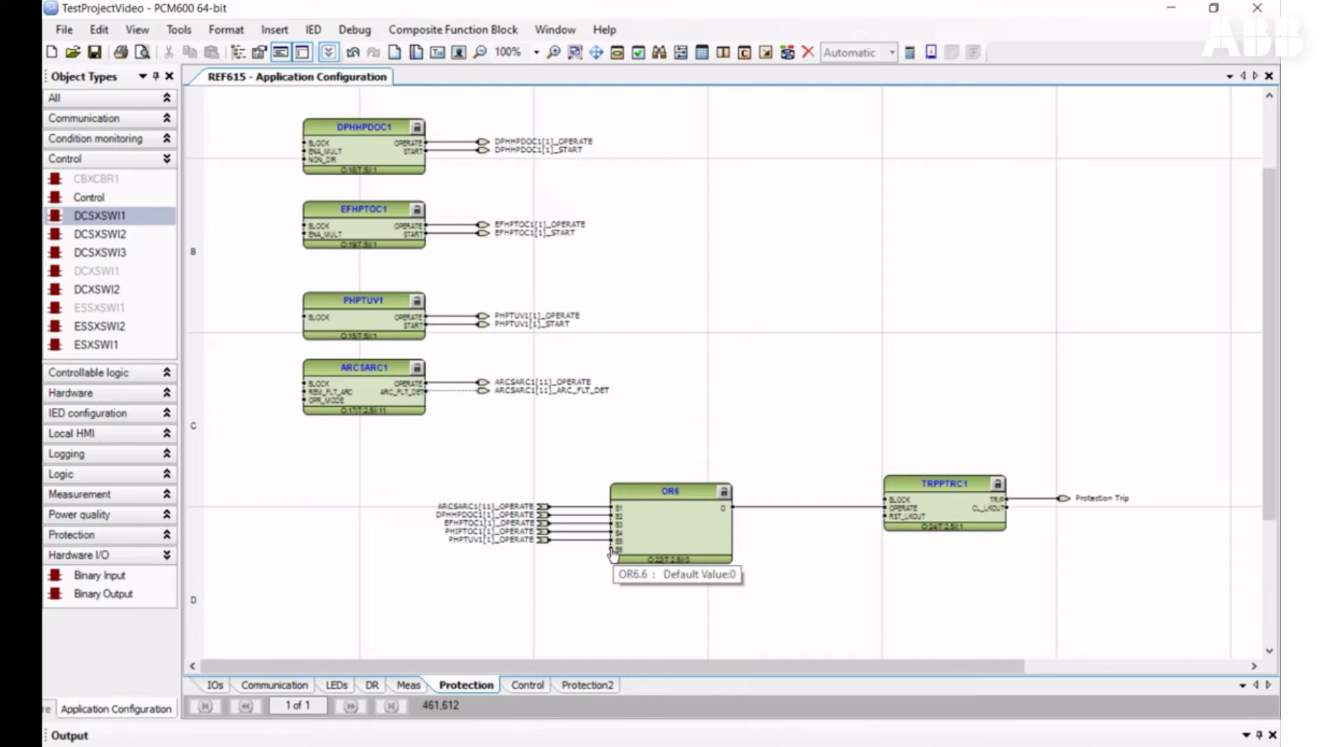
Step: Connect the free sixth input of the OR6 block on the Protection sheet to the existing variable EarthFault[1]_OPERATE
{"action": "right_click", "coordinate": [613, 551]}
{"action": "mouse_move", "coordinate": [692, 561]}
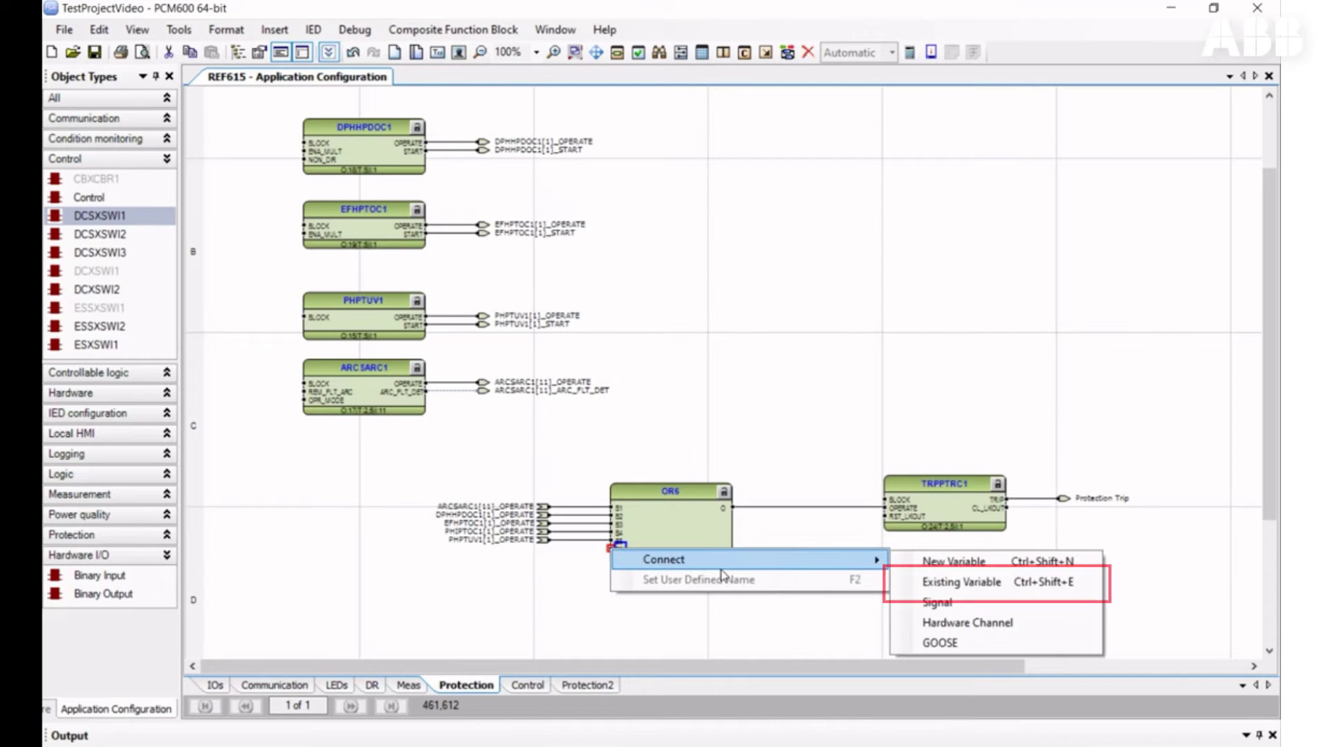
{"action": "left_click", "coordinate": [950, 583]}
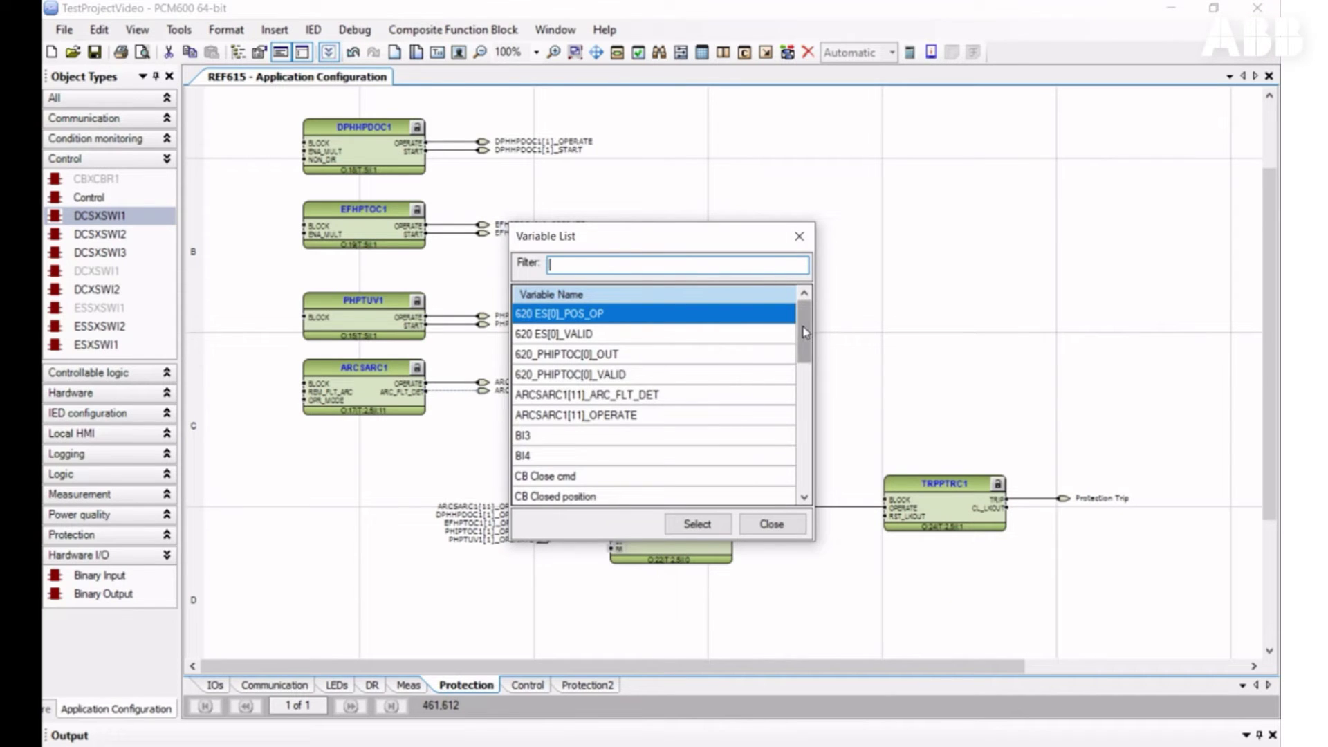
{"action": "mouse_move", "coordinate": [803, 327]}
{"action": "left_mouse_down"}
{"action": "mouse_move", "coordinate": [808, 435]}
{"action": "mouse_move", "coordinate": [804, 332]}
{"action": "left_mouse_up"}
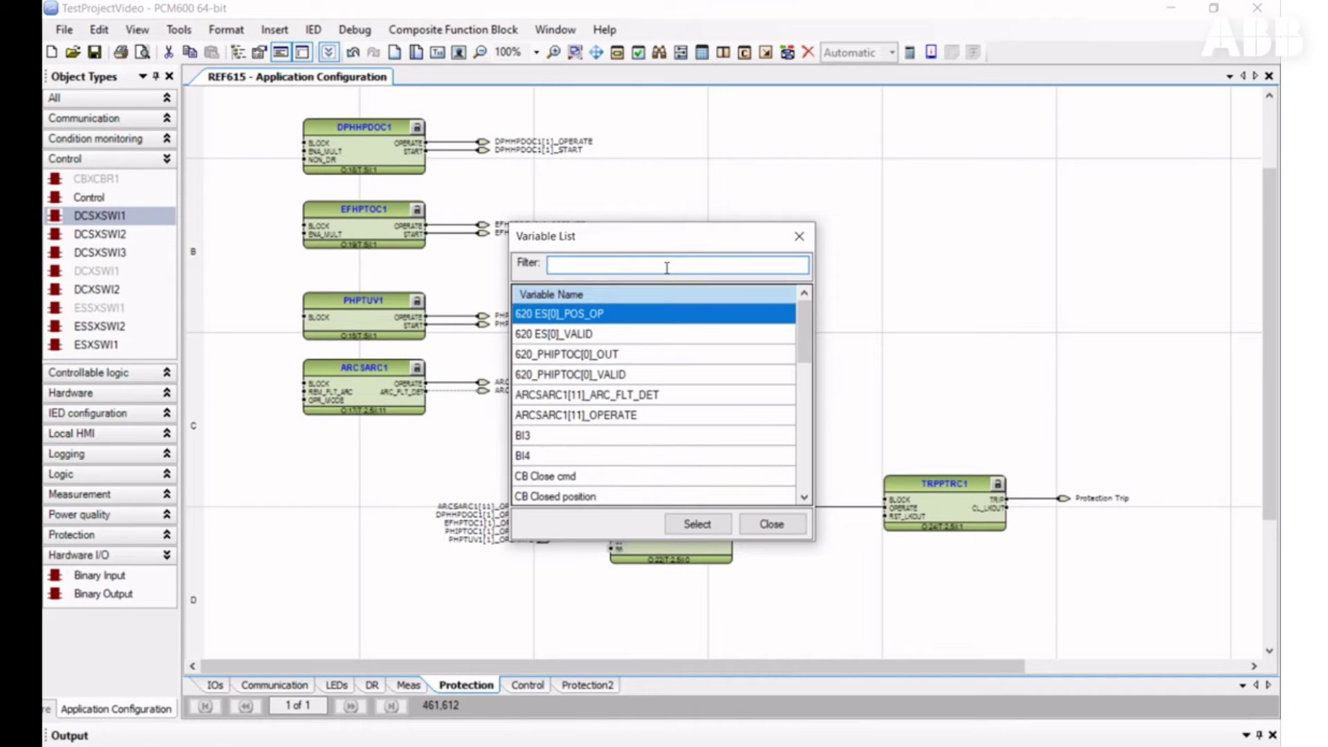
{"action": "type", "text": "e"}
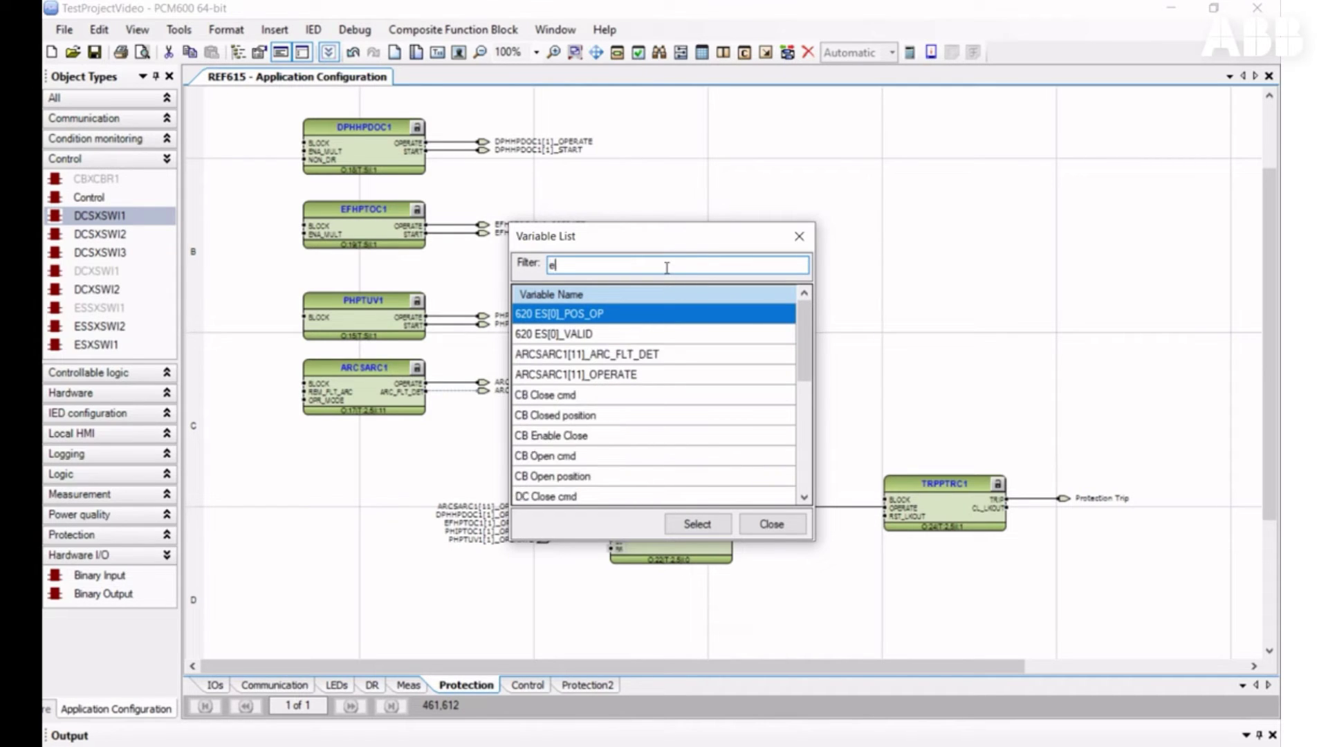
{"action": "type", "text": "a"}
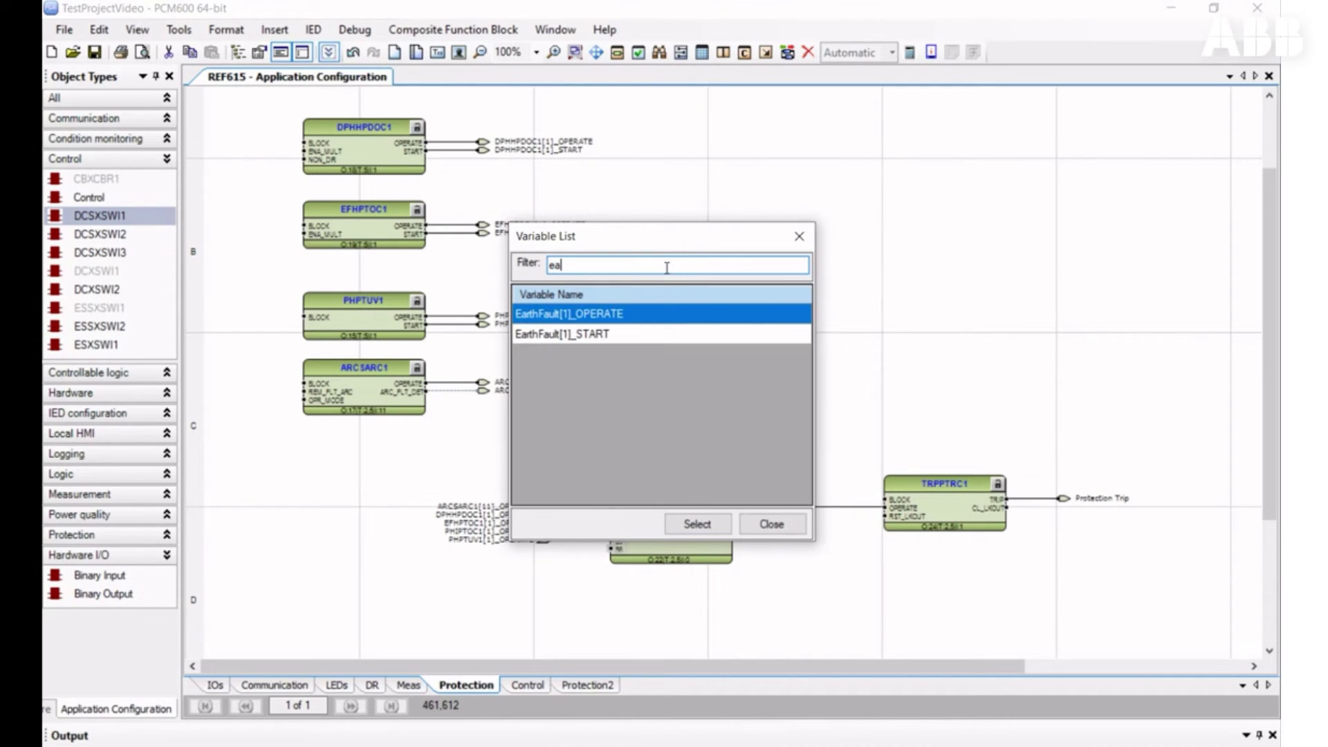
{"action": "double_click", "coordinate": [673, 315]}
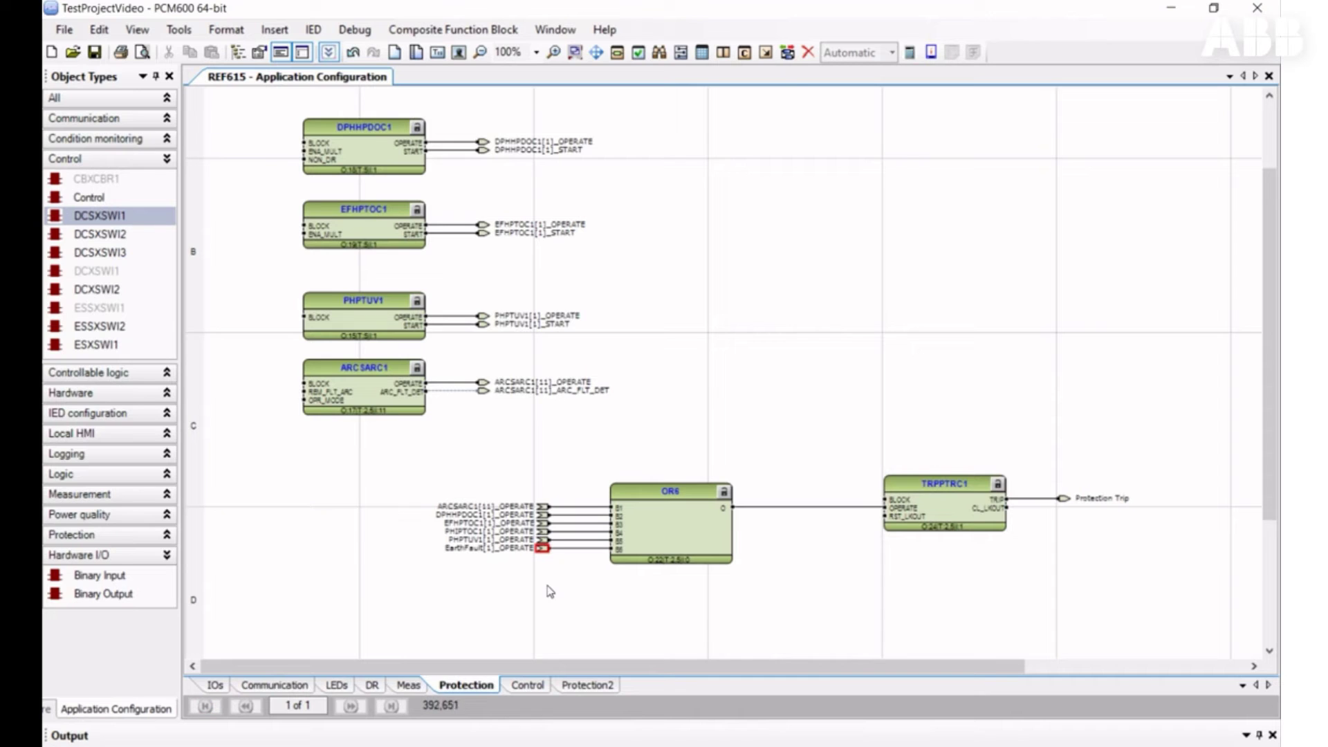
Step: Connect input C12 of the RDRE1 block on the DR sheet to the existing variable EarthFault[1]_OPERATE
{"action": "left_click", "coordinate": [372, 685]}
{"action": "right_click", "coordinate": [566, 261]}
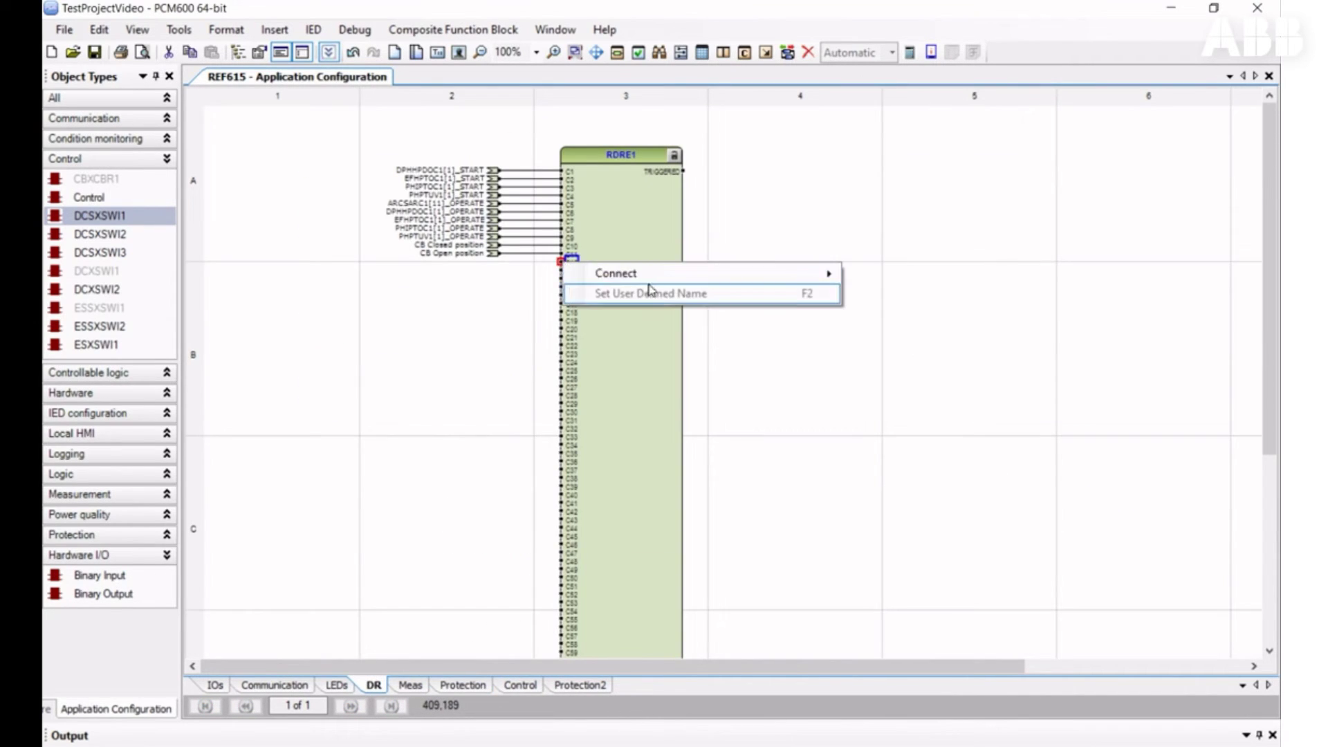
{"action": "mouse_move", "coordinate": [655, 285]}
{"action": "left_click", "coordinate": [875, 296]}
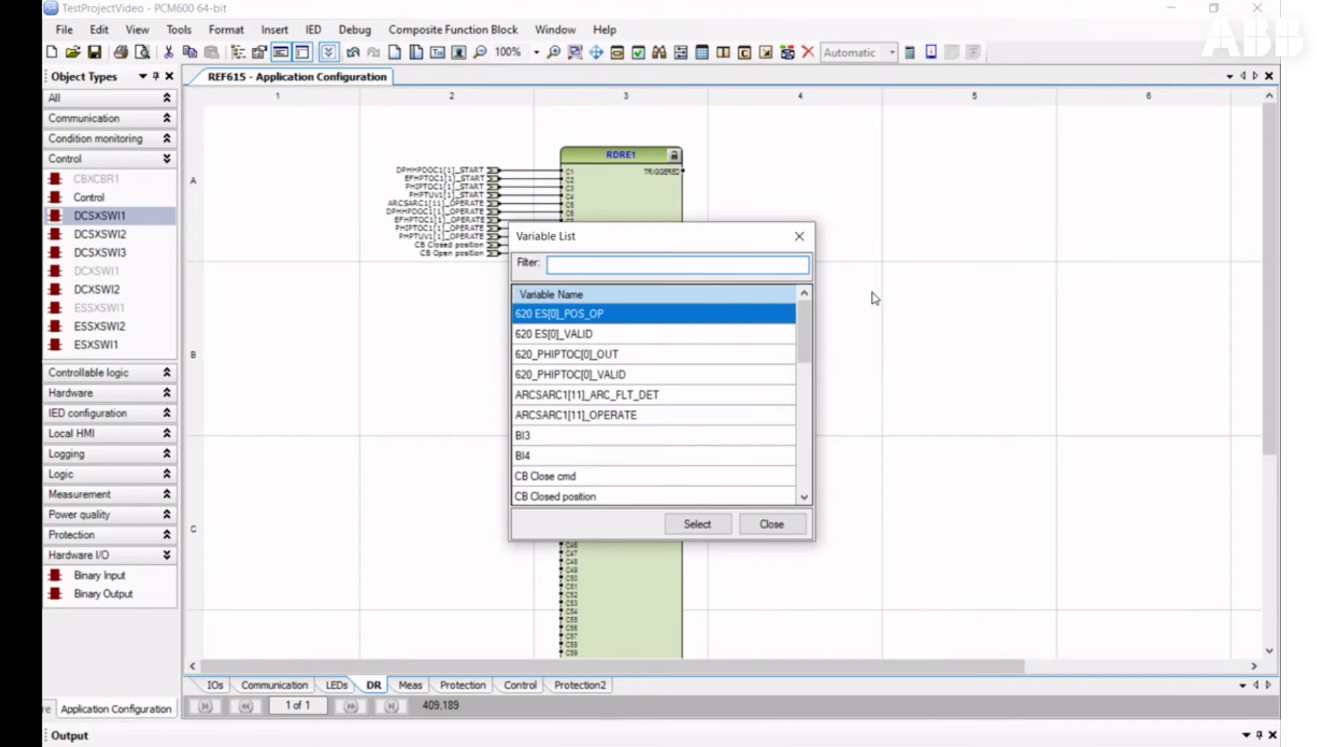
{"action": "type", "text": "ea"}
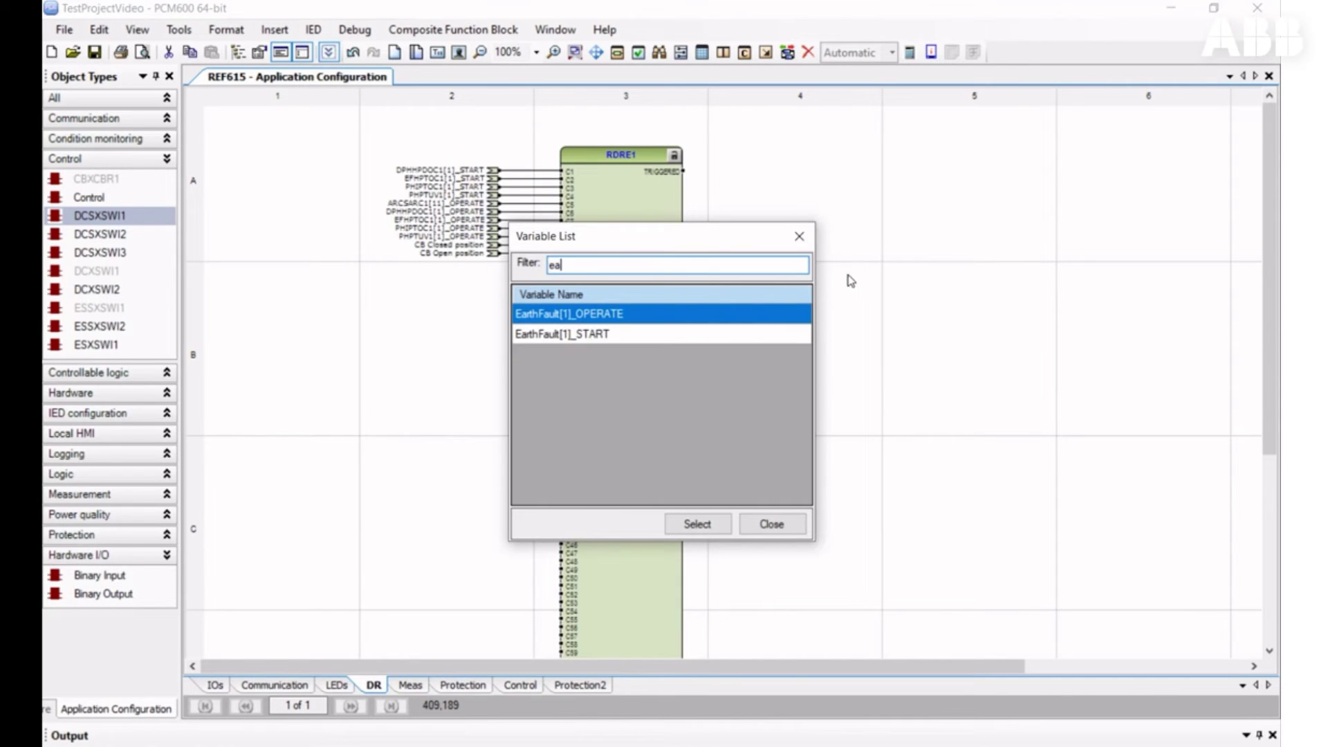
{"action": "double_click", "coordinate": [667, 316]}
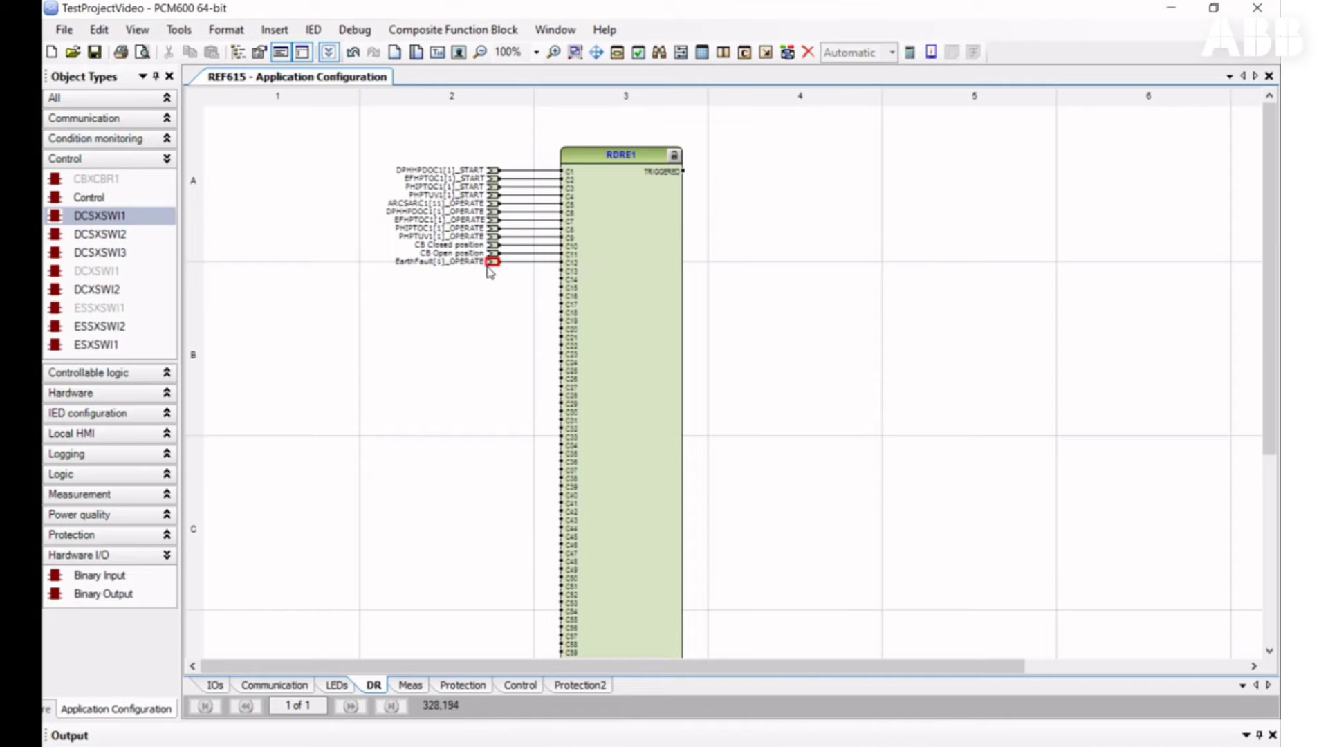
Step: Go from the EarthFault[1]_OPERATE variable on the DR sheet to its partner, the EarthFault OPERATE output on Protection2
{"action": "right_click", "coordinate": [492, 262]}
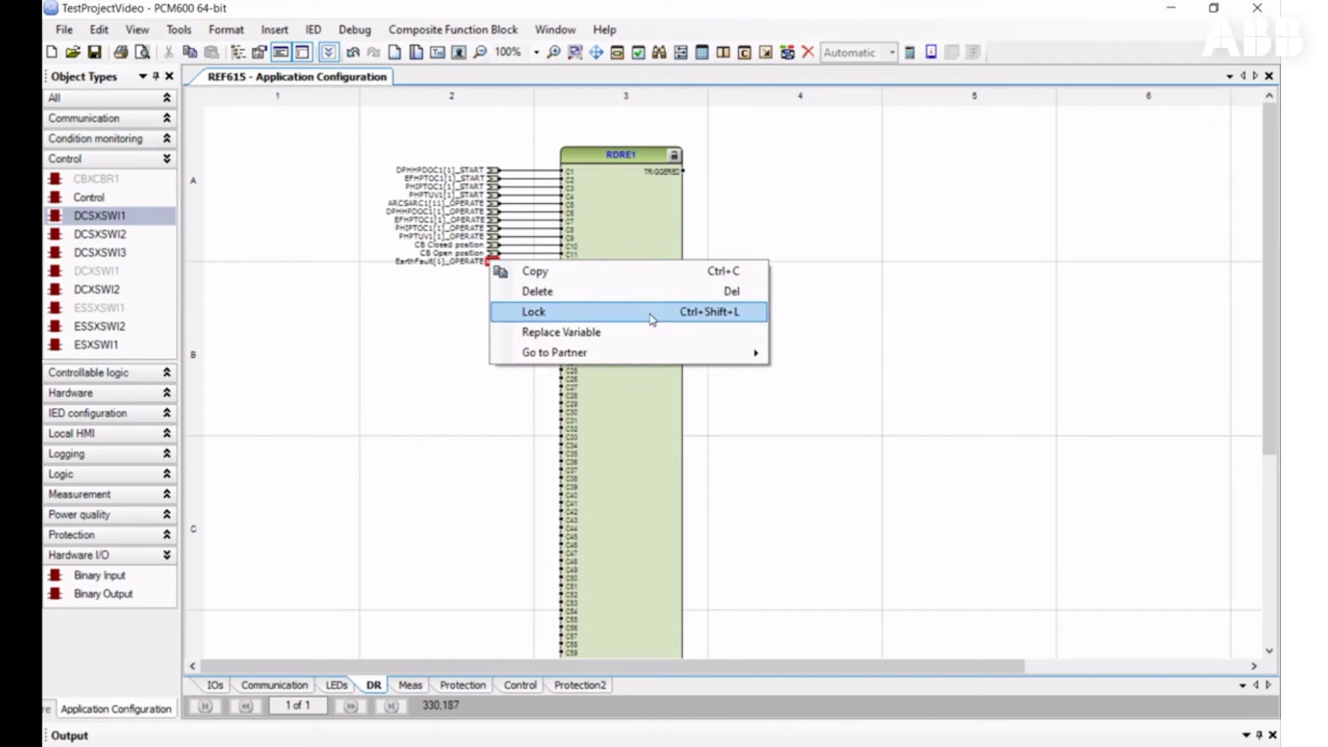
{"action": "mouse_move", "coordinate": [712, 360]}
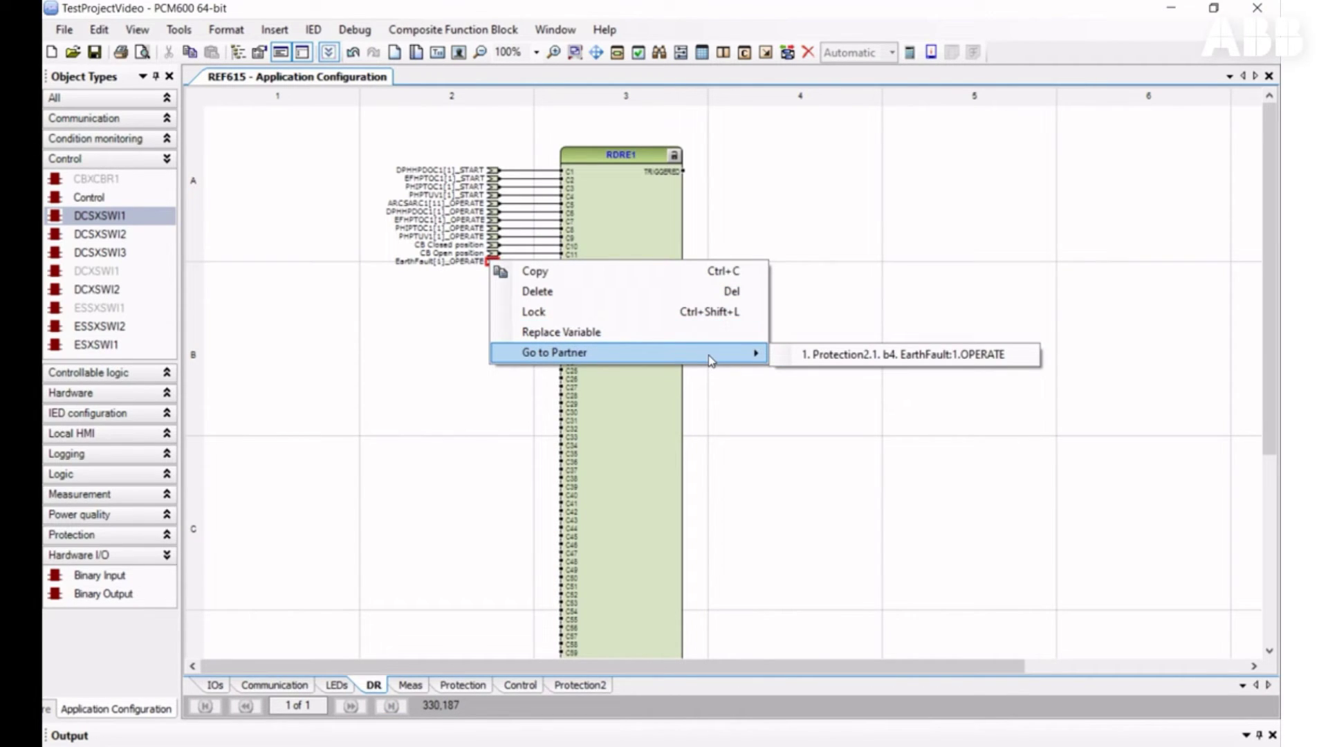
{"action": "left_click", "coordinate": [845, 365]}
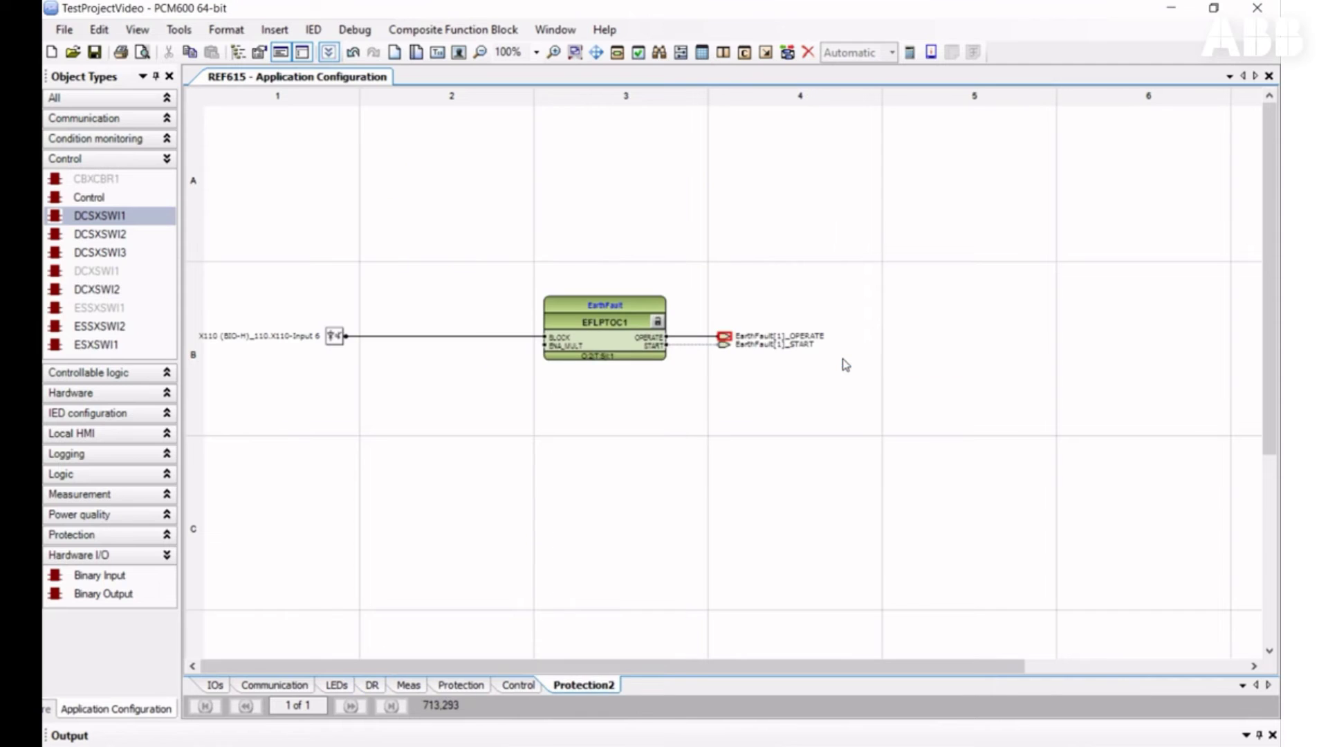
Step: Search the application configuration for PHIPTOC1 and go through its occurrences
{"action": "right_click", "coordinate": [644, 426]}
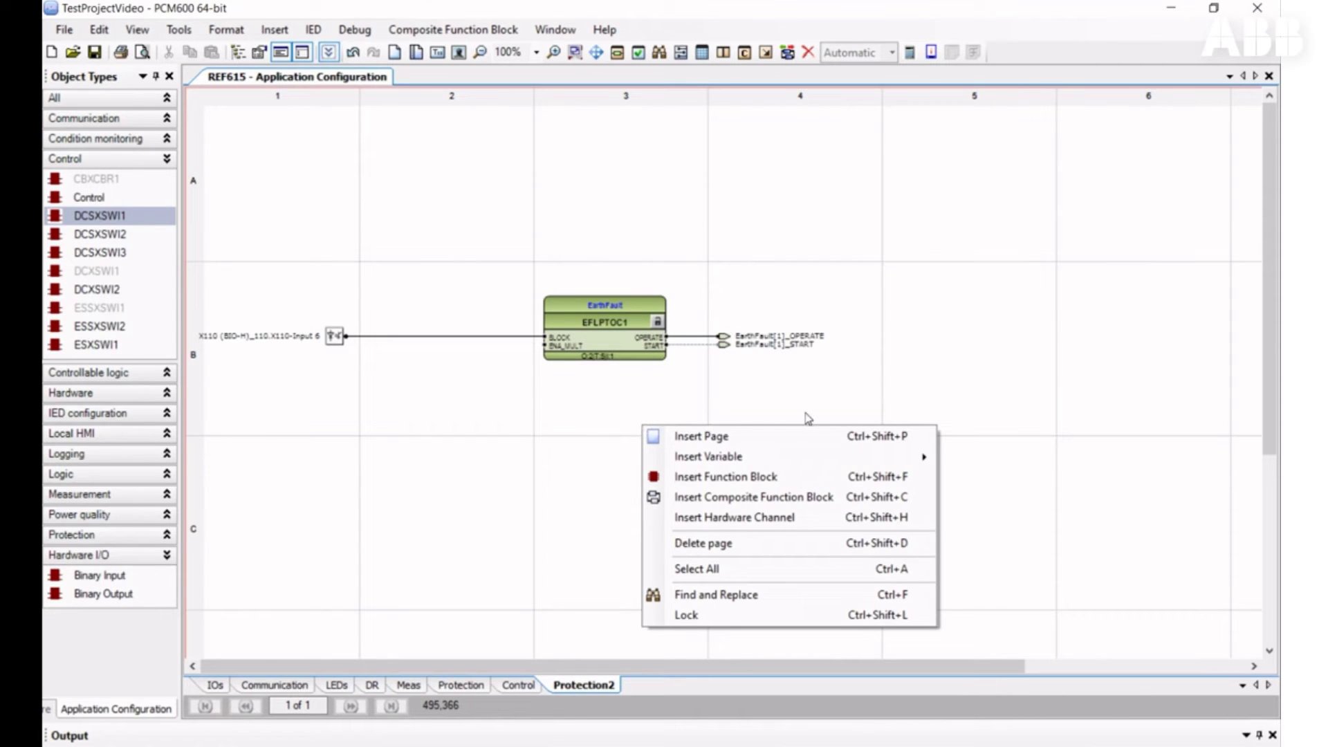
{"action": "left_click", "coordinate": [809, 595]}
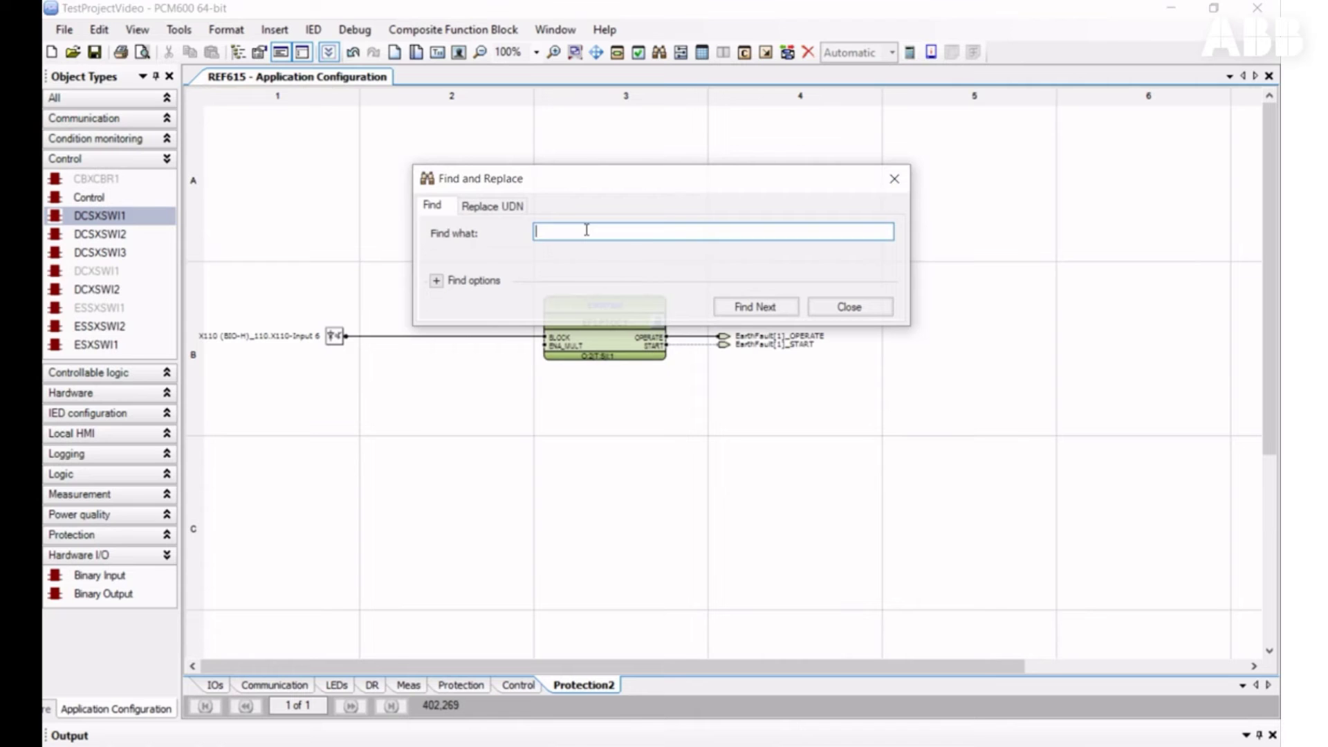
{"action": "type", "text": "PHIPTOC1"}
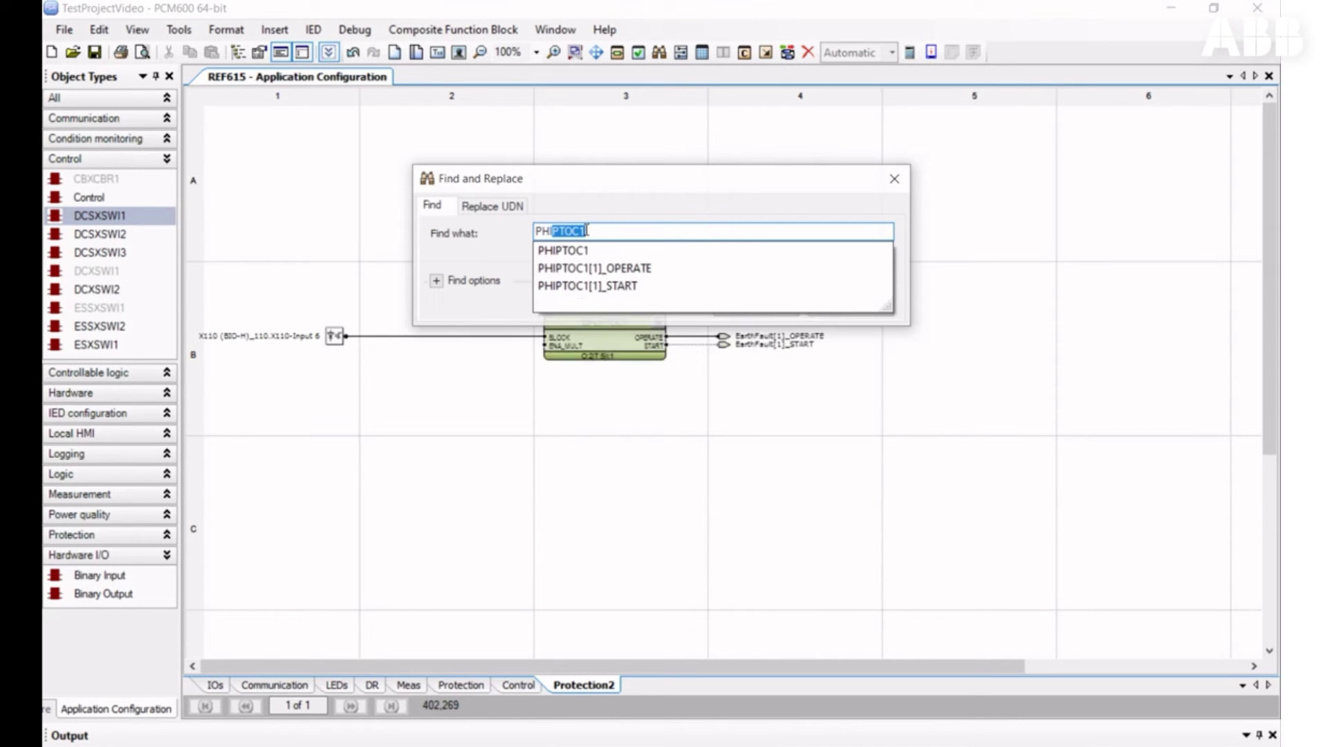
{"action": "key", "text": "Return"}
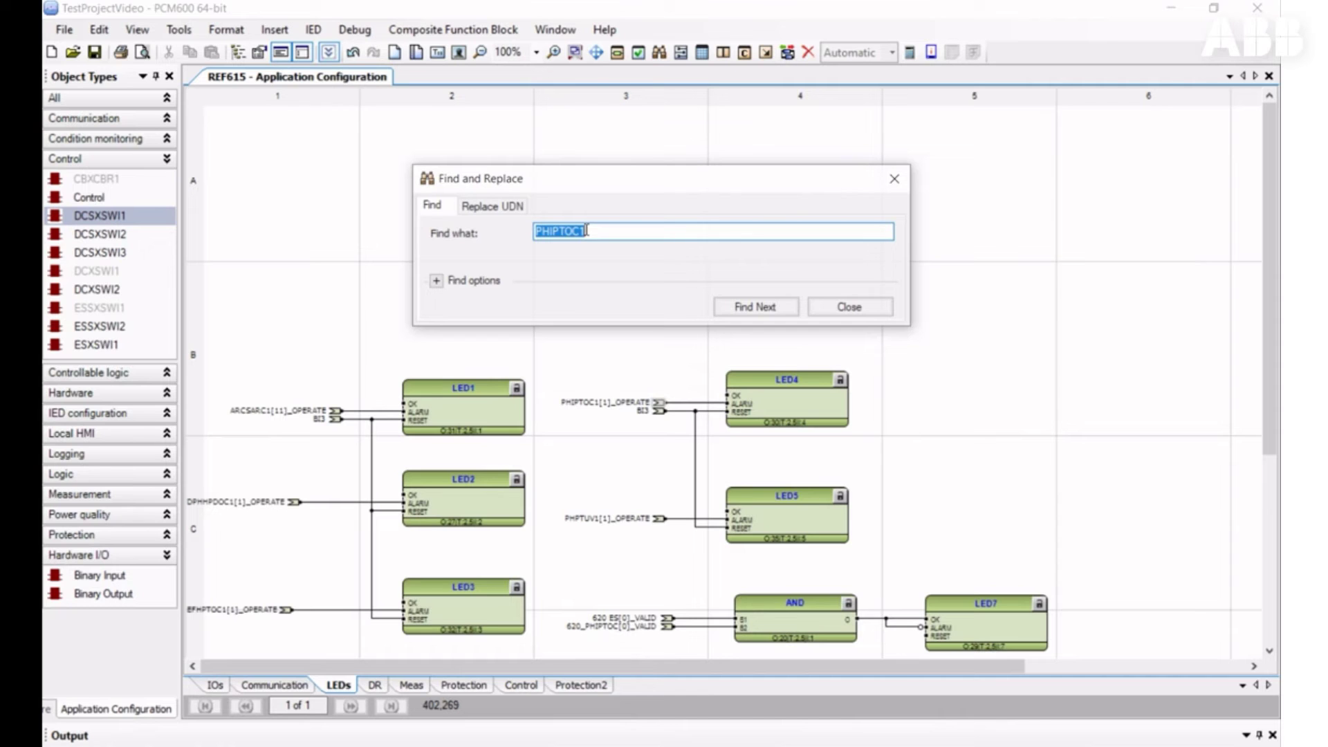
{"action": "key", "text": "Return"}
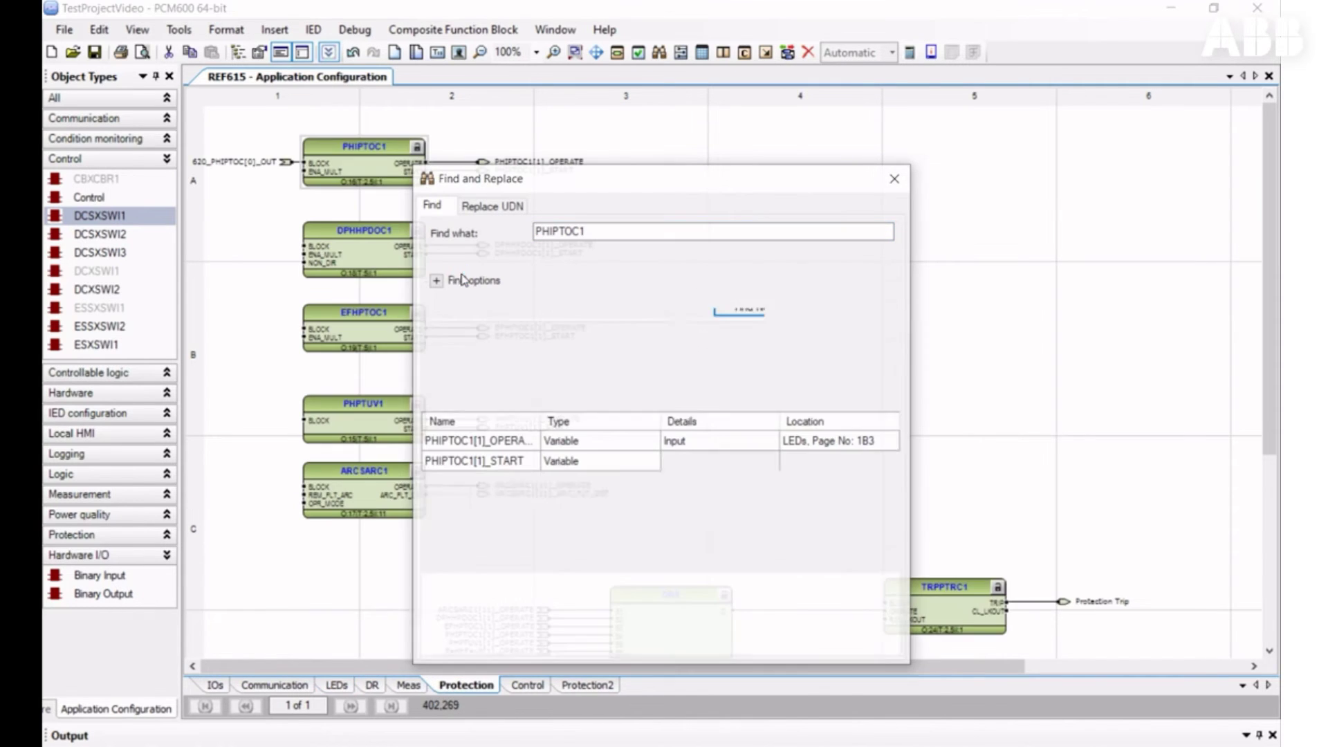
Step: Limit the PHIPTOC1 search to function blocks, find all matches, and close the search
{"action": "left_click", "coordinate": [462, 280]}
{"action": "left_click", "coordinate": [566, 321]}
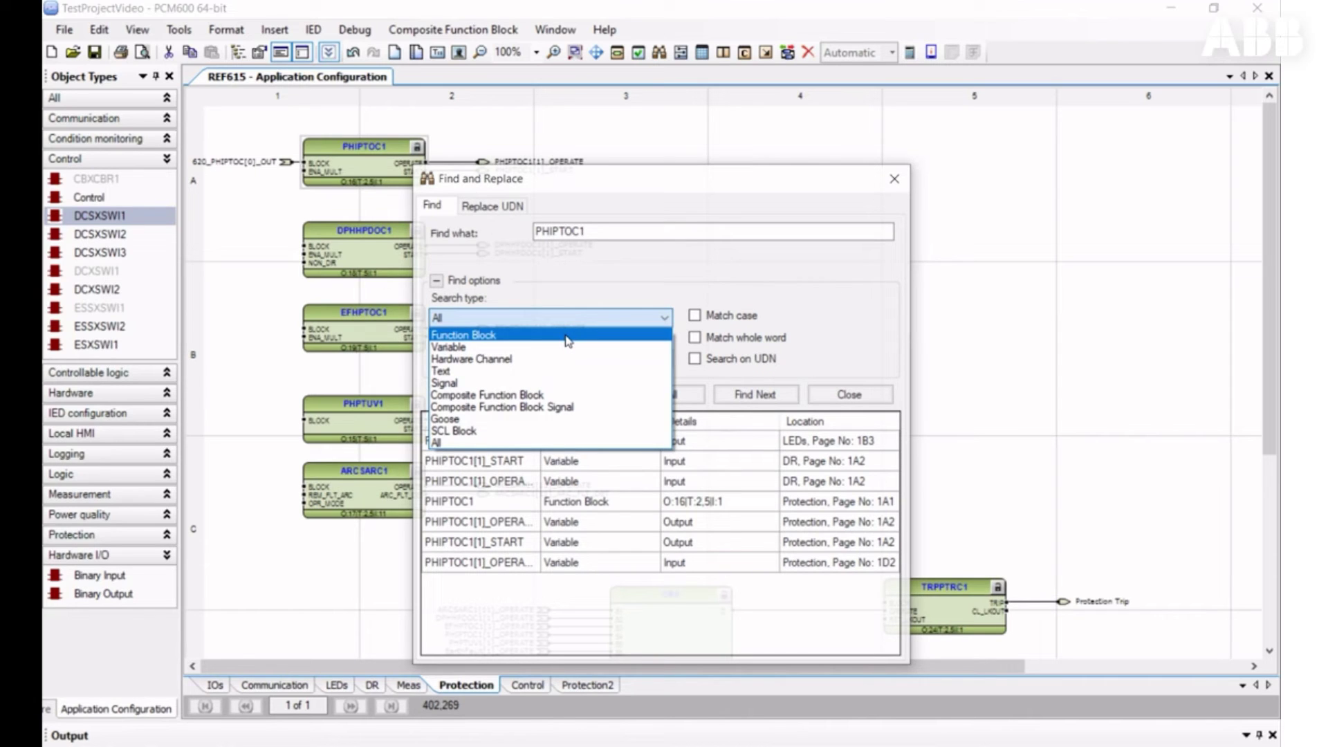
{"action": "left_click", "coordinate": [566, 336]}
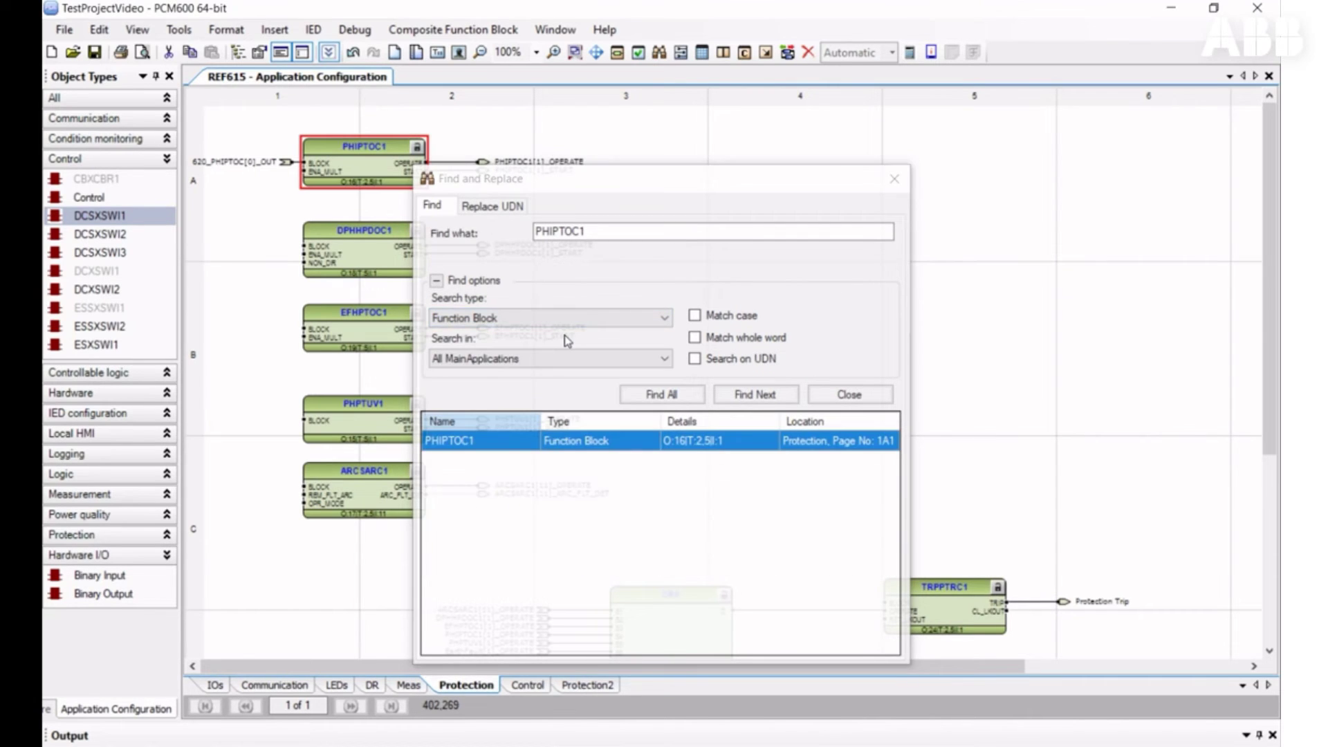
{"action": "left_click", "coordinate": [655, 393]}
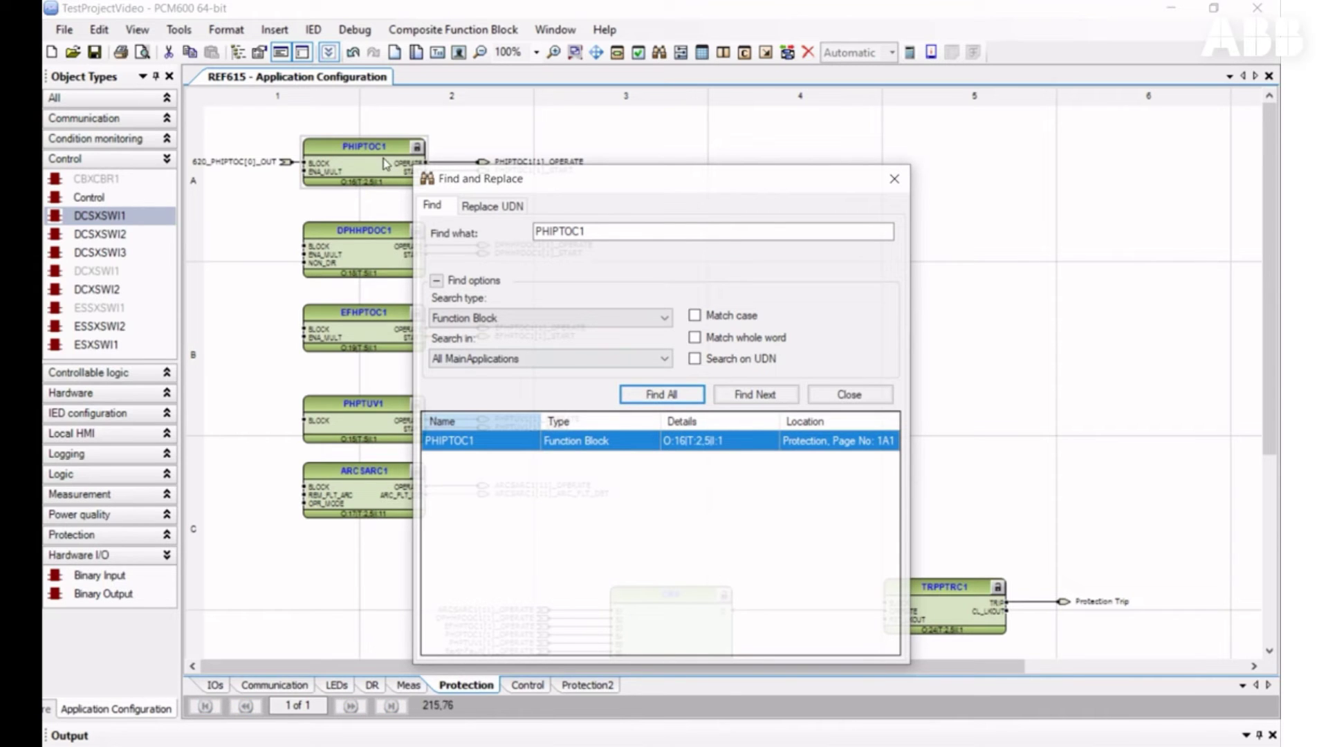
{"action": "left_click", "coordinate": [837, 395]}
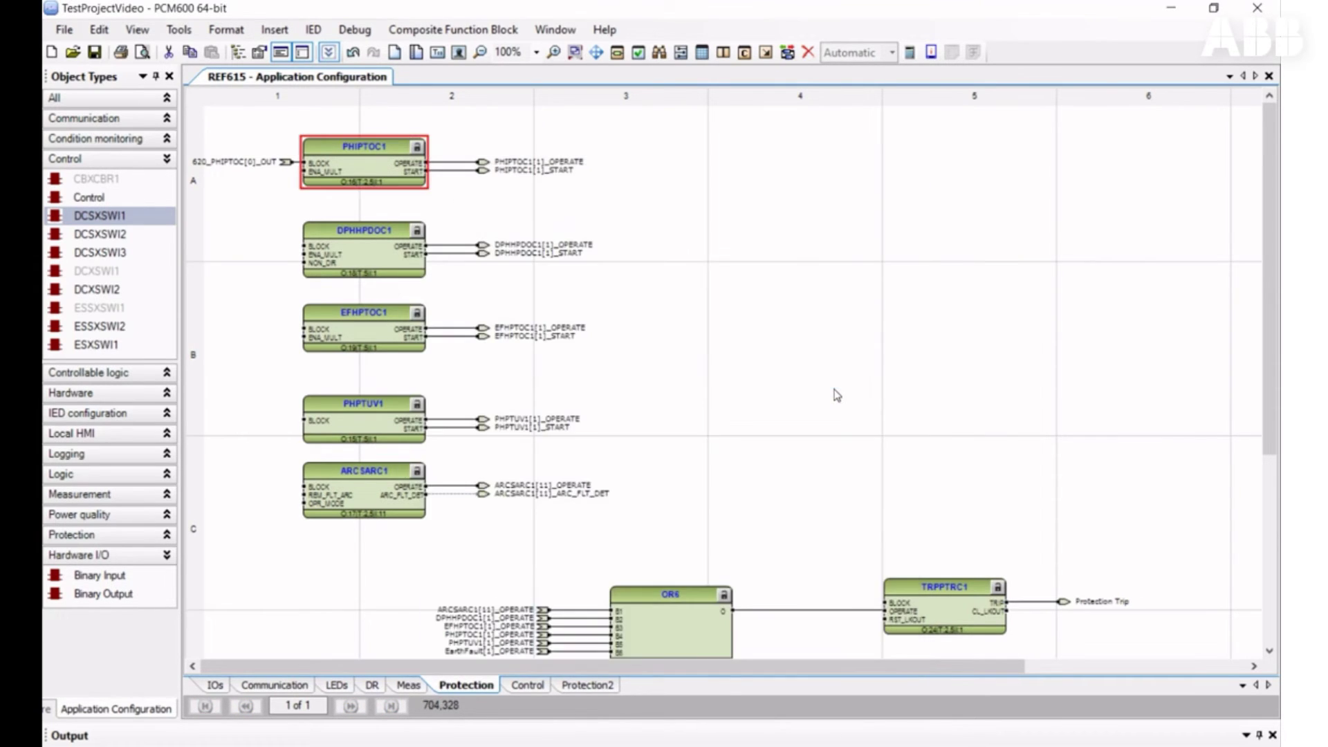
Step: Examine the binary output connections on the IOs sheet
{"action": "left_click", "coordinate": [215, 686]}
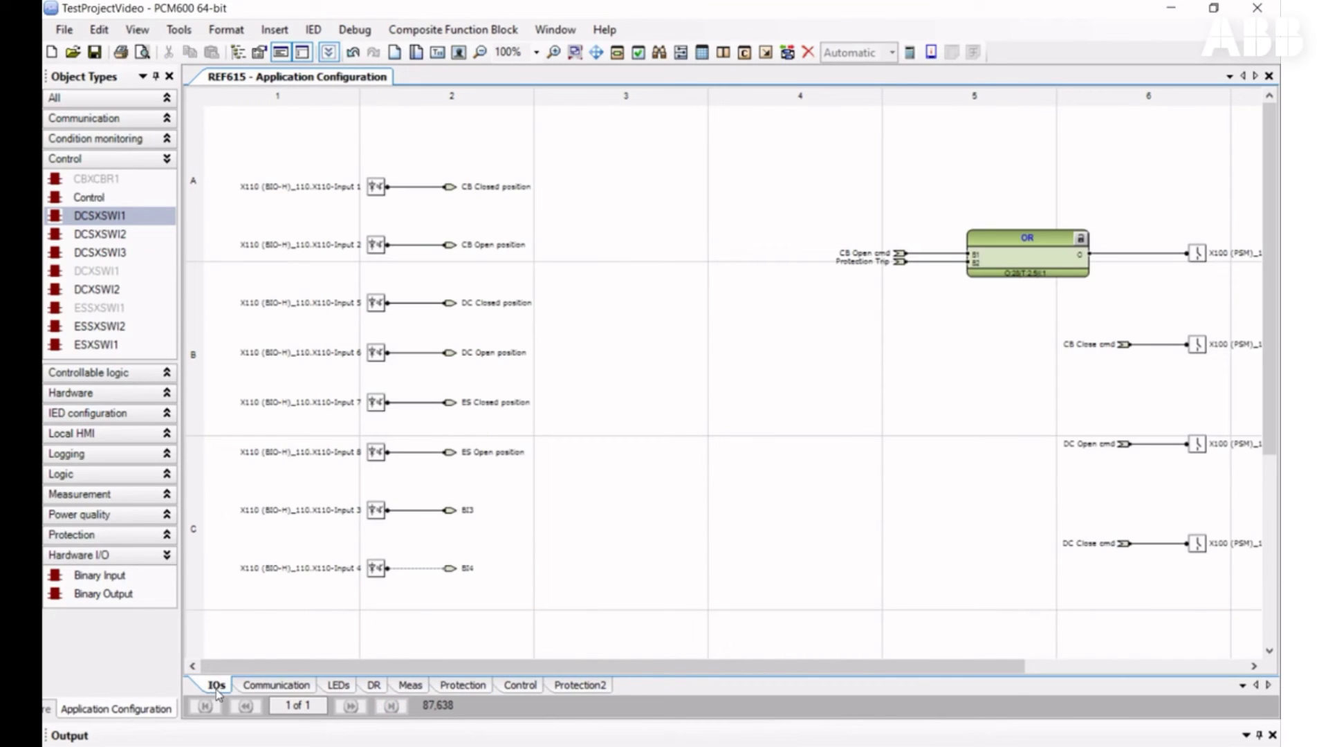
{"action": "left_click_drag", "start_coordinate": [337, 668], "coordinate": [569, 667]}
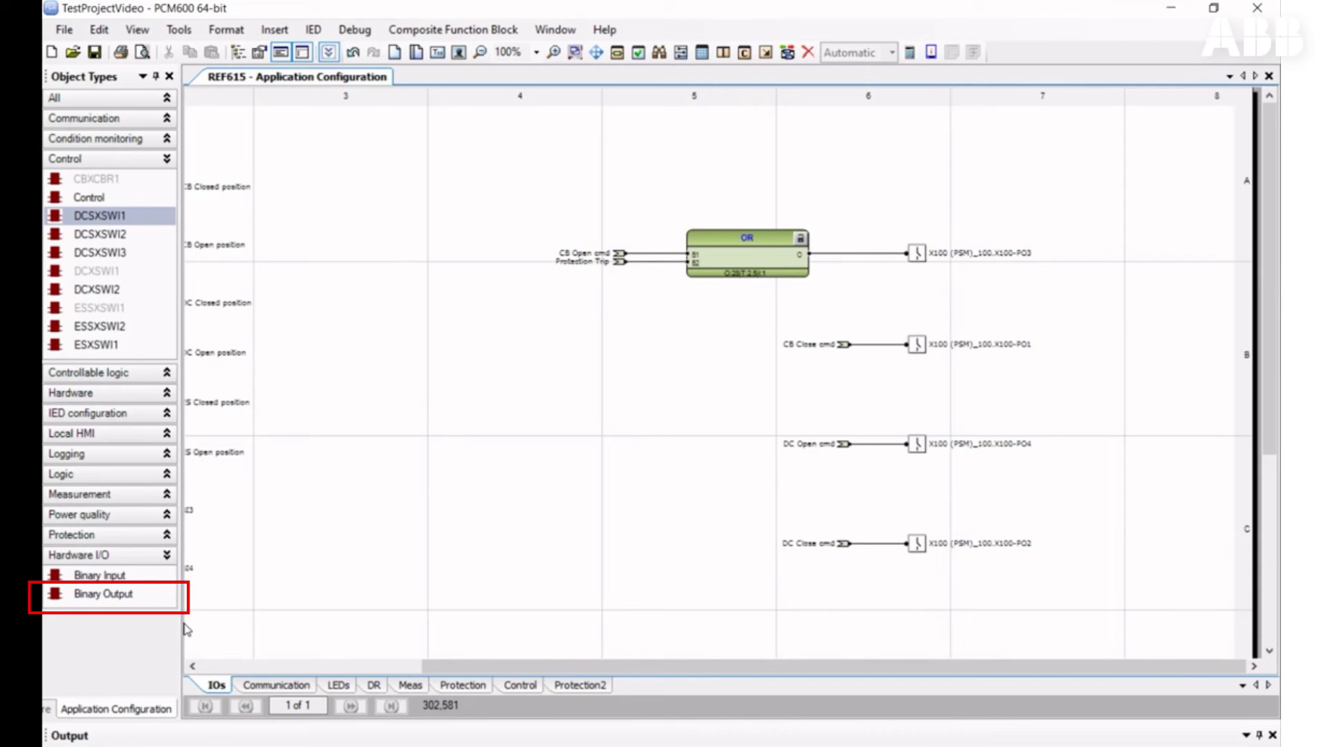
Step: Add a binary output for channel X100-SO1 of X100 (PSM)_100 beneath the DC Close cmd output on the IOs sheet, undoing and redoing the addition
{"action": "left_click", "coordinate": [129, 593]}
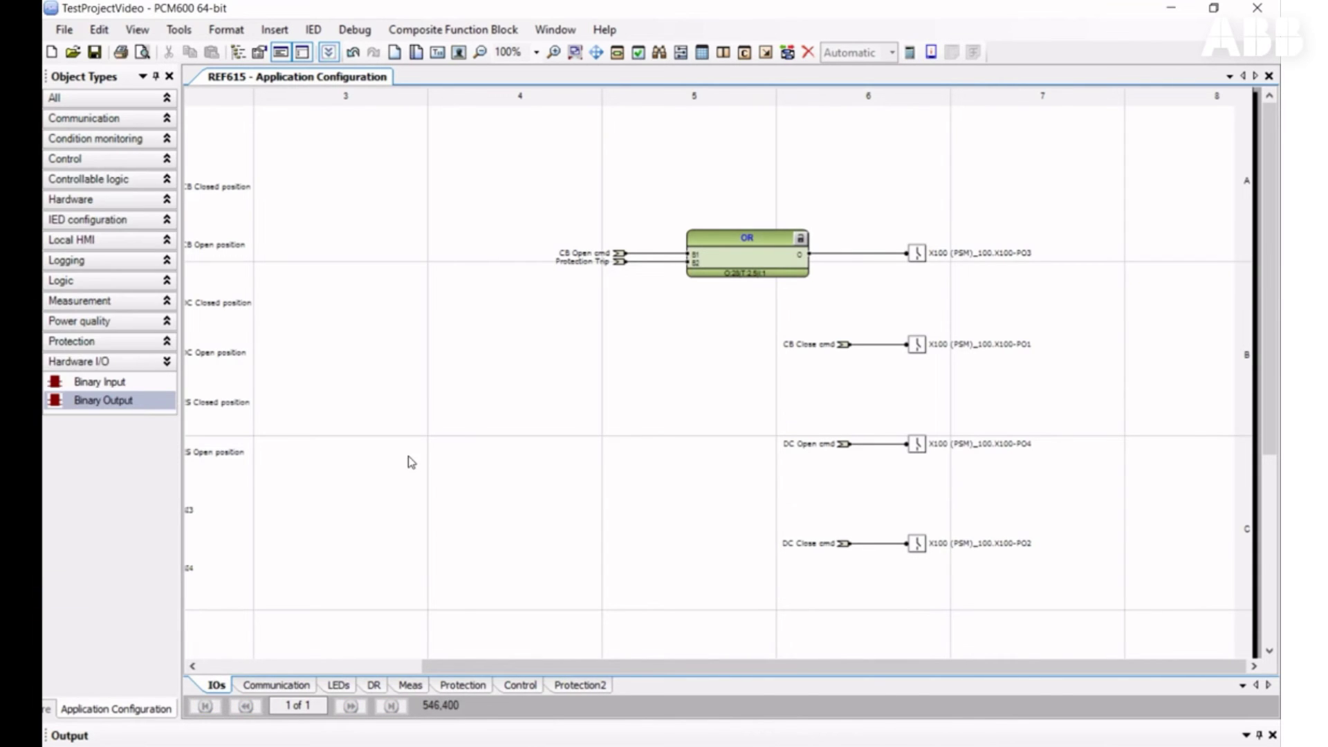
{"action": "left_click_drag", "start_coordinate": [142, 402], "coordinate": [906, 621]}
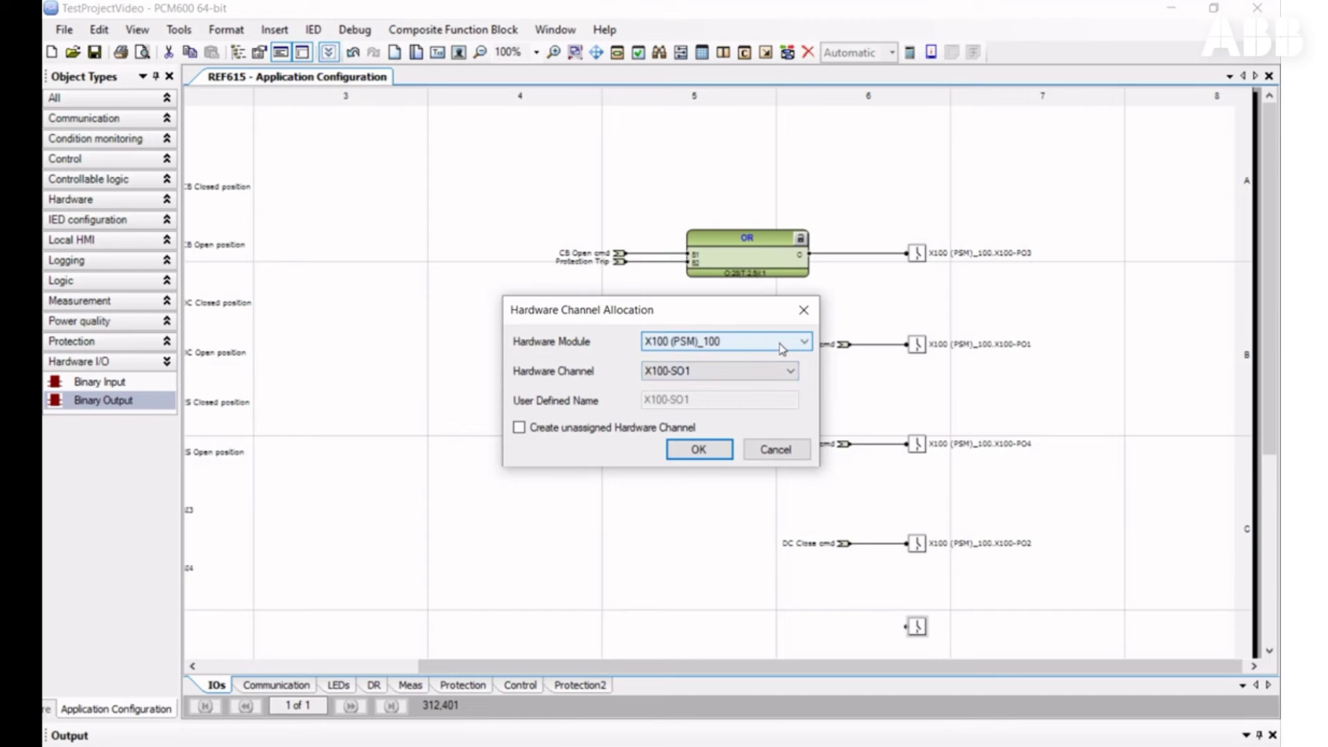
{"action": "left_click", "coordinate": [729, 451]}
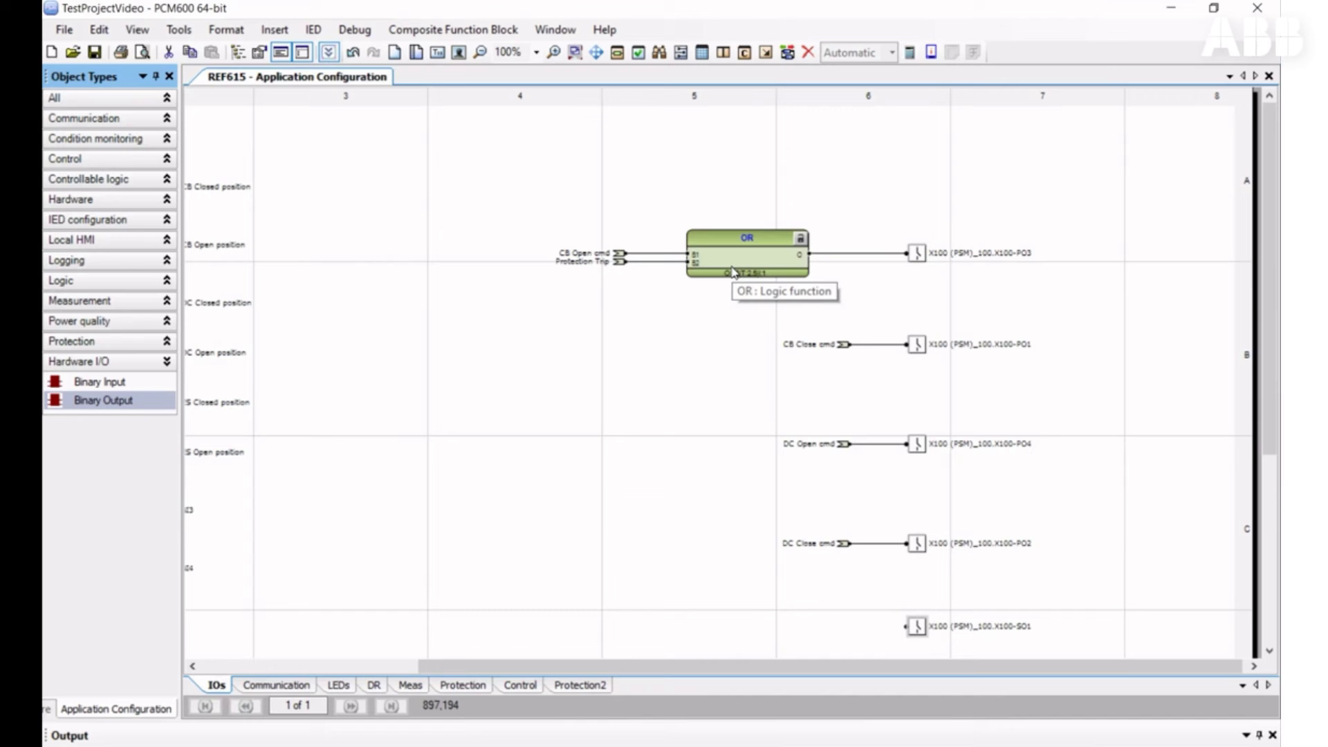
{"action": "left_click", "coordinate": [354, 54]}
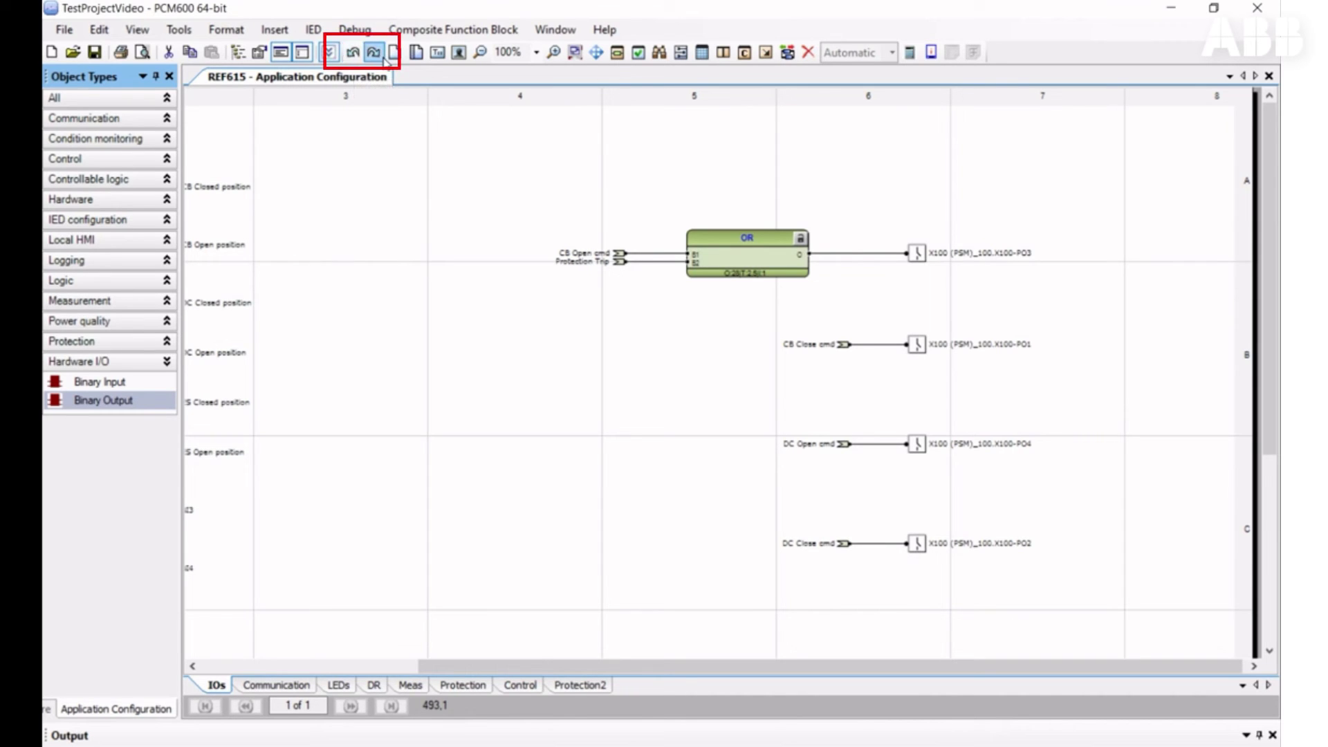
{"action": "left_click", "coordinate": [374, 53]}
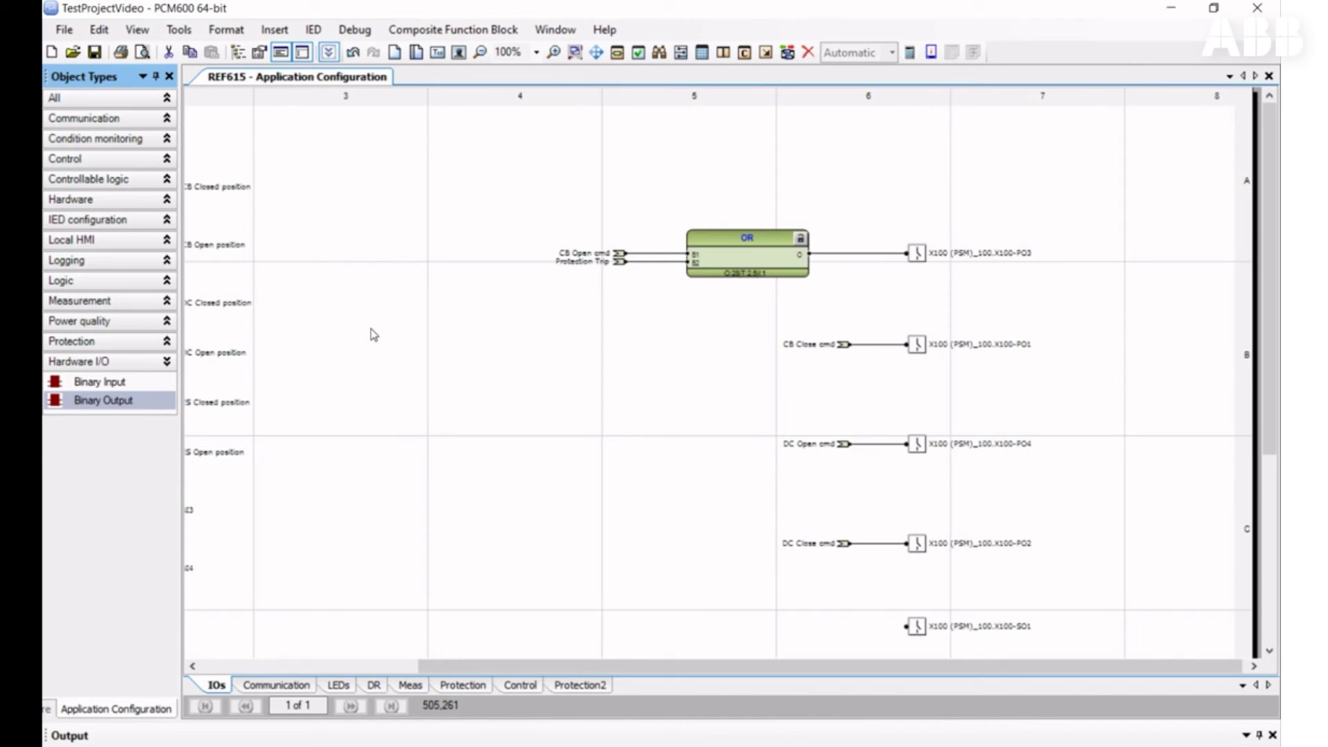
Step: Save and close the REF615 application configuration, and show the Project Explorer
{"action": "left_click", "coordinate": [101, 60]}
{"action": "left_click", "coordinate": [1269, 76]}
{"action": "left_click", "coordinate": [199, 57]}
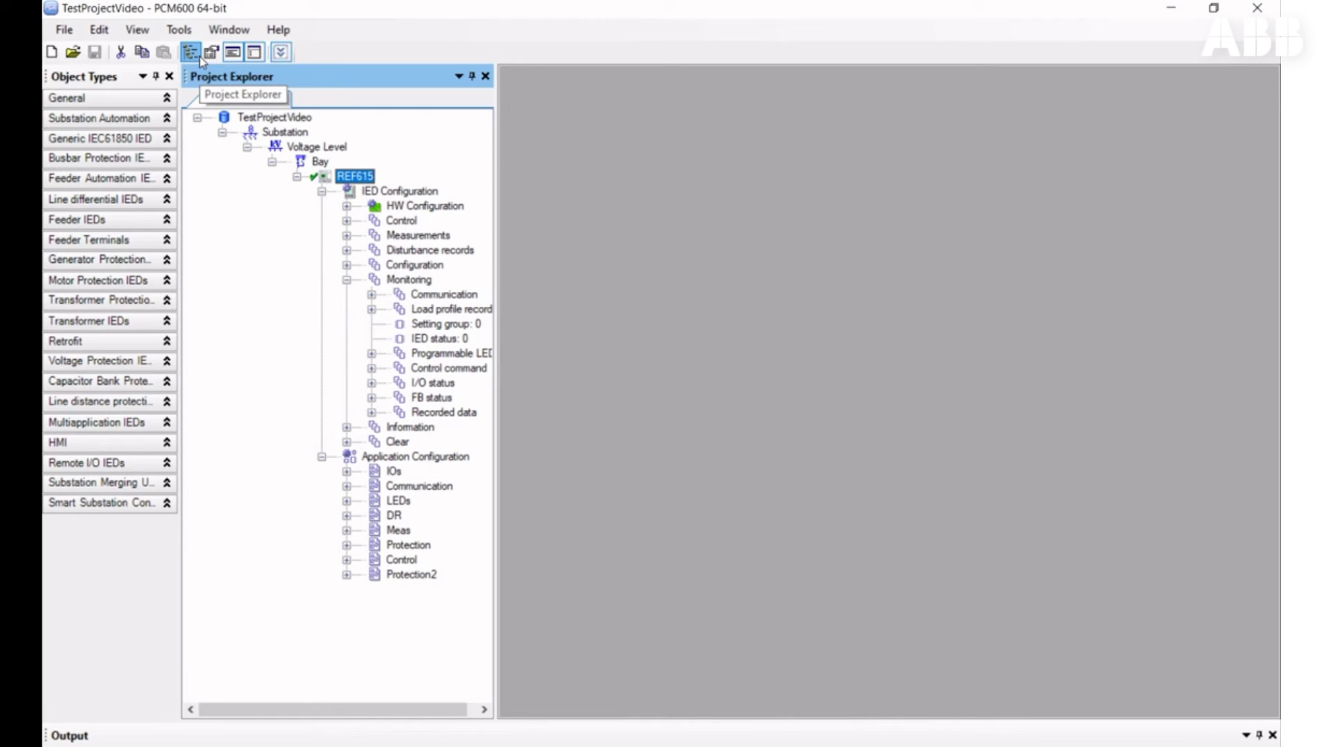
Step: Write the configuration to the REF615 IED and accept the write operation
{"action": "right_click", "coordinate": [325, 179]}
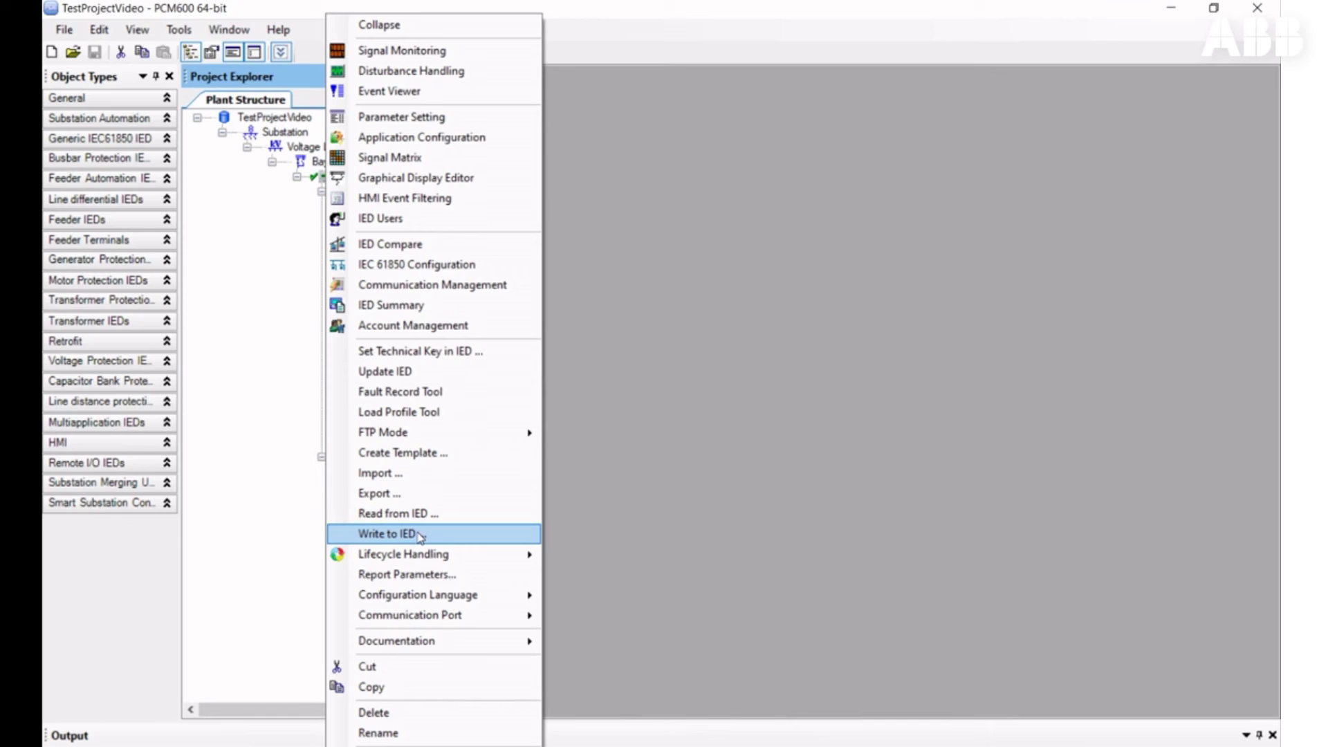
{"action": "left_click", "coordinate": [388, 534]}
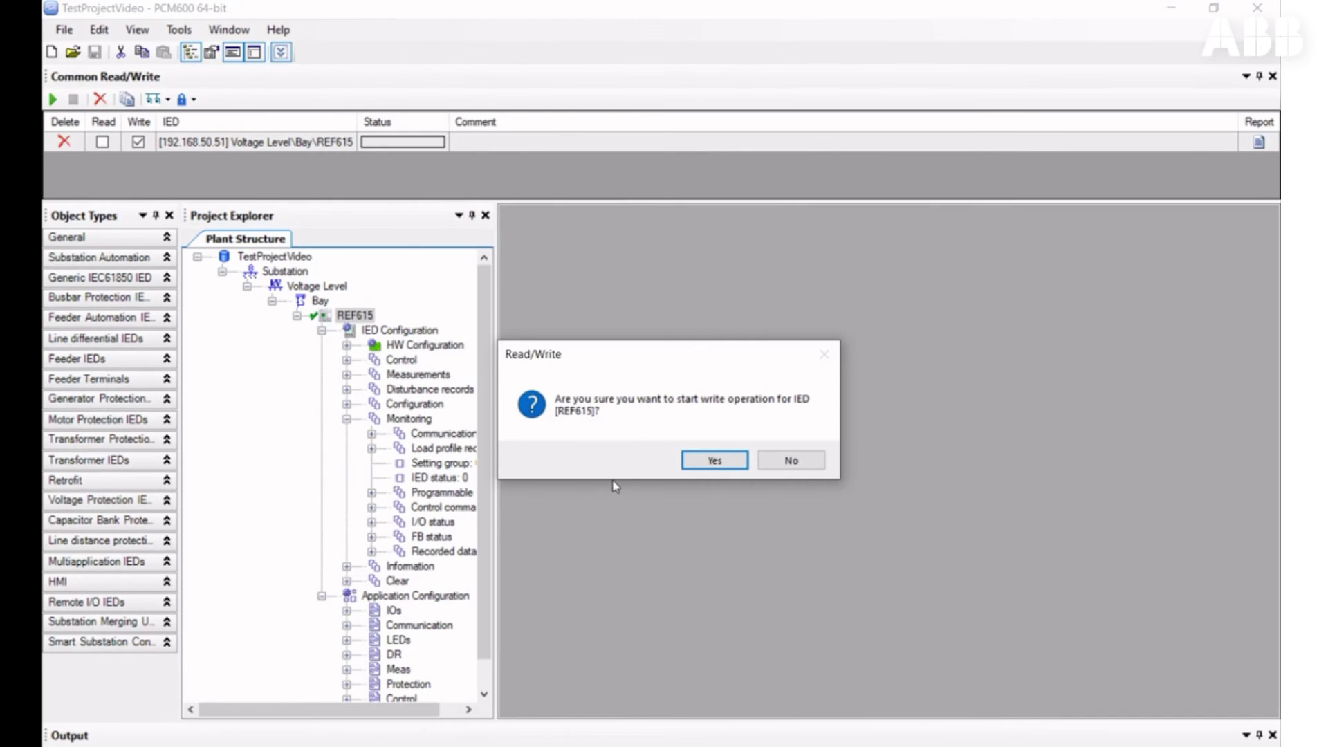
{"action": "left_click", "coordinate": [717, 460]}
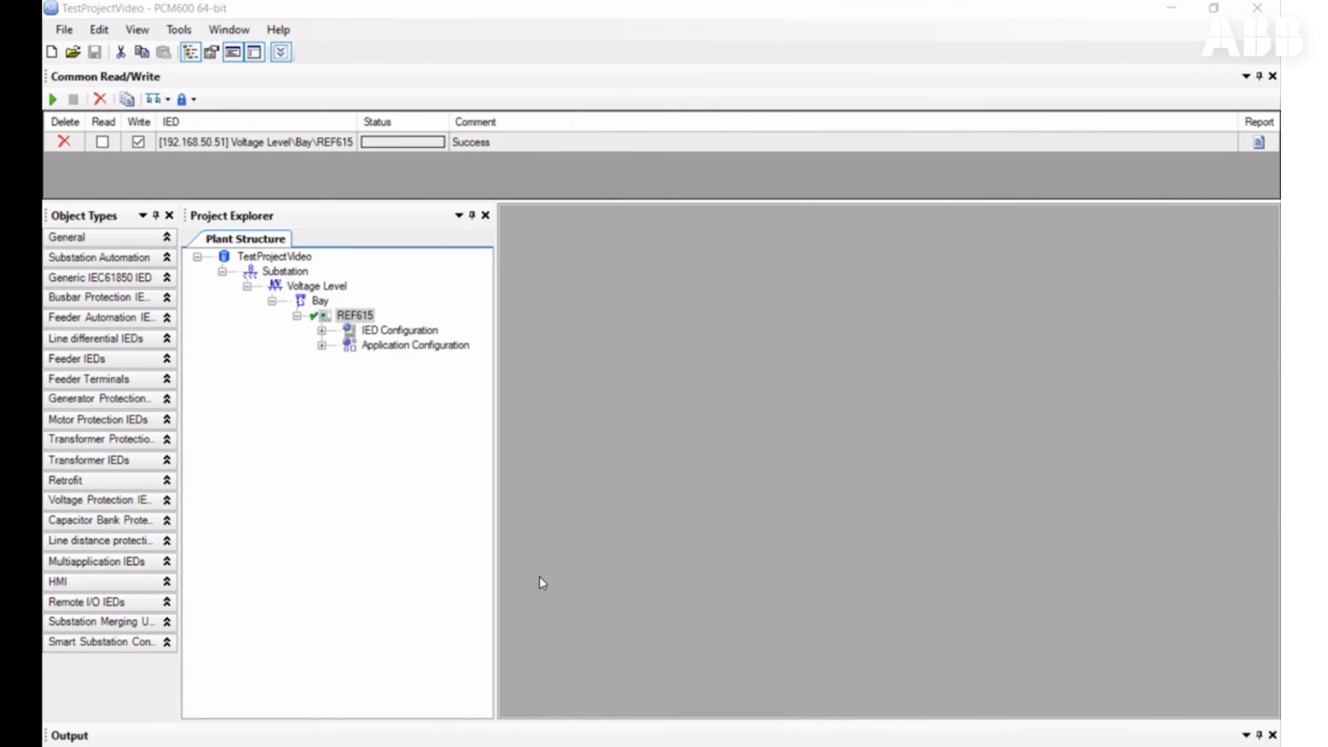
Step: Reopen the REF615 application configuration without the Common Read/Write pane and switch it to online monitoring
{"action": "right_click", "coordinate": [356, 316]}
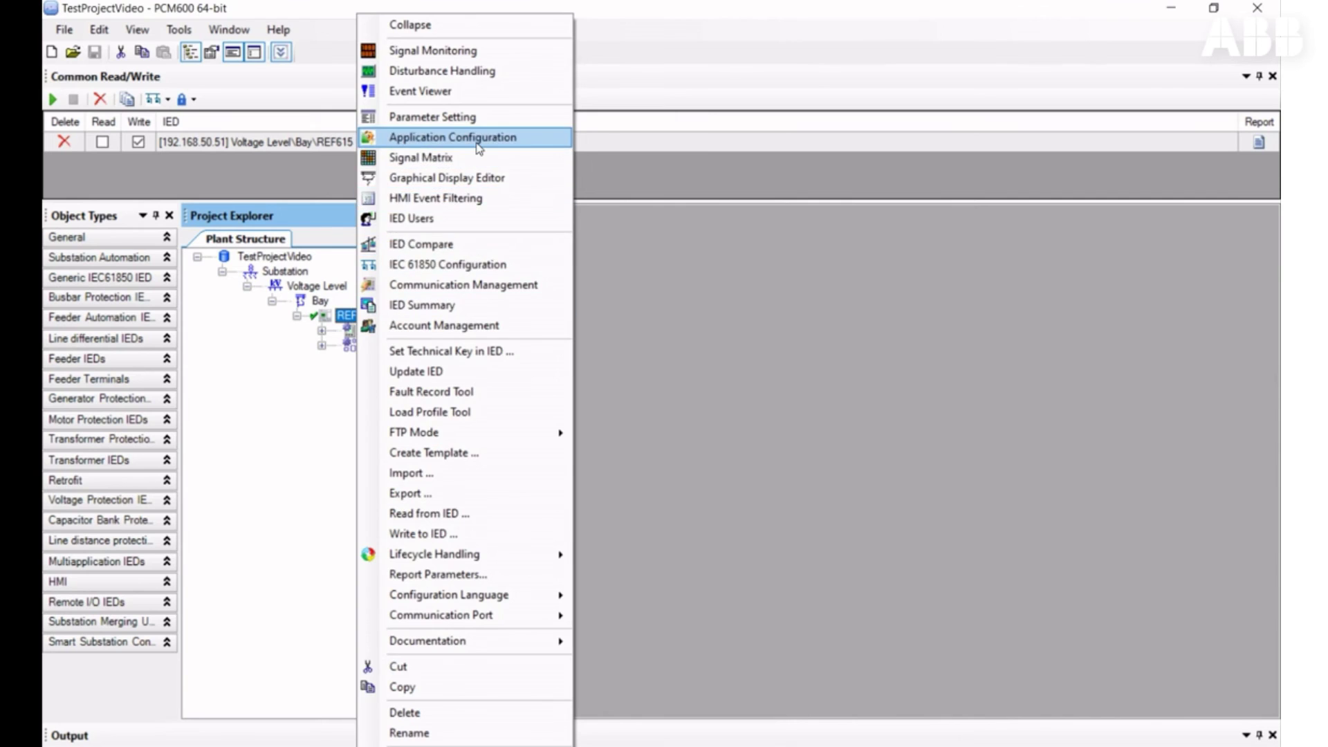
{"action": "left_click", "coordinate": [454, 137]}
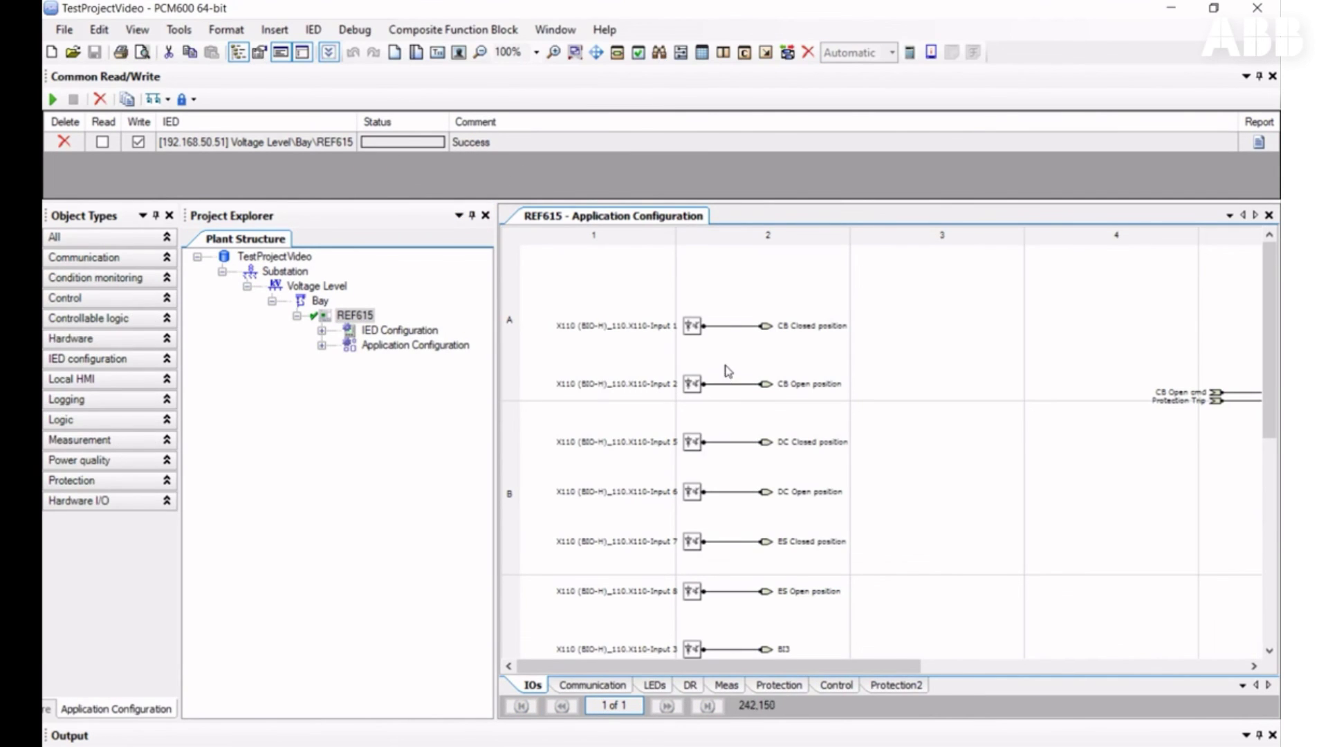
{"action": "left_click", "coordinate": [1272, 77]}
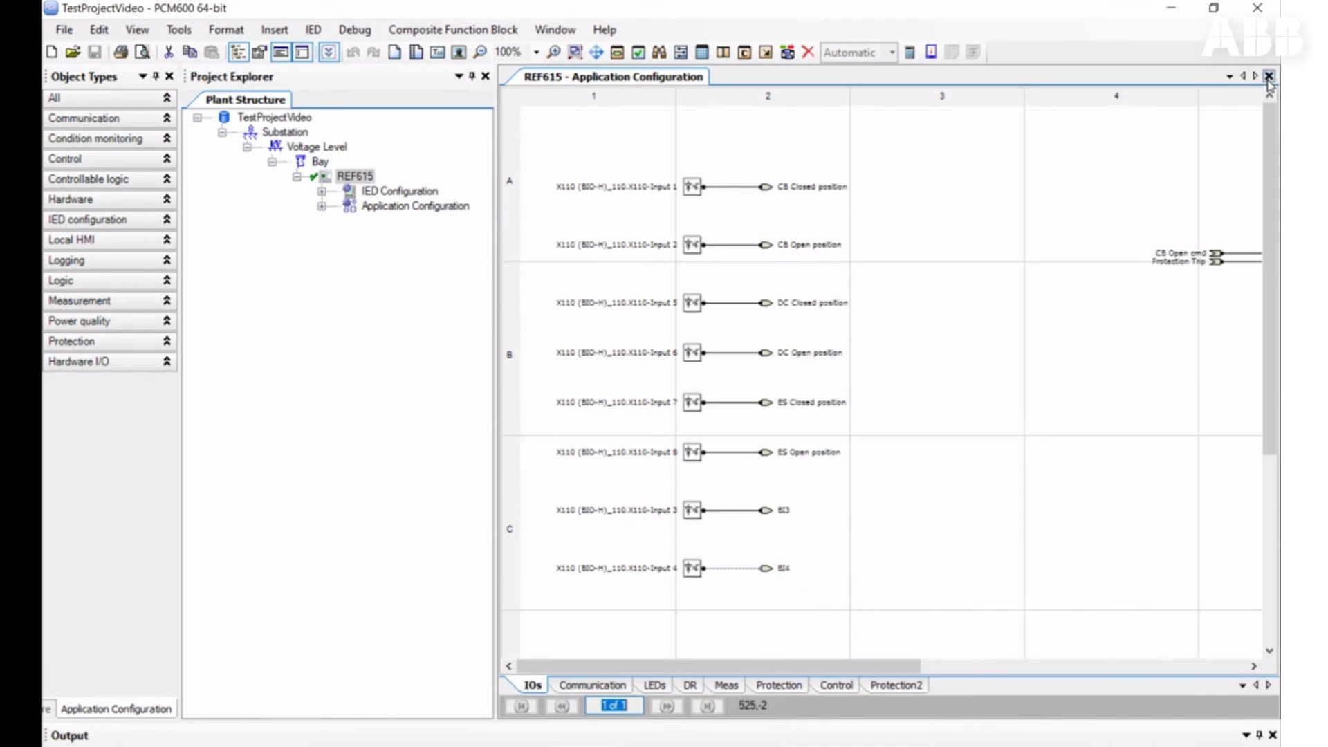
{"action": "left_click", "coordinate": [616, 56]}
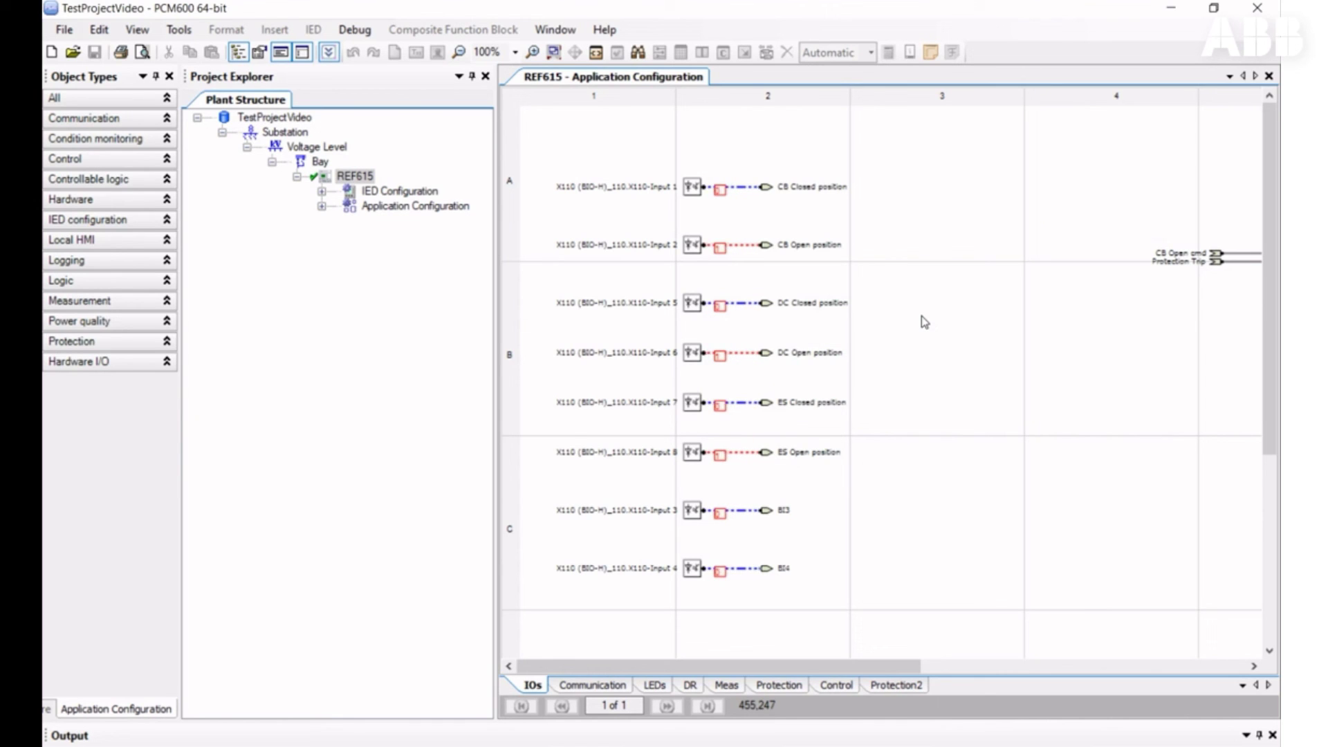
Step: Examine the live signal values on the Communication and Control sheets, and return to working offline
{"action": "left_click", "coordinate": [635, 688]}
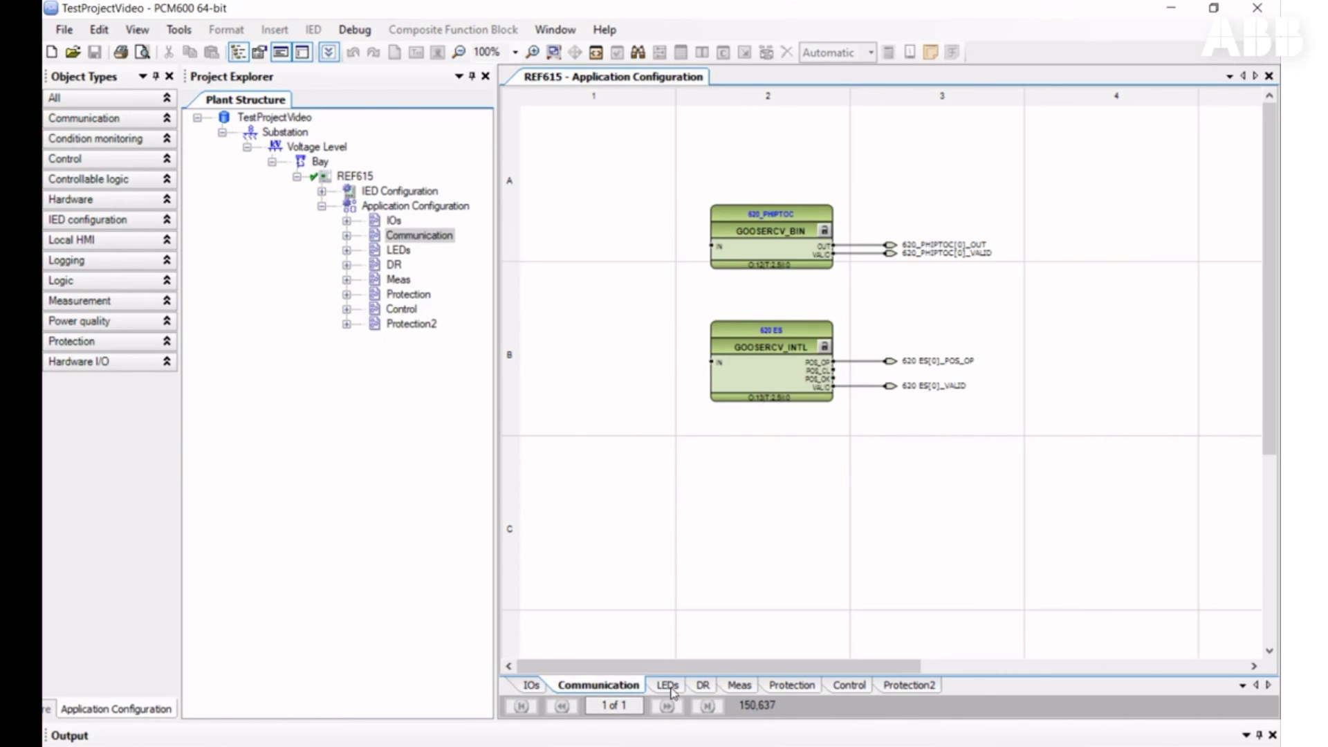
{"action": "left_click", "coordinate": [855, 688]}
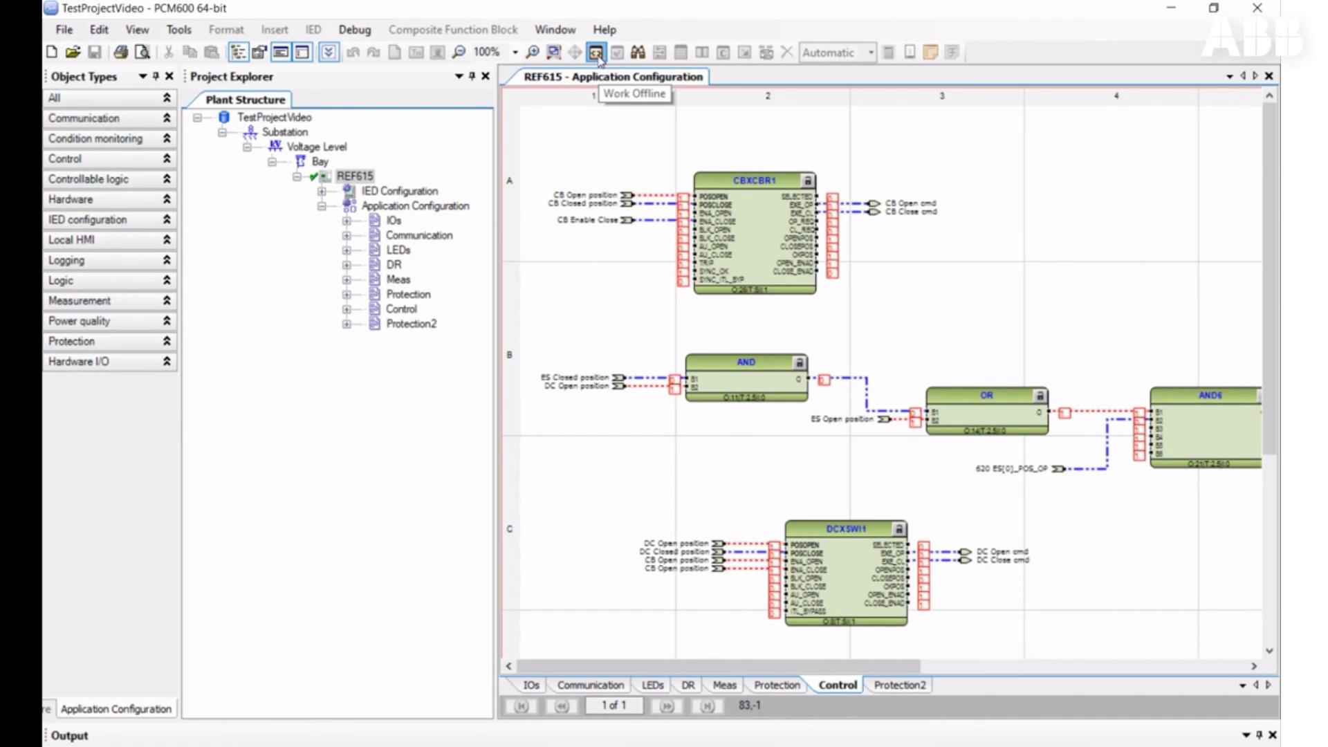
{"action": "left_click", "coordinate": [596, 53]}
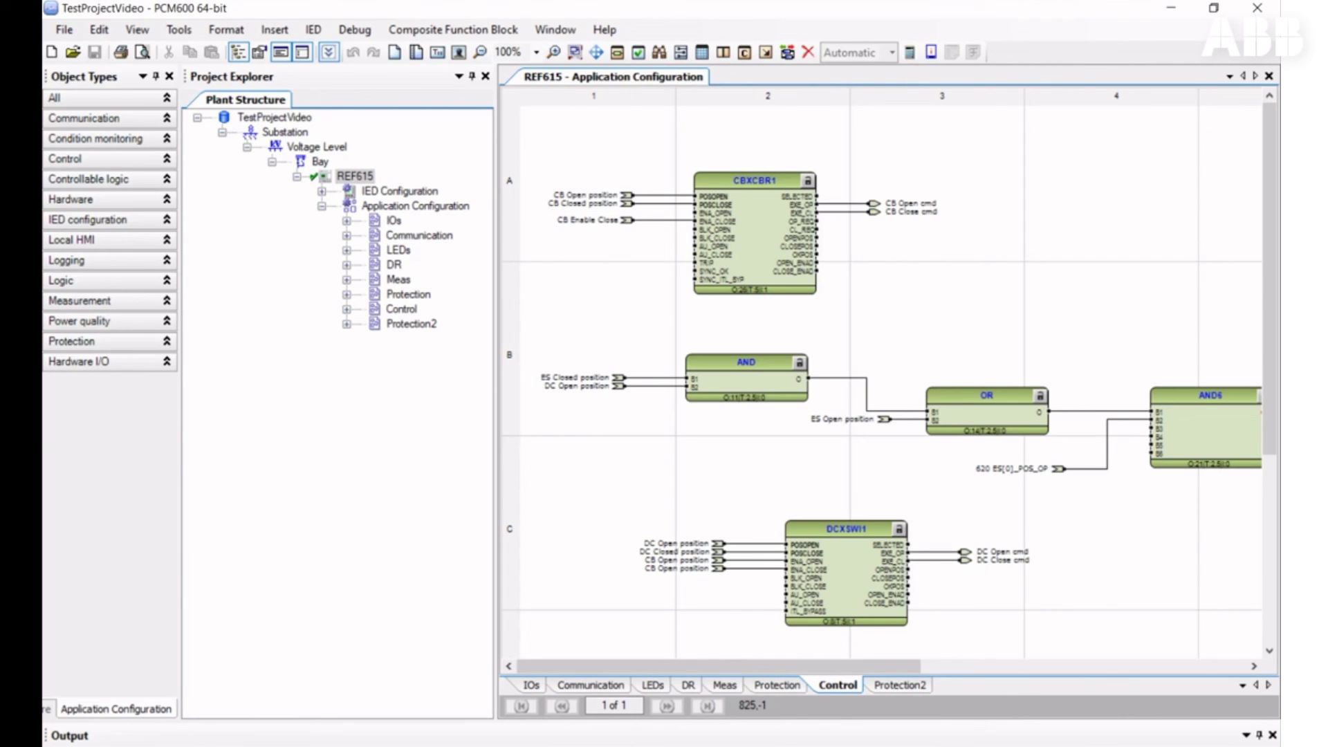
Step: View the function block names on the Protection sheet and close the application configuration
{"action": "left_click", "coordinate": [778, 685]}
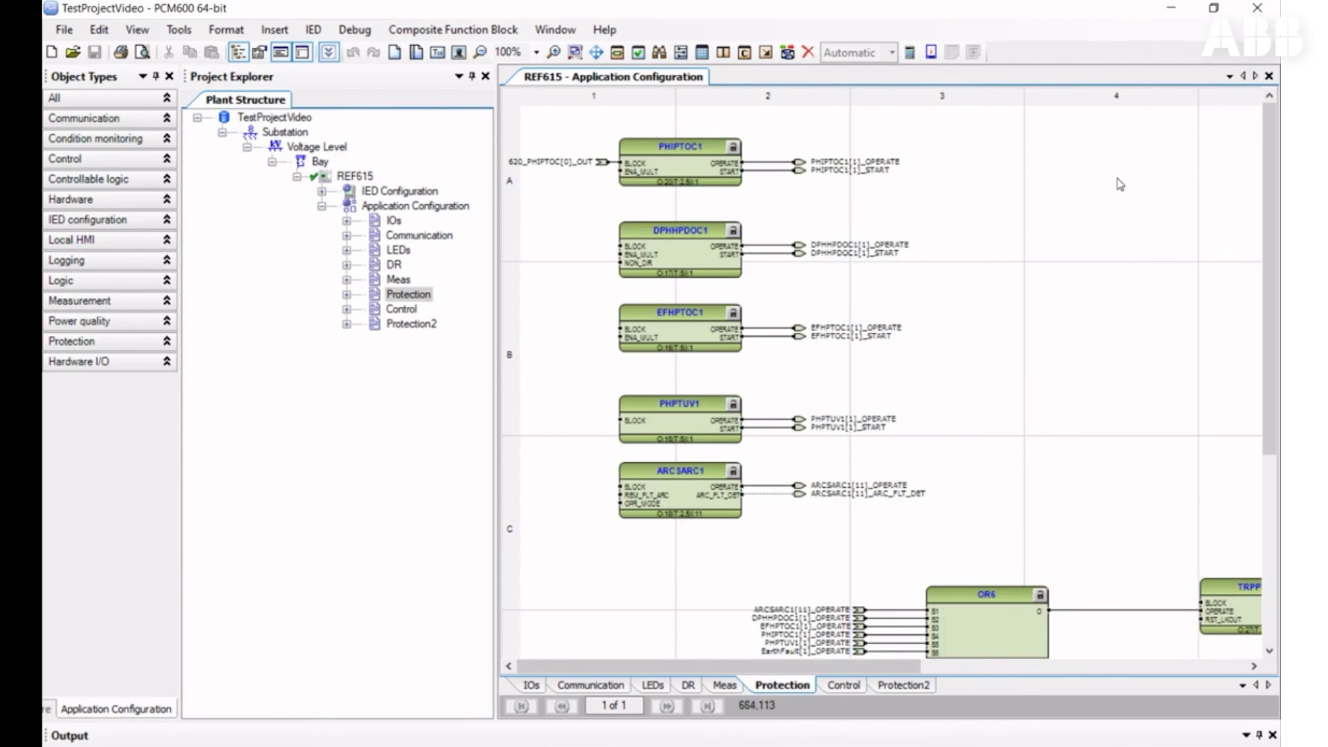
{"action": "left_click", "coordinate": [1270, 77]}
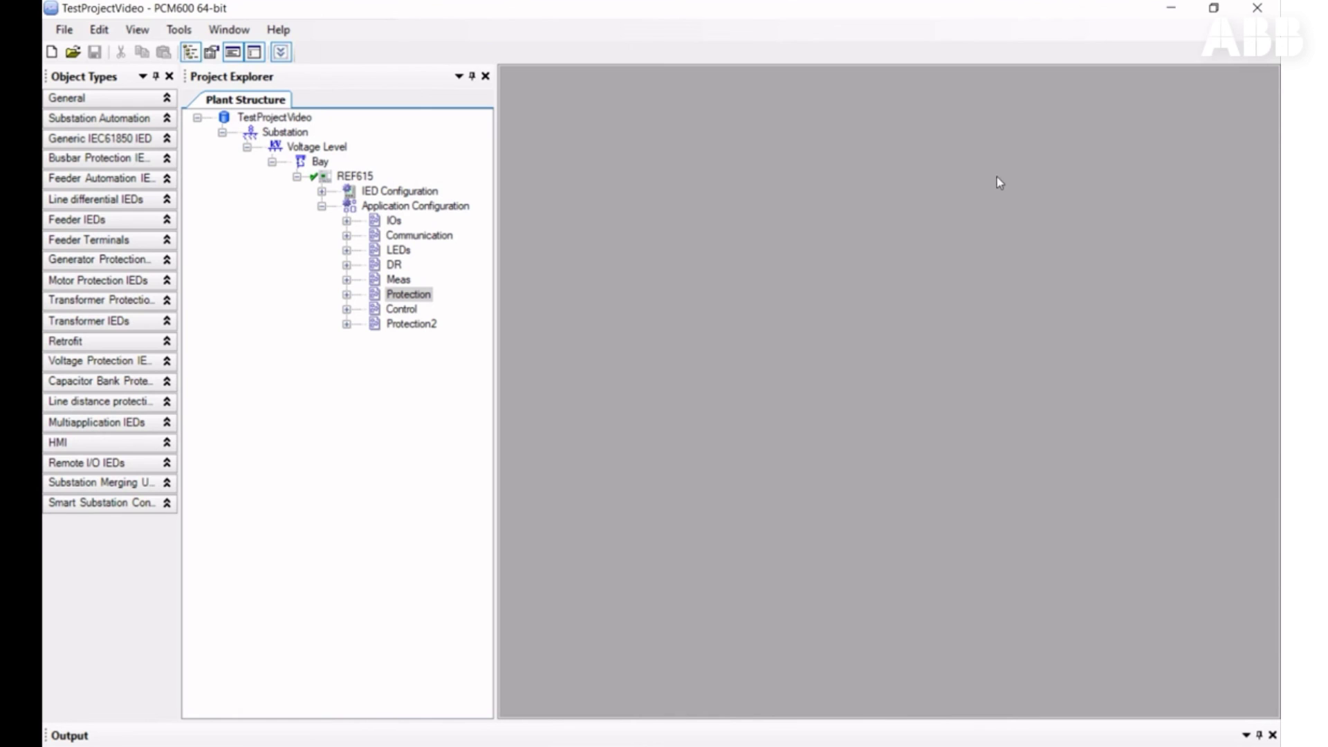
Step: Set the naming style in the language settings to Function Type + ANSI + IEC and apply it to the current project
{"action": "left_click", "coordinate": [173, 31]}
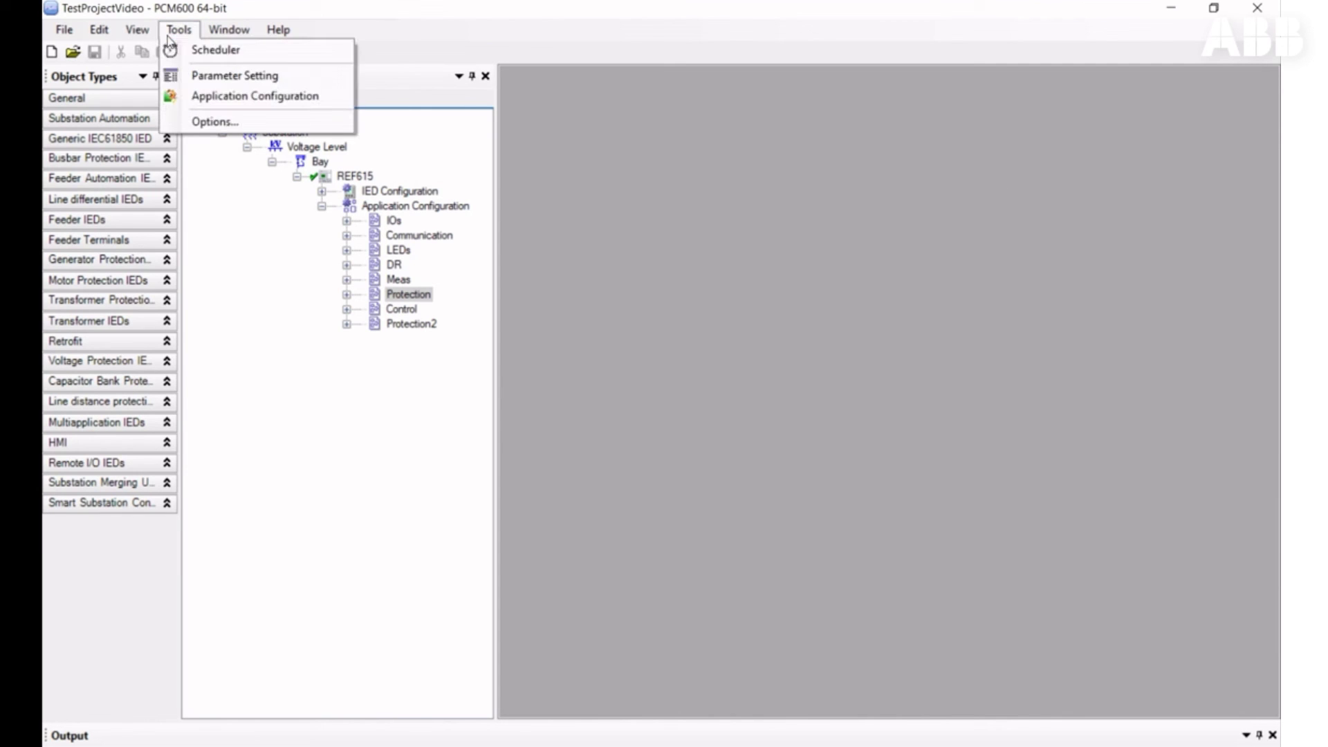
{"action": "left_click", "coordinate": [245, 120]}
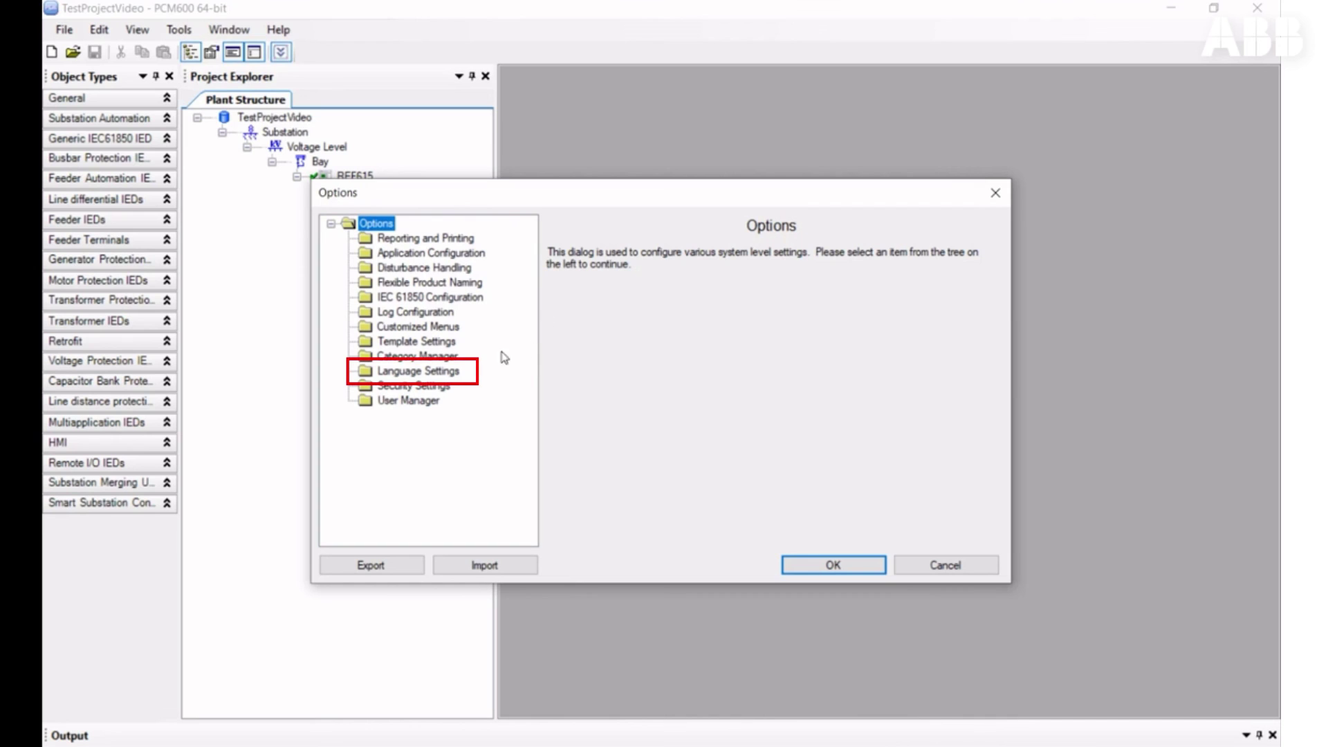
{"action": "left_click", "coordinate": [429, 377]}
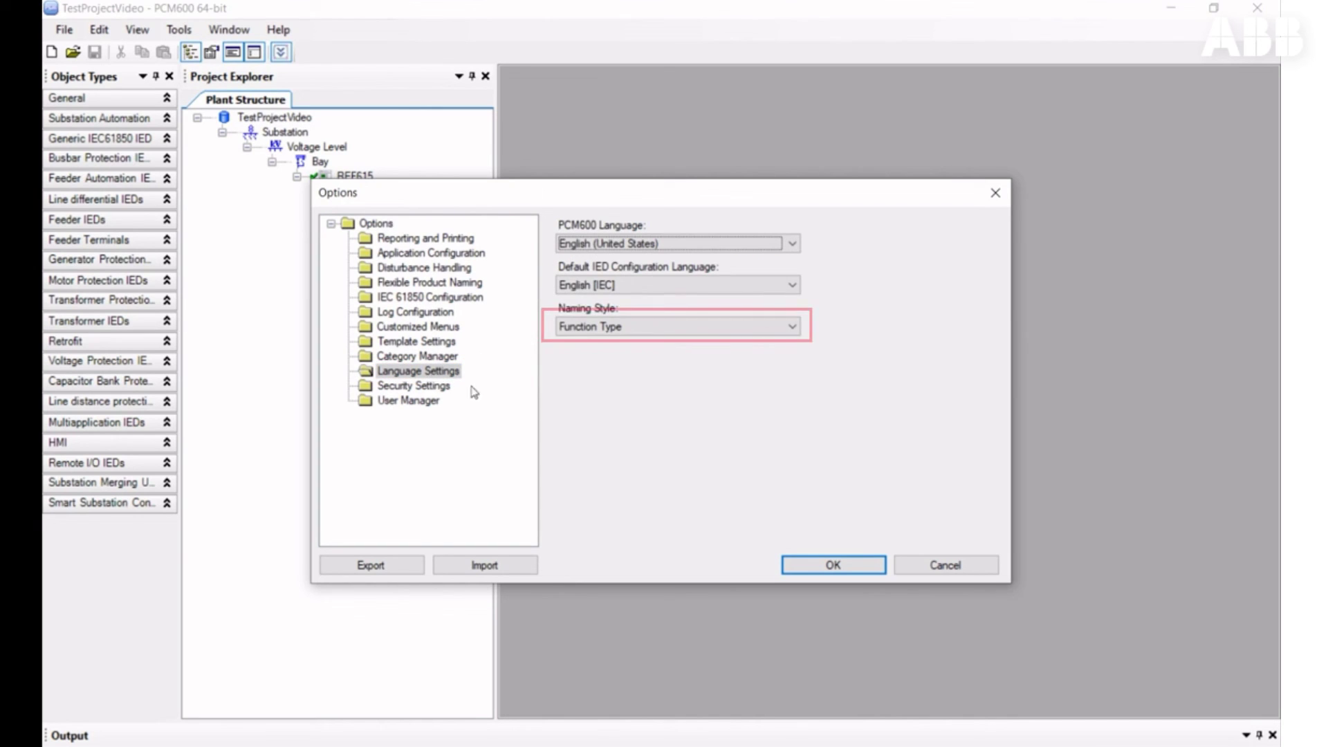
{"action": "left_click", "coordinate": [646, 335]}
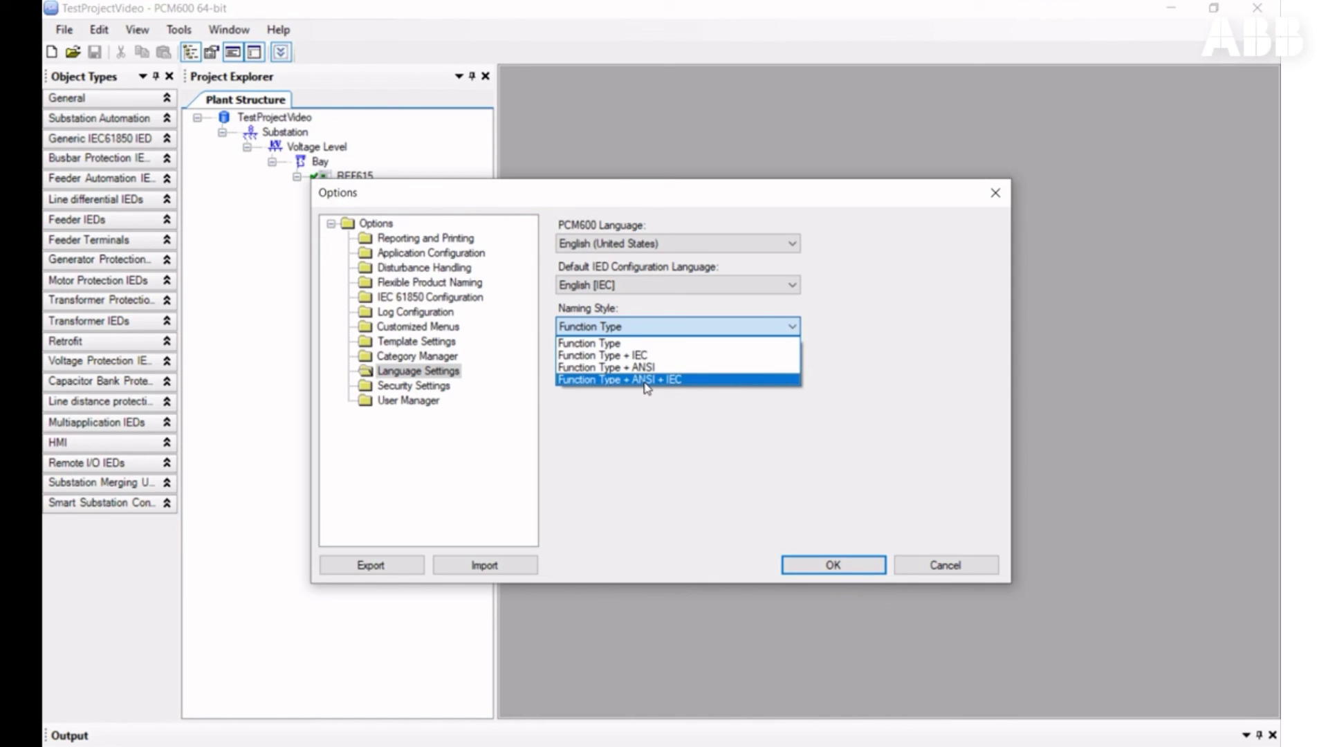
{"action": "left_click", "coordinate": [645, 380]}
{"action": "left_click", "coordinate": [846, 567]}
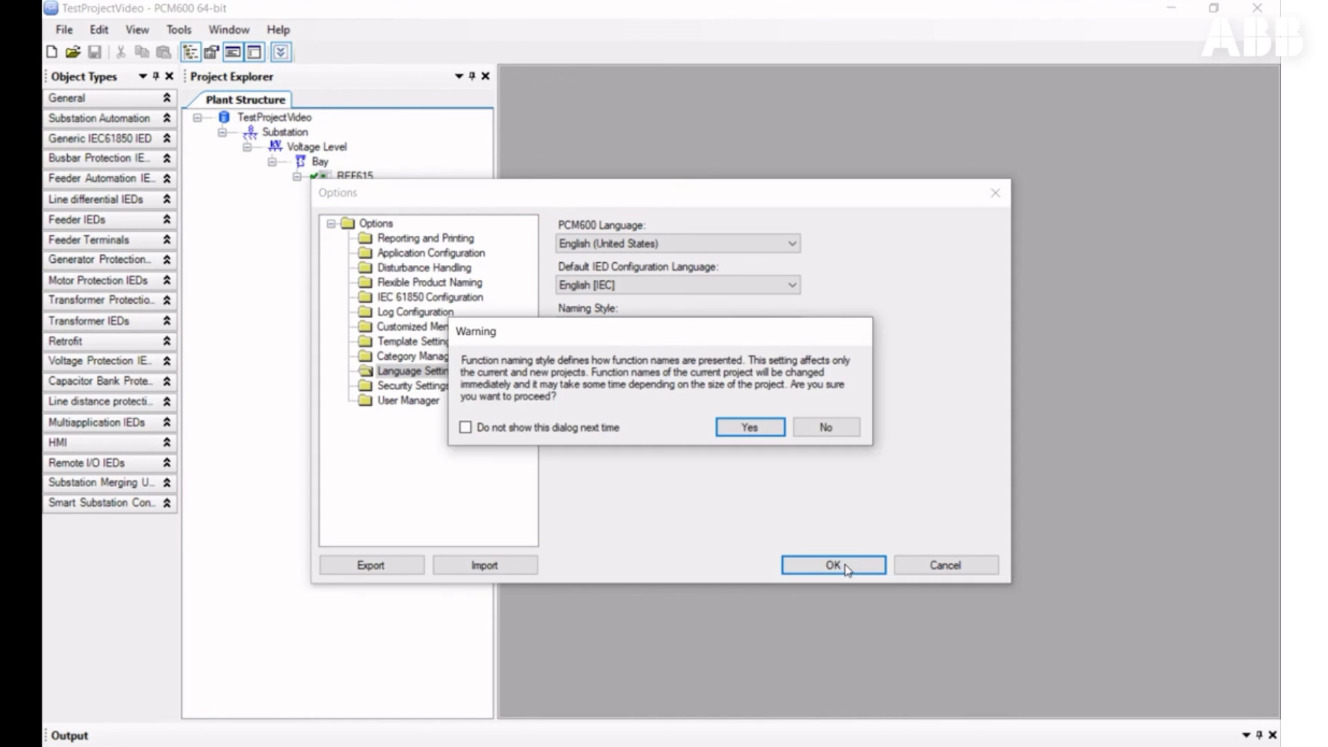
{"action": "left_click", "coordinate": [758, 433]}
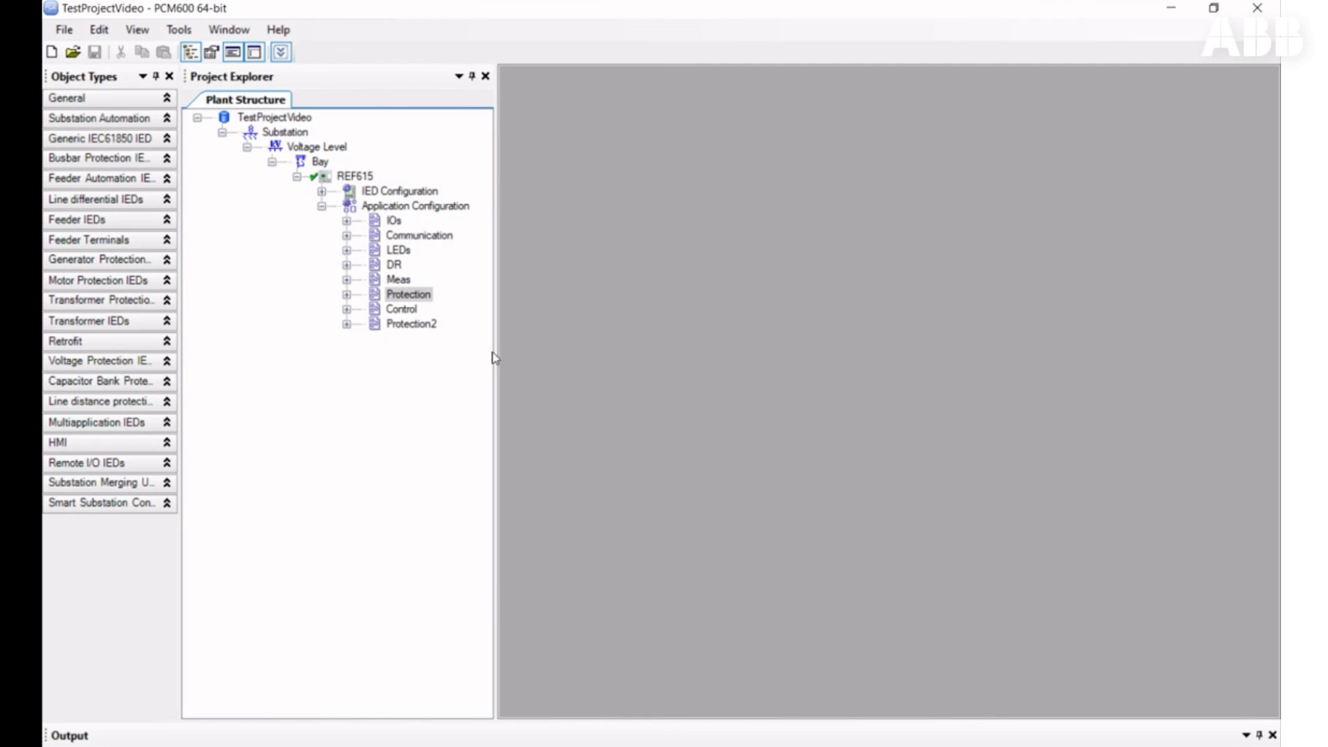
Step: View EFHPTOC1 in the application configuration from the Protection sheet's current protection settings in the project tree, and close the editor
{"action": "double_click", "coordinate": [421, 298]}
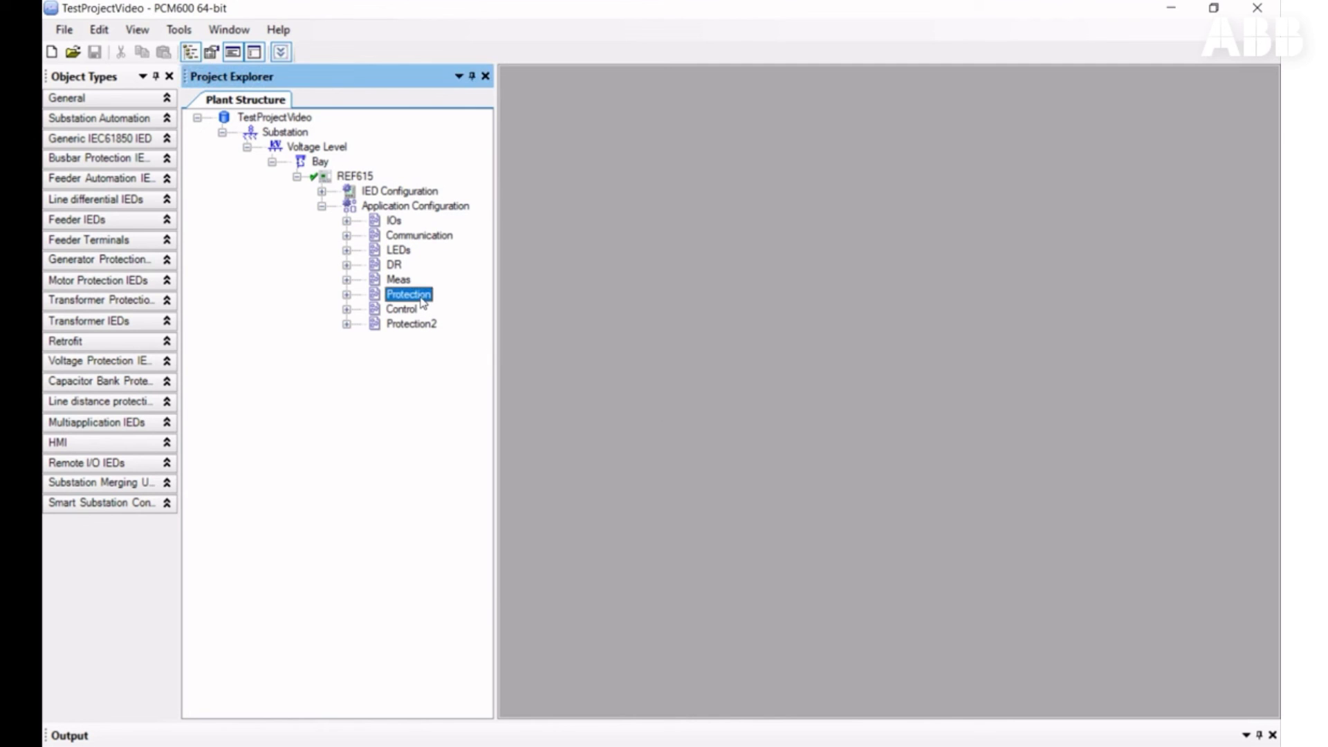
{"action": "double_click", "coordinate": [423, 311]}
{"action": "left_click_drag", "start_coordinate": [497, 340], "coordinate": [585, 340]}
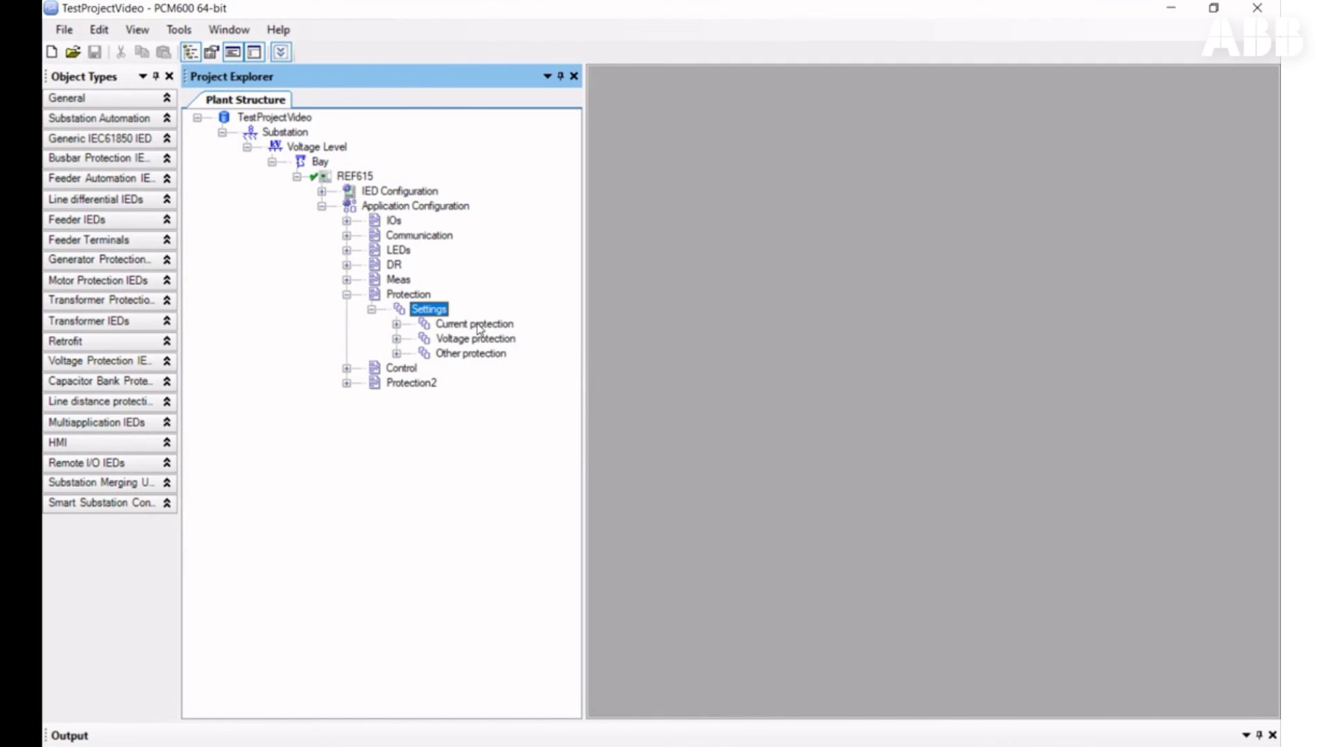
{"action": "left_click", "coordinate": [396, 323]}
{"action": "right_click", "coordinate": [451, 338]}
{"action": "left_click", "coordinate": [499, 360]}
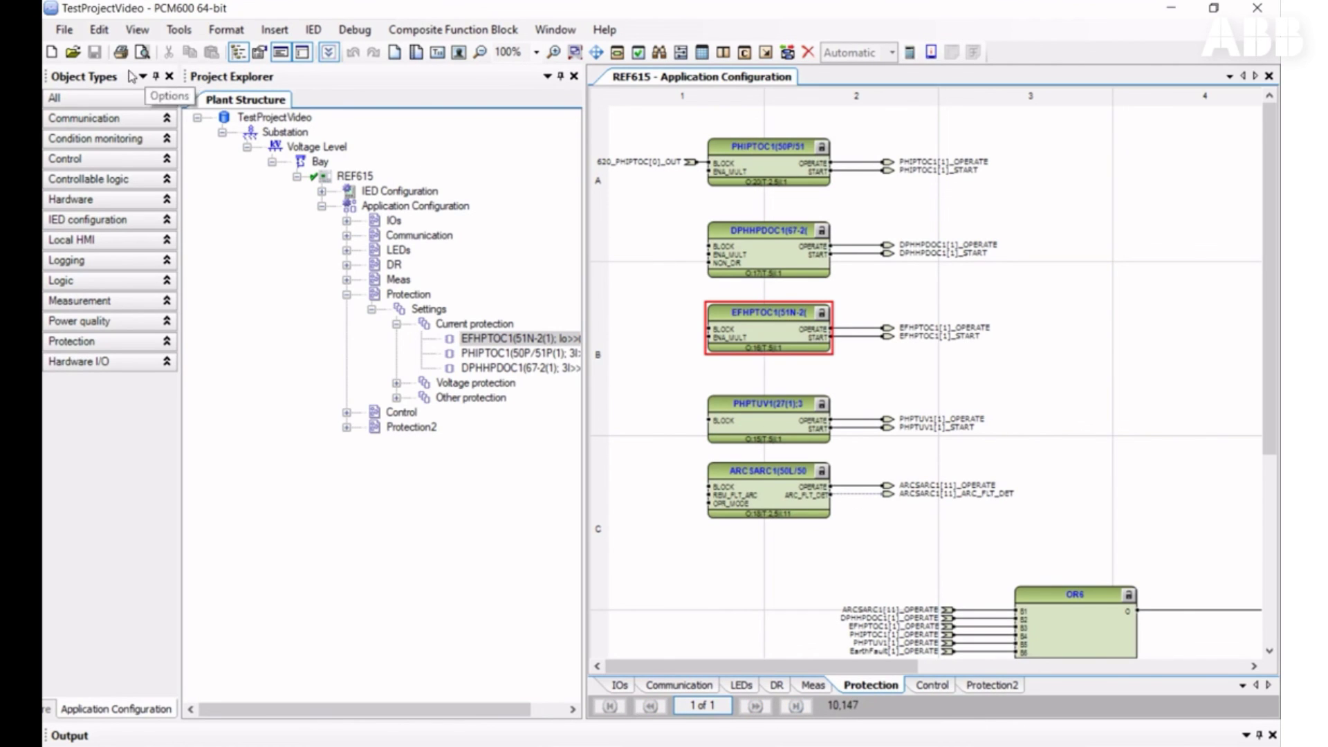
{"action": "left_click", "coordinate": [1270, 75]}
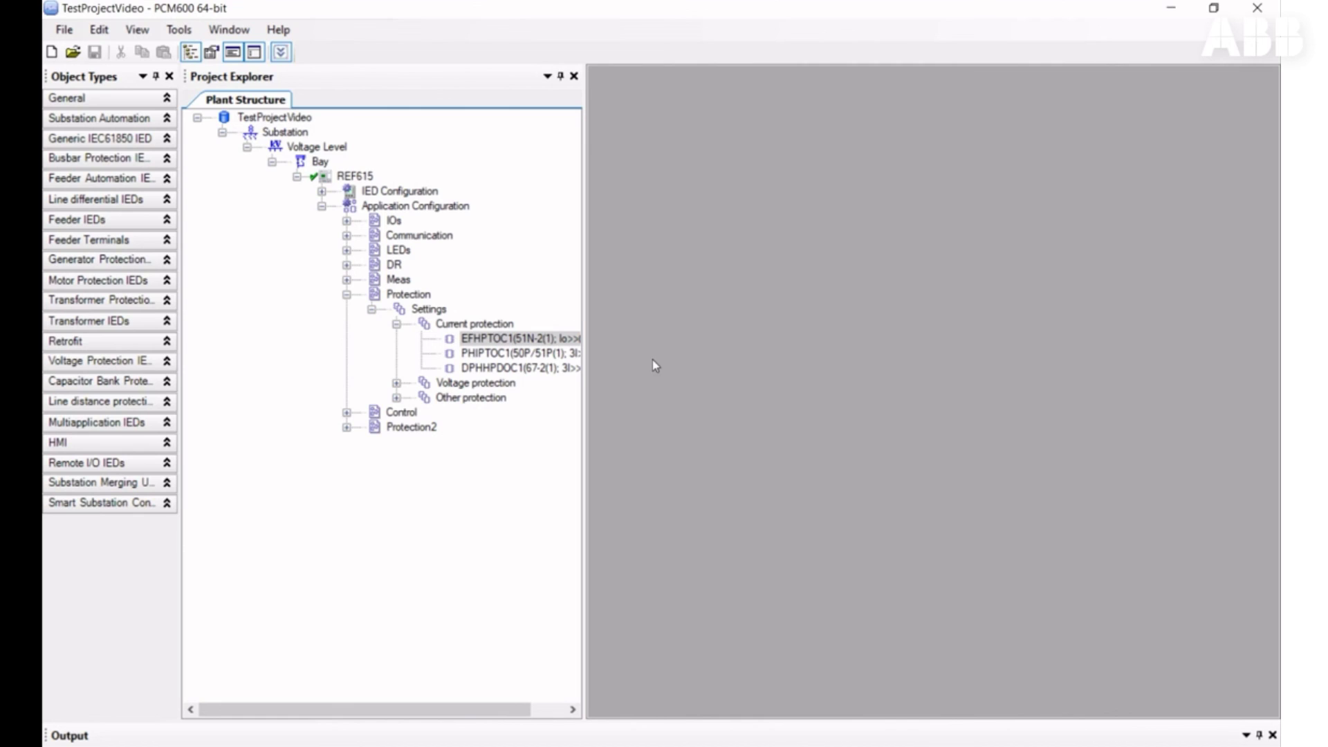